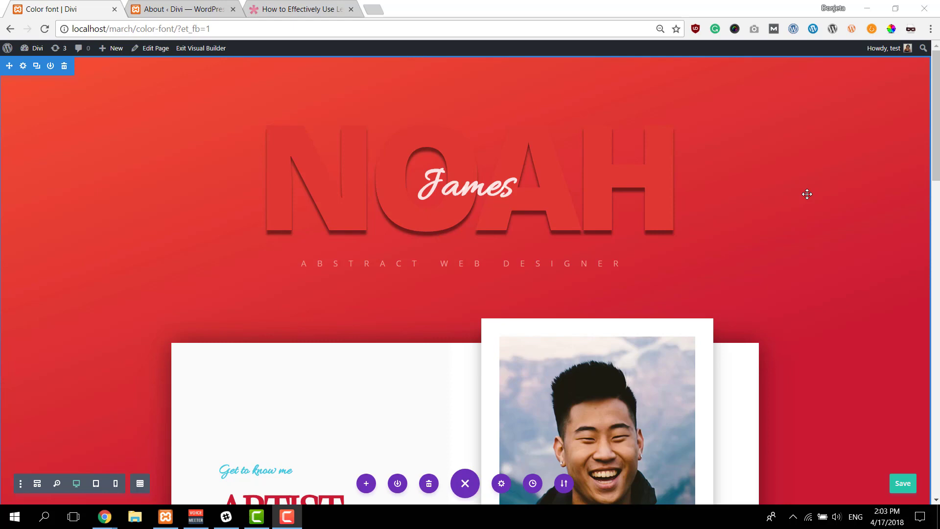
# - Examine the finished red and grey example sections on the Color font page in desktop view
pyautogui.scroll(-5, 587, 137)
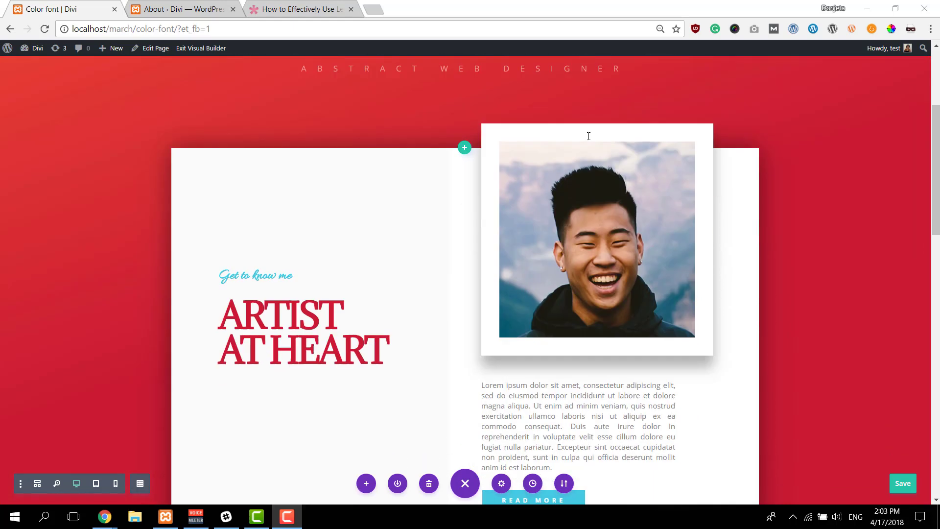
pyautogui.scroll(-2, 588, 137)
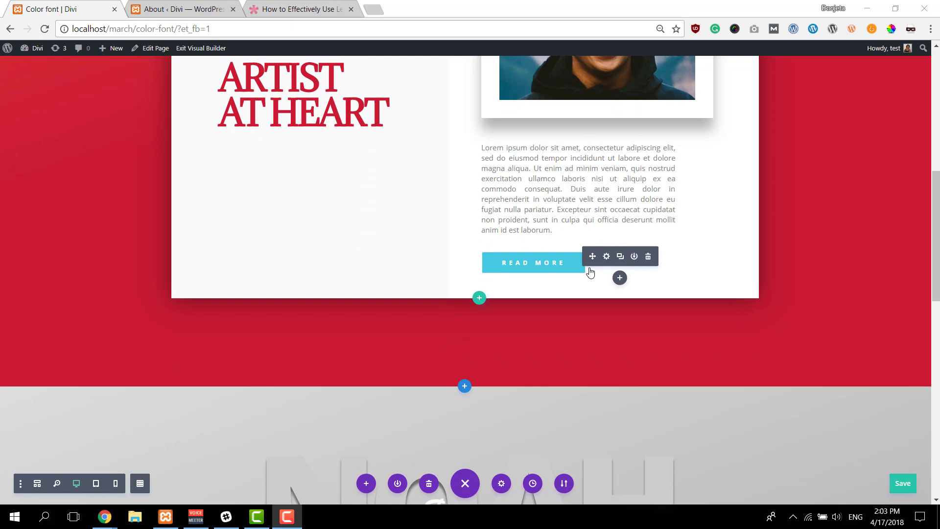
pyautogui.scroll(-3, 589, 272)
pyautogui.scroll(-2, 590, 272)
pyautogui.scroll(1, 590, 273)
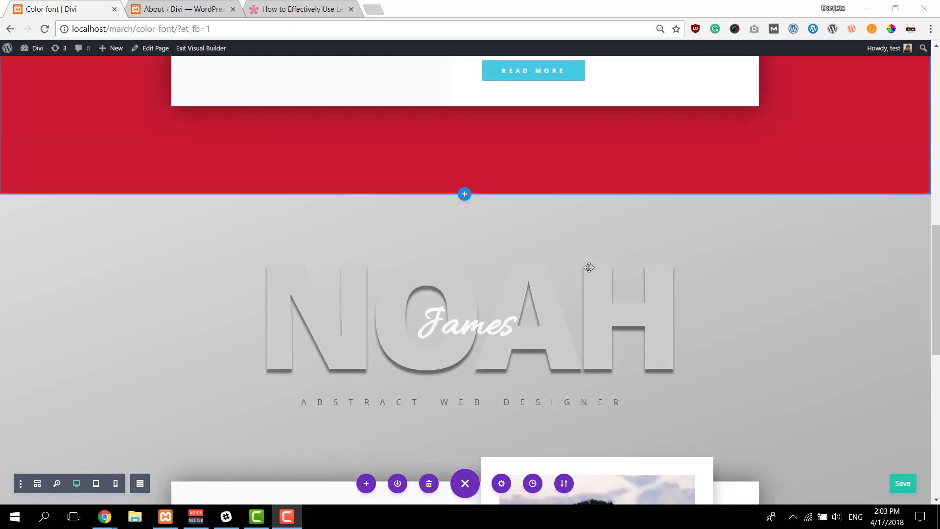
pyautogui.scroll(-4, 588, 266)
pyautogui.scroll(-5, 589, 267)
pyautogui.scroll(2, 589, 266)
pyautogui.scroll(6, 589, 266)
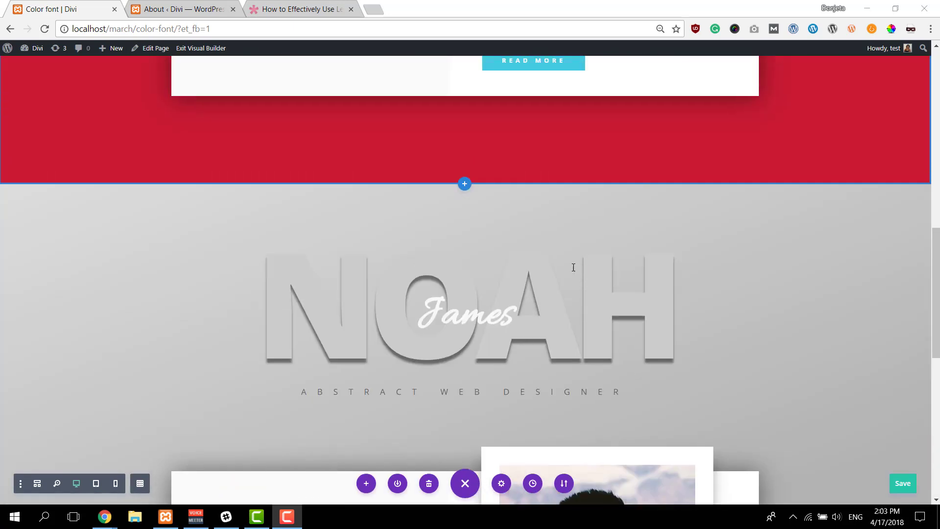
# - Preview the example sections in tablet view and phone view
pyautogui.click(97, 483)
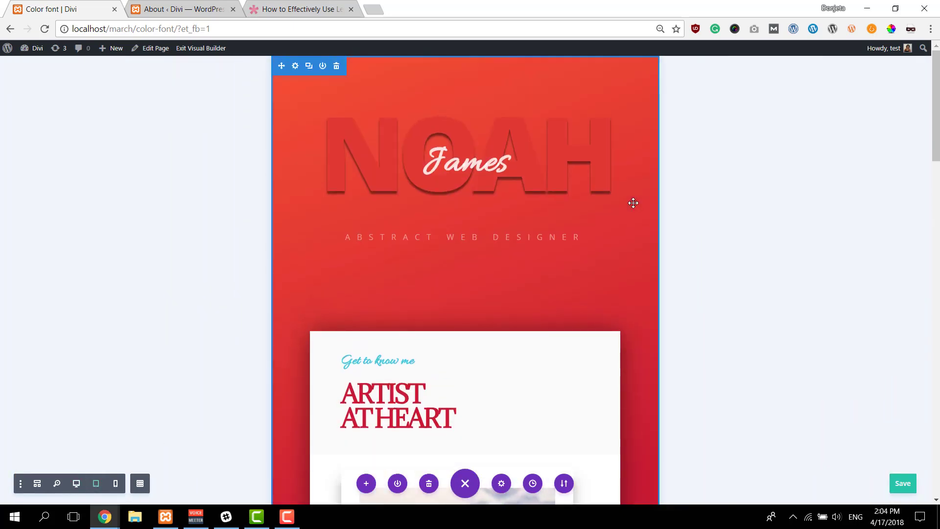
pyautogui.scroll(-10, 633, 203)
pyautogui.scroll(-5, 633, 202)
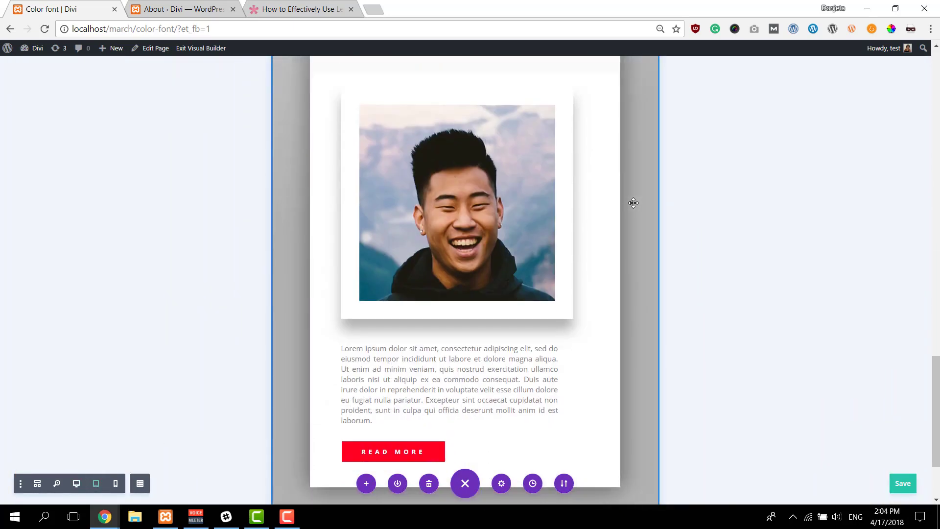
pyautogui.click(116, 483)
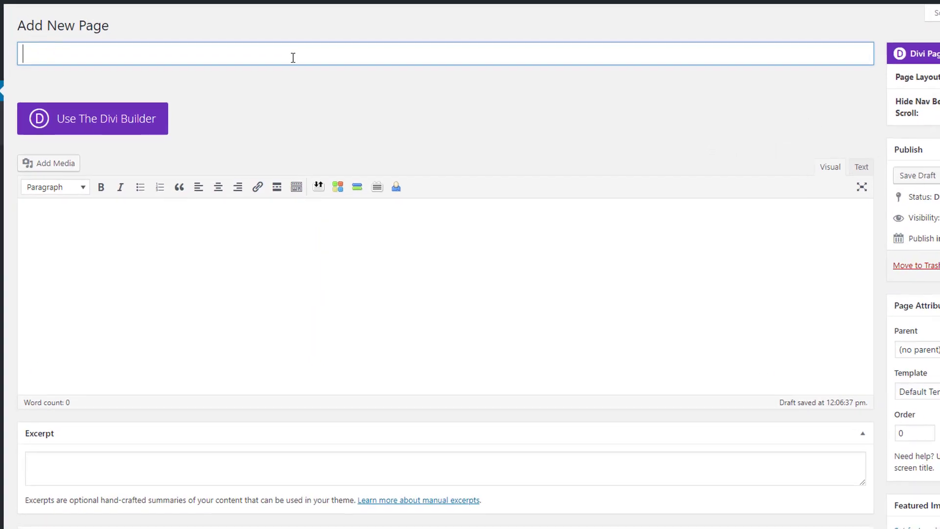
# - Title the new page "Letter Spacing", publish it, and open it in the Divi Visual Builder
pyautogui.write('Letter Spac')
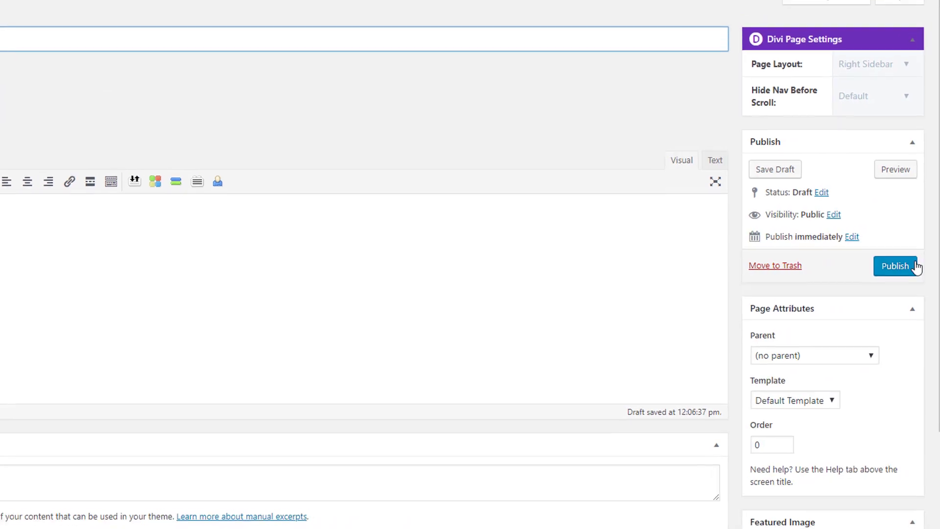
pyautogui.click(910, 266)
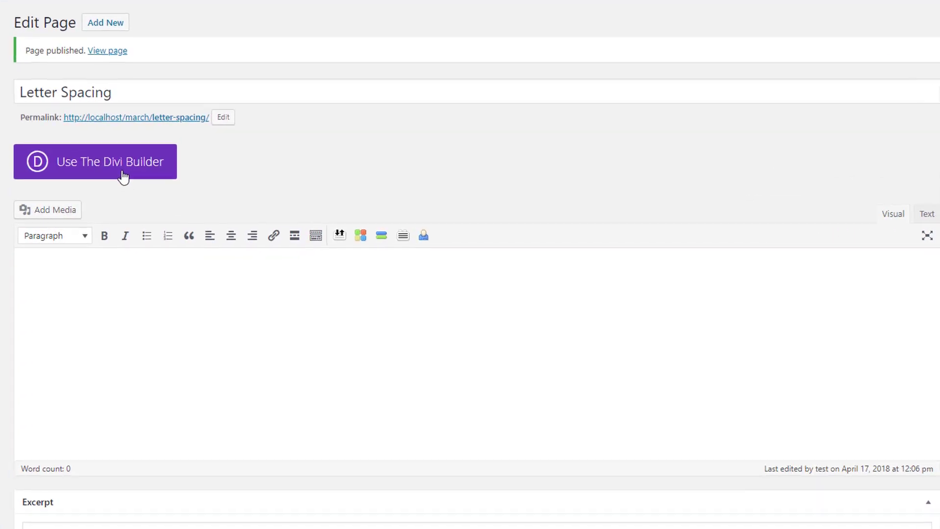
pyautogui.click(123, 175)
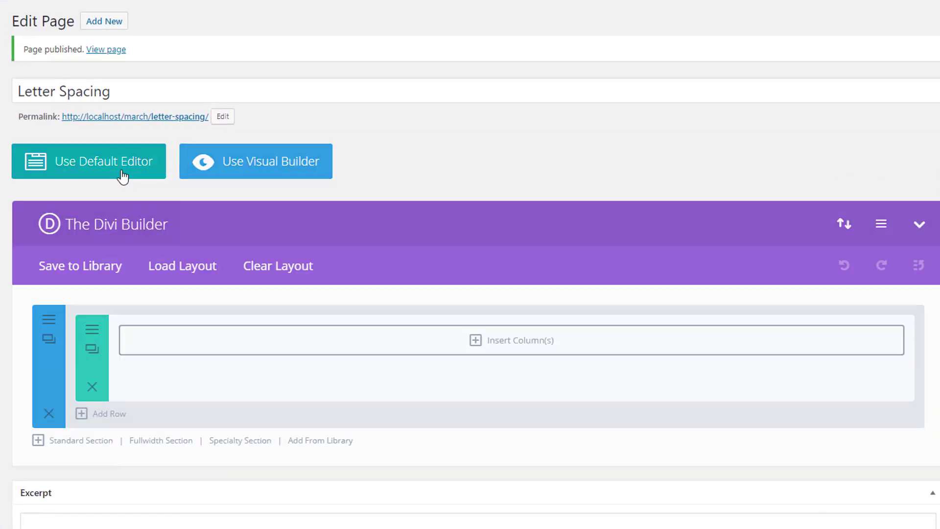
pyautogui.click(268, 176)
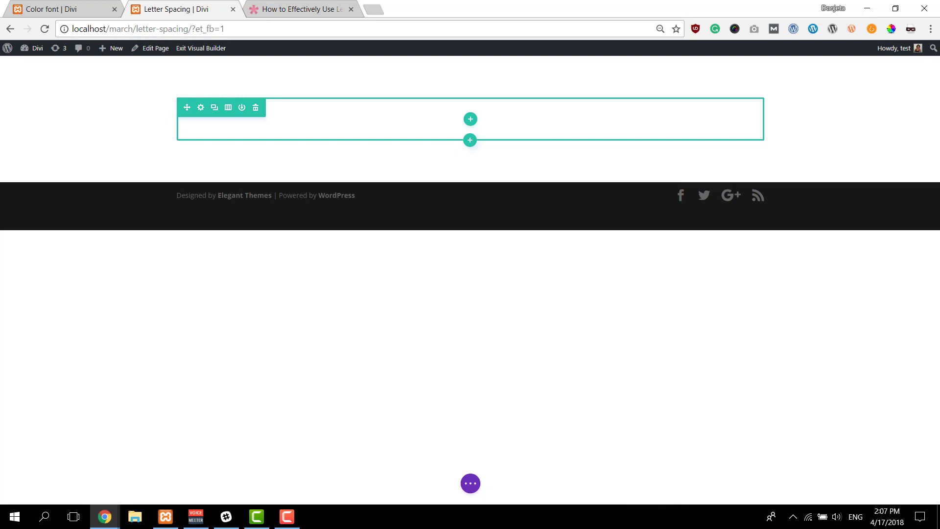
# - Add a gradient background to the empty section in its settings
pyautogui.moveTo(174, 71)
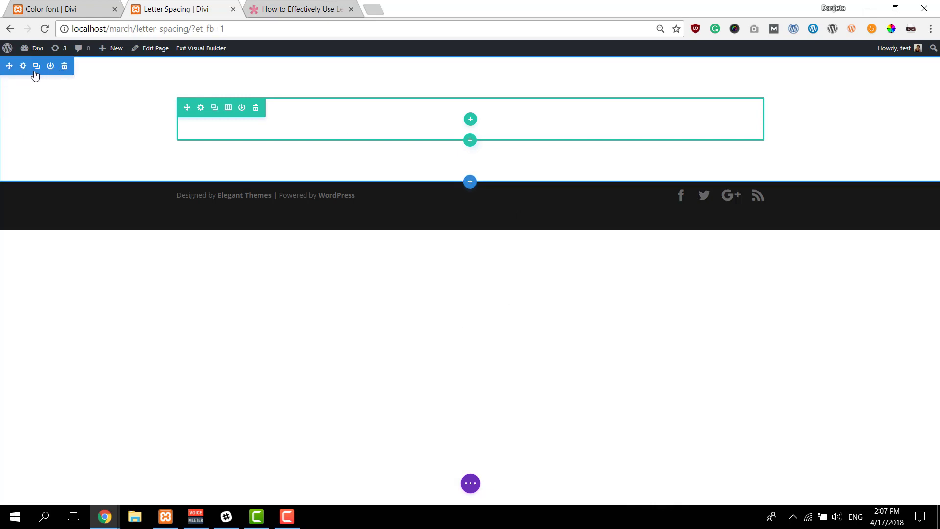
pyautogui.click(22, 67)
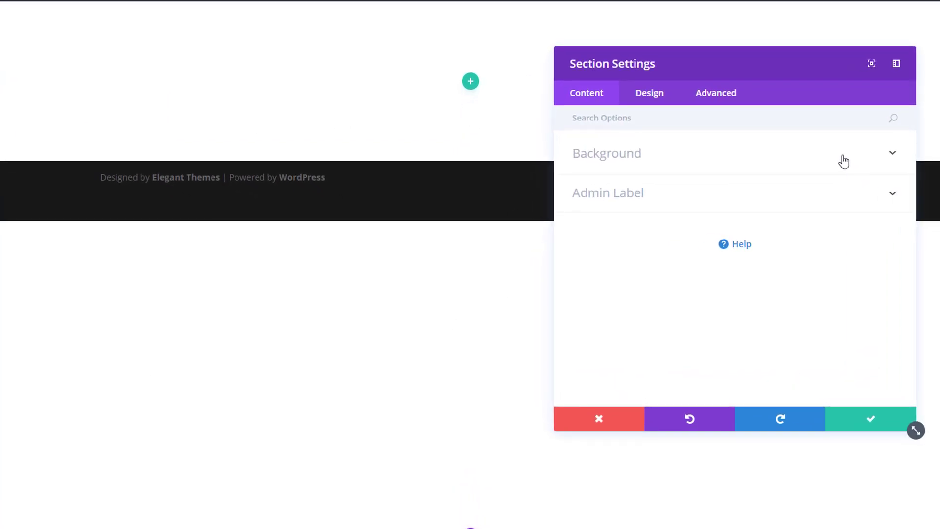
pyautogui.click(843, 161)
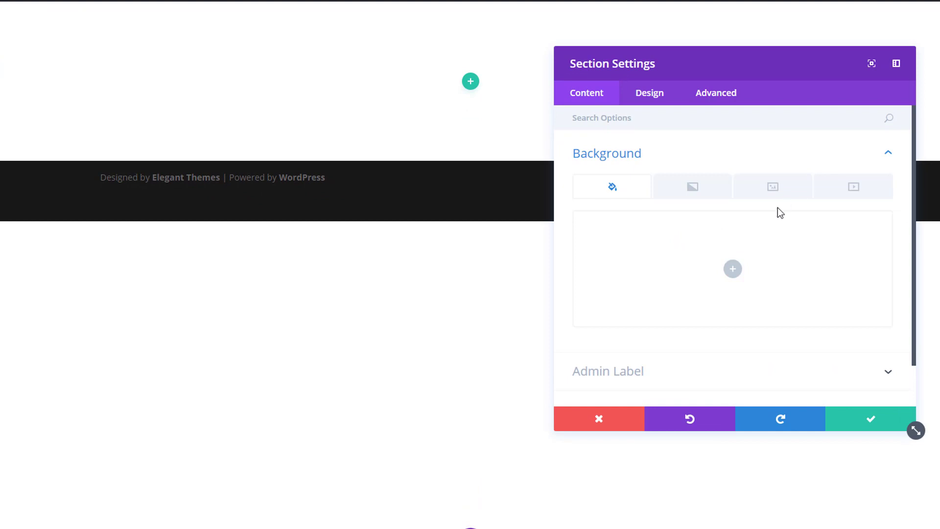
pyautogui.click(689, 198)
pyautogui.click(683, 279)
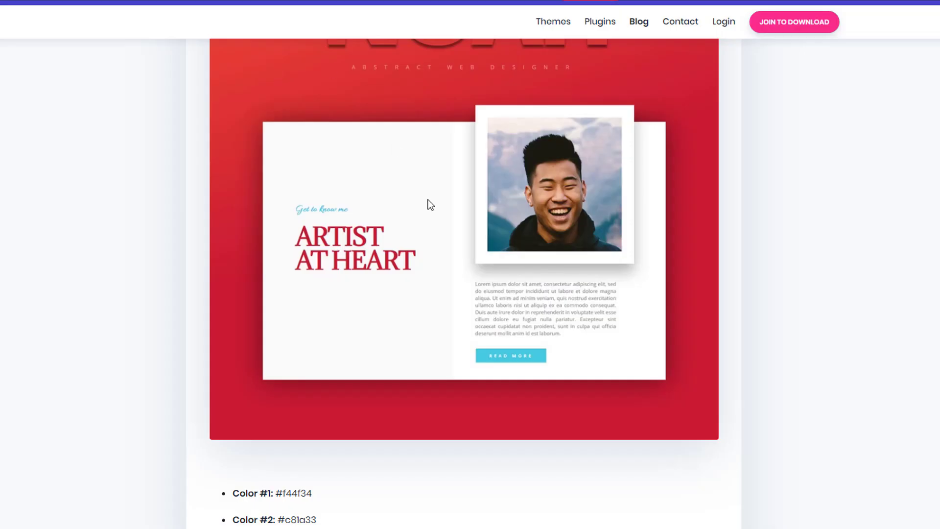
# - Copy Color #1 of Color Palette #1 from the blog post and set the first gradient color to #f44f34
pyautogui.scroll(10, 431, 235)
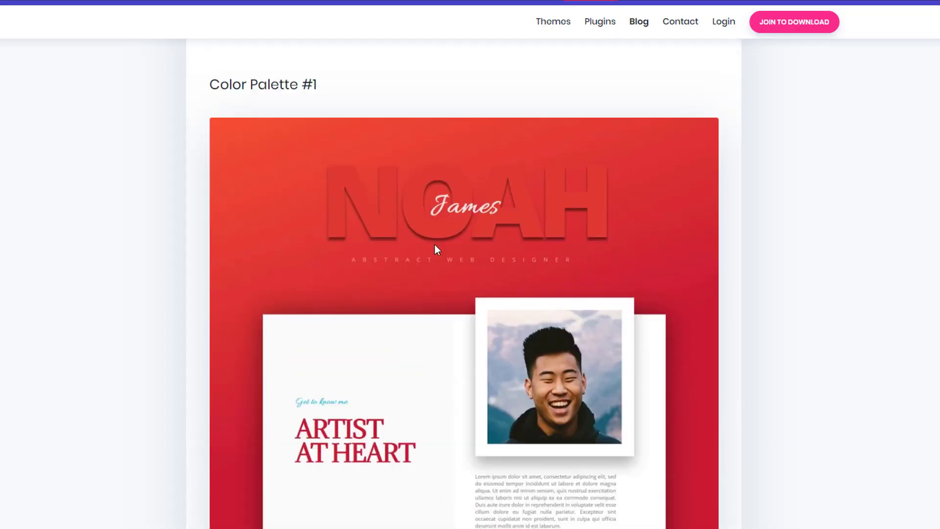
pyautogui.scroll(-7, 412, 257)
pyautogui.scroll(-20, 411, 258)
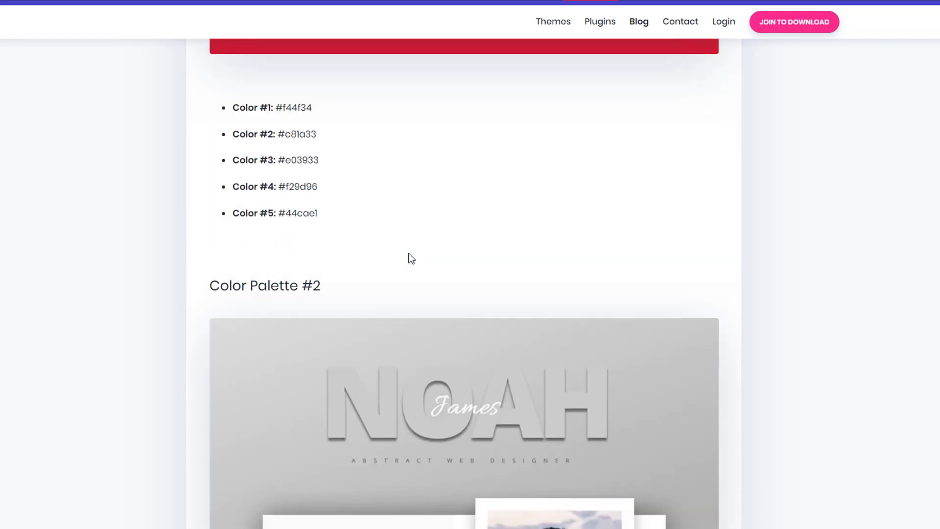
pyautogui.scroll(20, 411, 258)
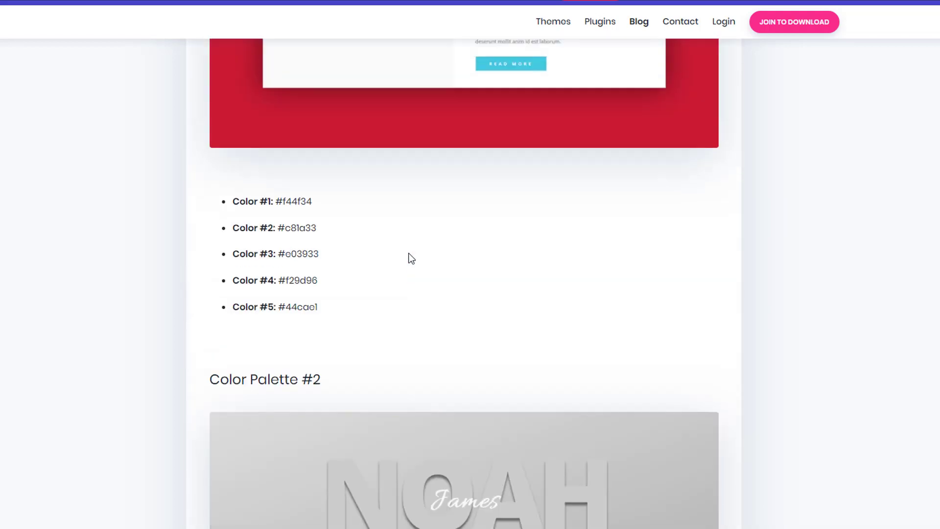
pyautogui.moveTo(312, 417); pyautogui.dragTo(275, 412)
pyautogui.hotkey('ctrl', 'c')
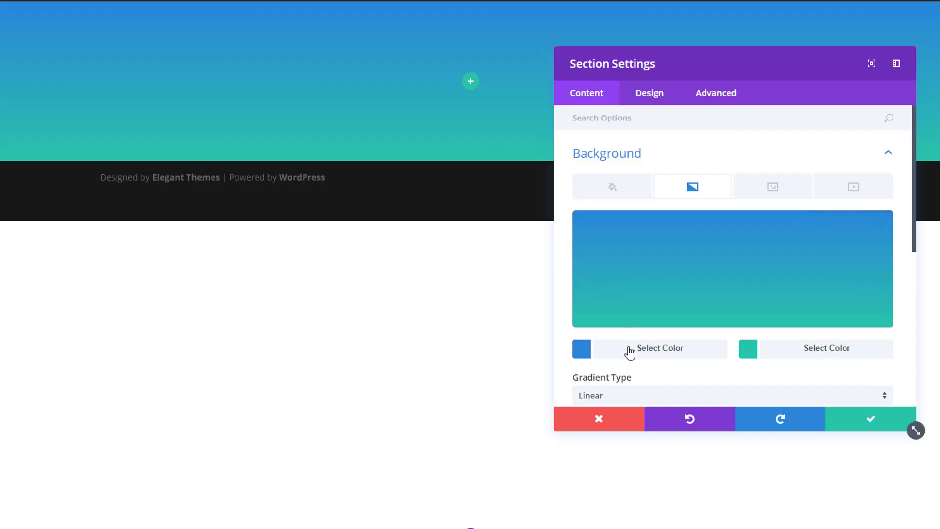
pyautogui.click(629, 350)
pyautogui.tripleClick(613, 229)
pyautogui.hotkey('ctrl', 'v')
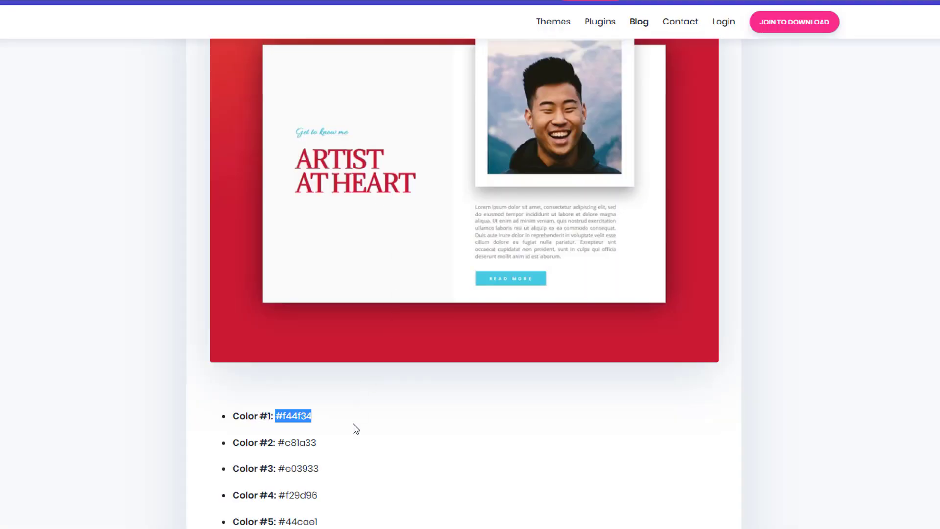
# - Copy Color #2 from the same palette and set the second gradient color to #c81a33
pyautogui.moveTo(316, 443); pyautogui.dragTo(277, 442)
pyautogui.hotkey('ctrl', 'c')
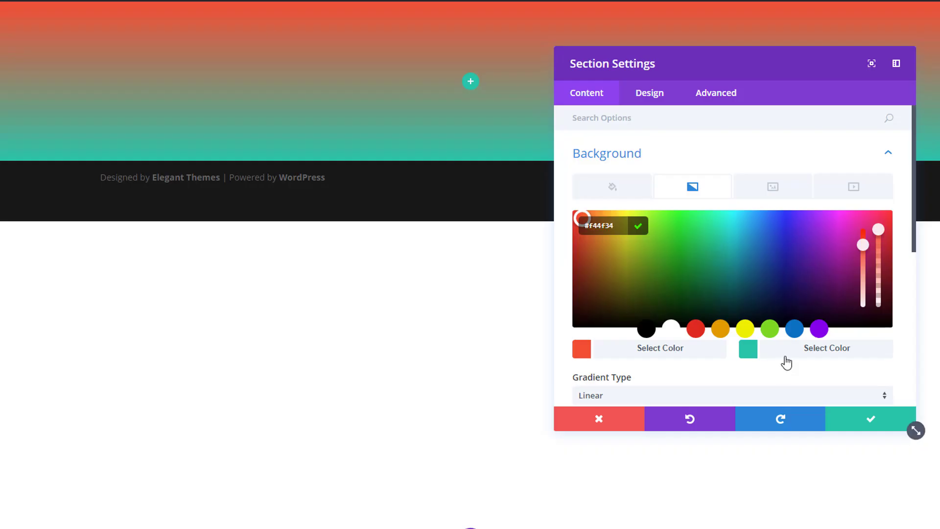
pyautogui.click(786, 350)
pyautogui.tripleClick(620, 230)
pyautogui.hotkey('ctrl', 'v')
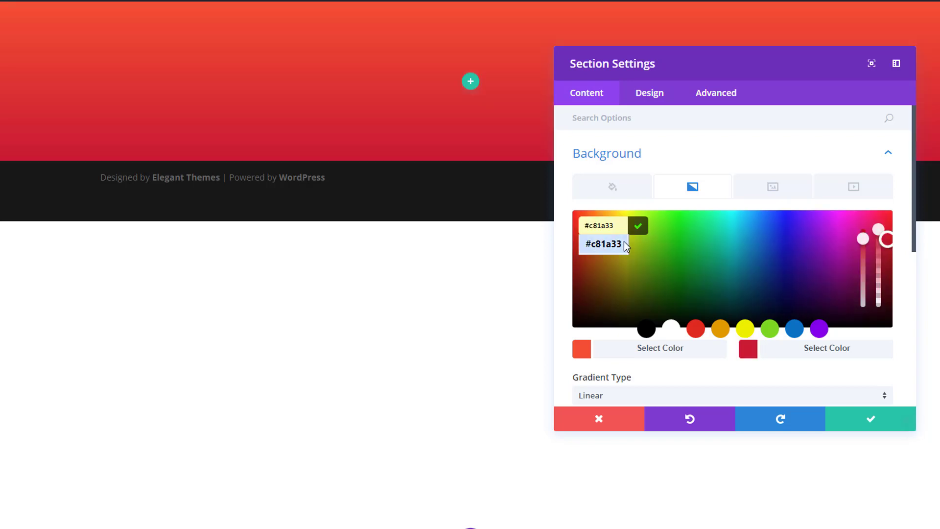
# - Set the gradient direction to 160deg and its end position to 53%
pyautogui.scroll(-5, 856, 307)
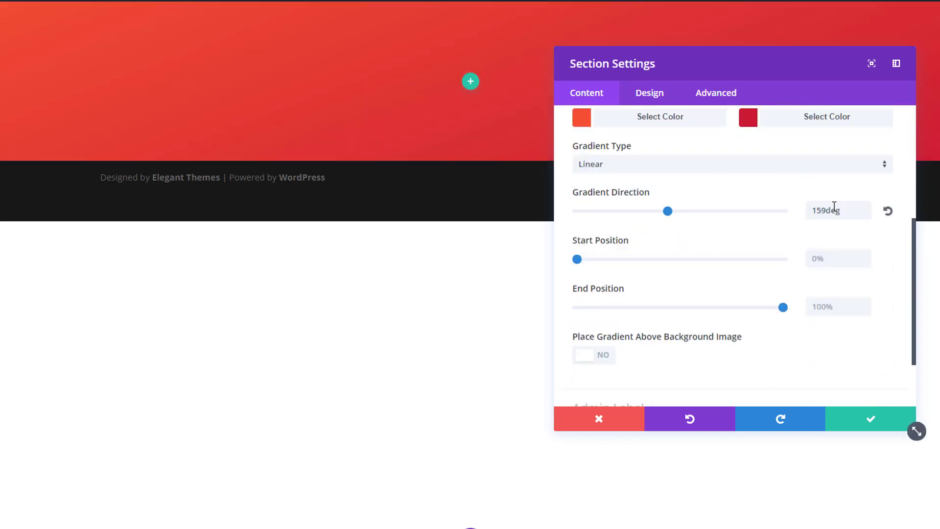
pyautogui.doubleClick(834, 209)
pyautogui.write('160')
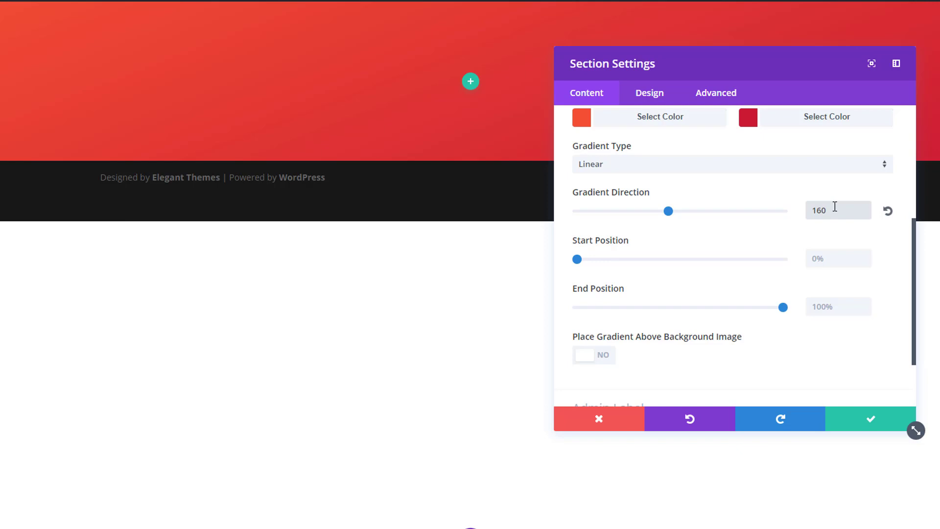
pyautogui.click(886, 249)
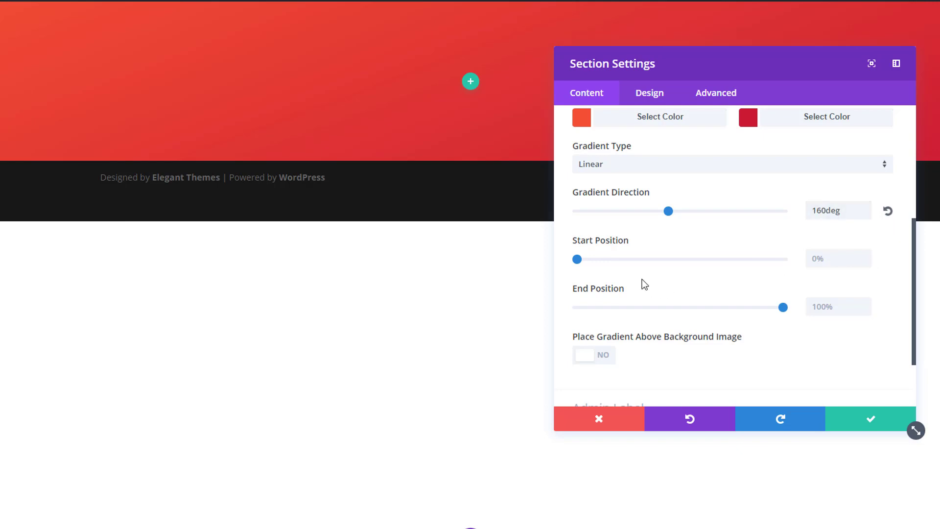
pyautogui.moveTo(782, 307); pyautogui.dragTo(686, 306)
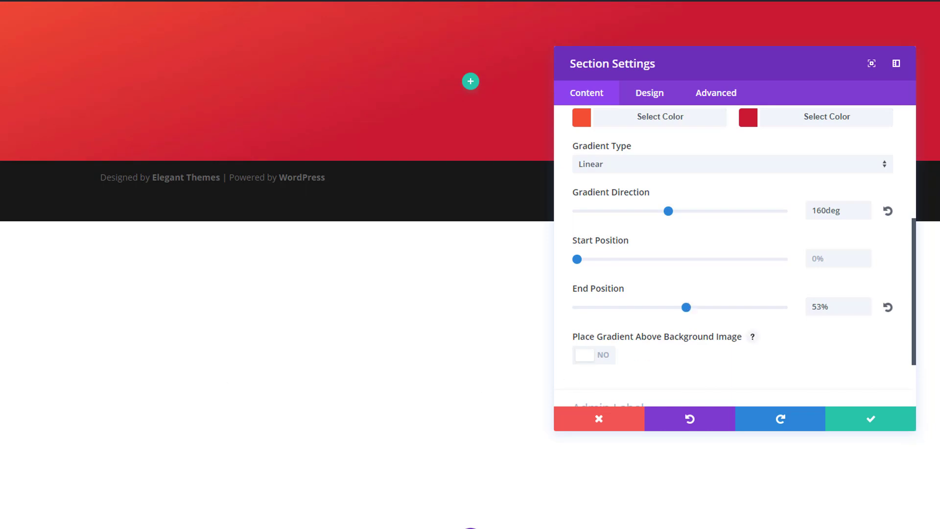
# - Set the section's custom padding to 60px top and 180px bottom, and save the section settings
pyautogui.click(645, 94)
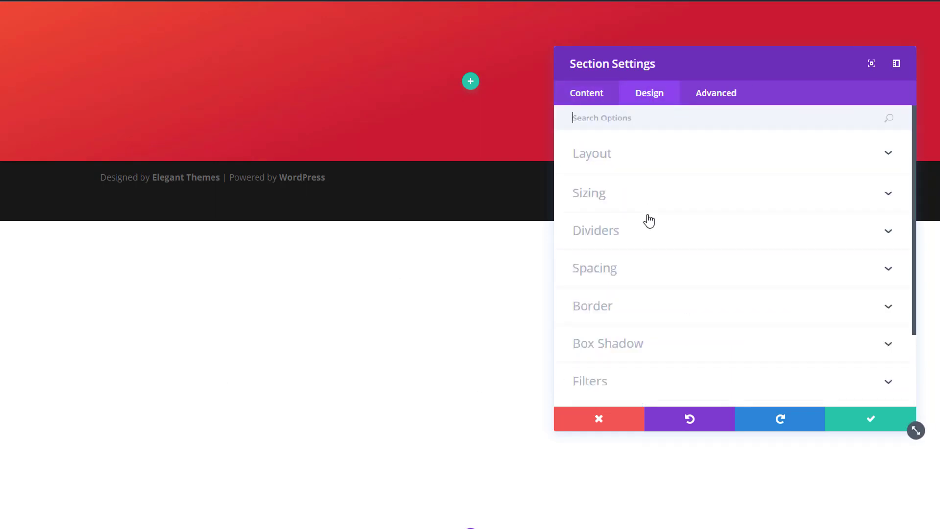
pyautogui.click(644, 284)
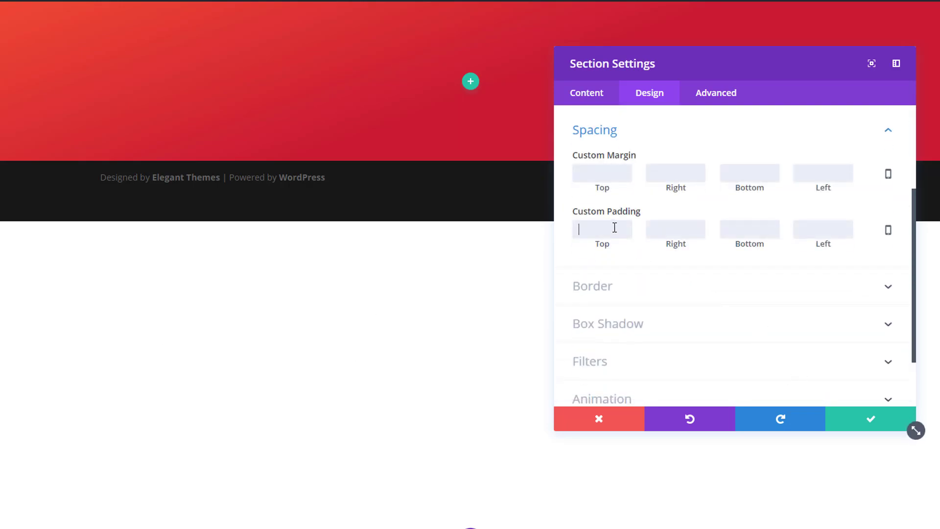
pyautogui.write('60')
pyautogui.click(742, 225)
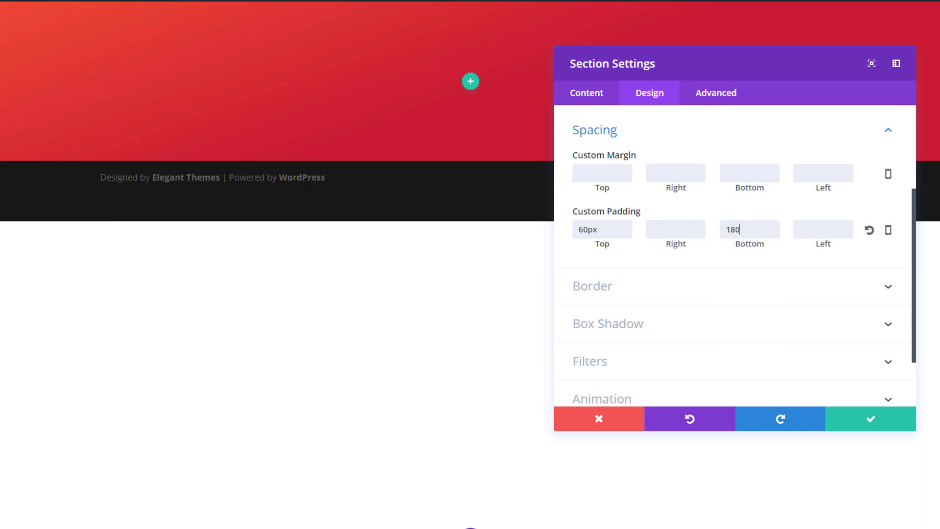
pyautogui.click(858, 427)
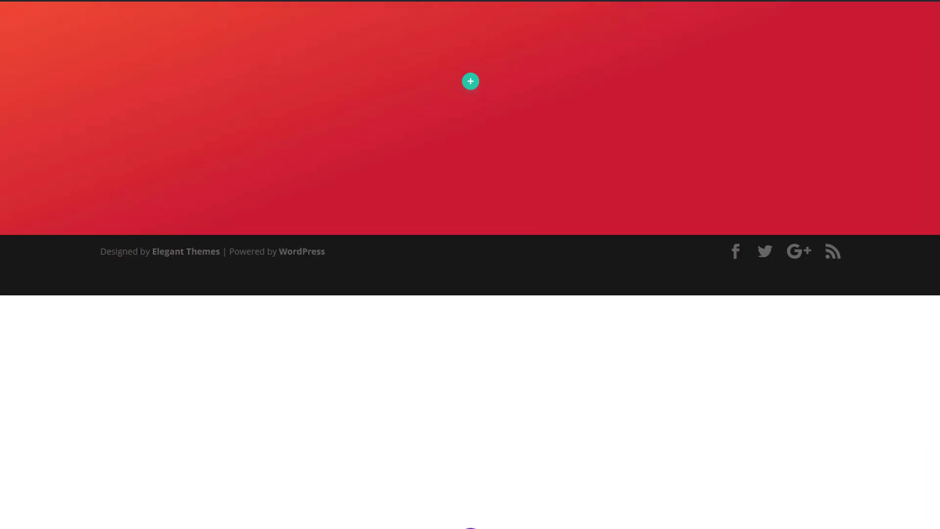
# - Insert a single-column row in the section without adding a module
pyautogui.click(471, 82)
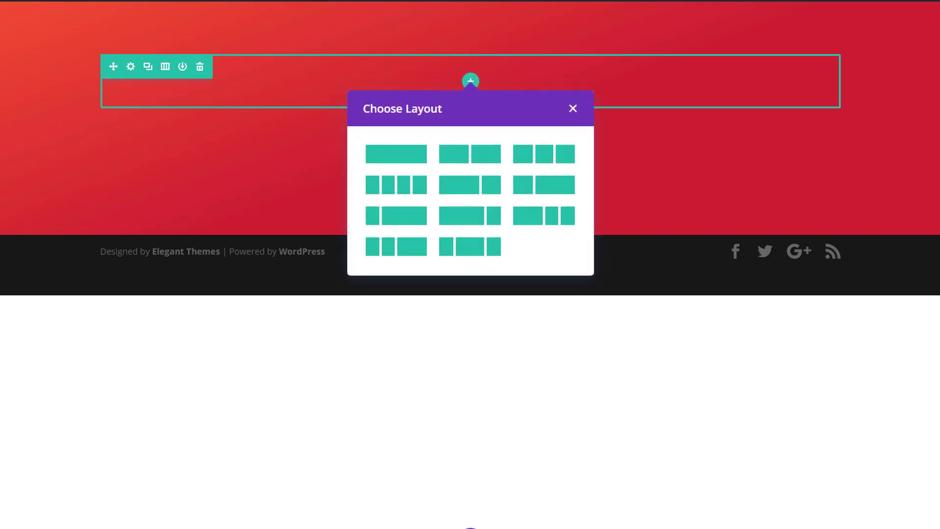
pyautogui.click(395, 160)
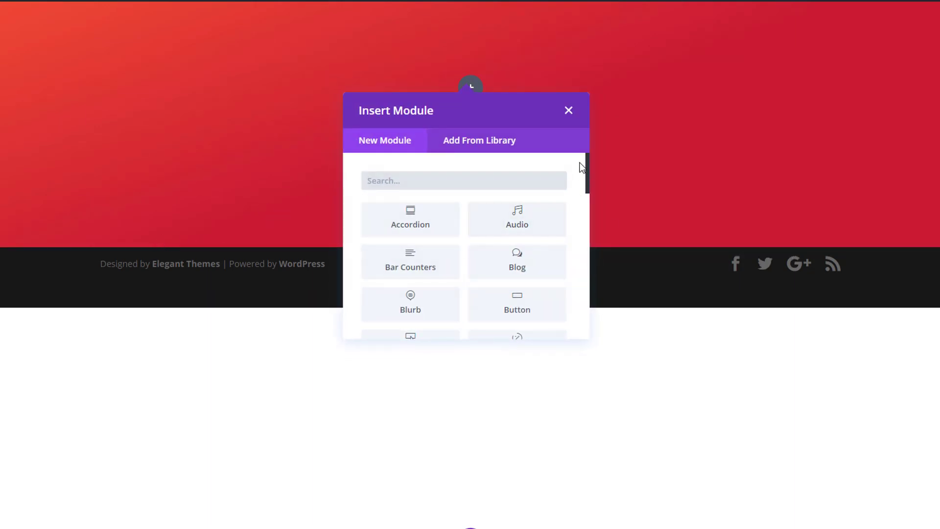
pyautogui.click(569, 111)
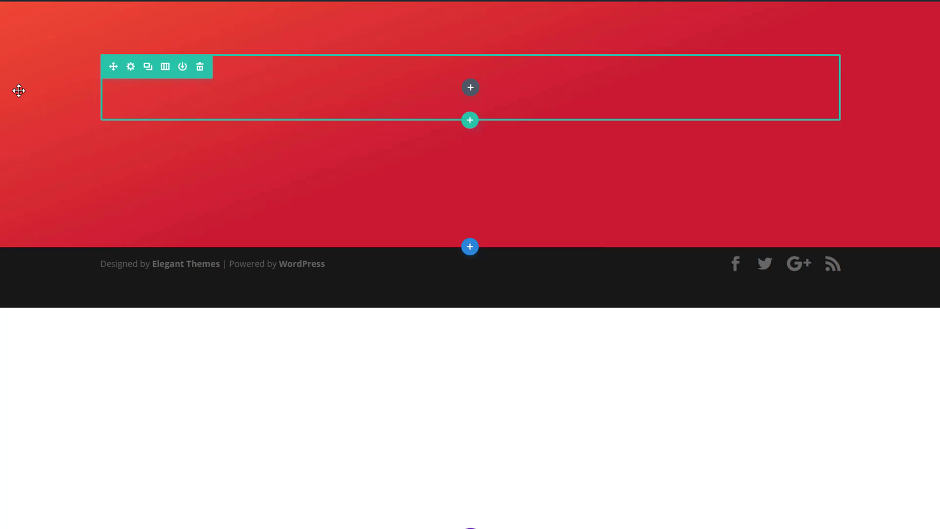
# - Set the row's custom bottom padding to 150px and save the row settings
pyautogui.click(130, 68)
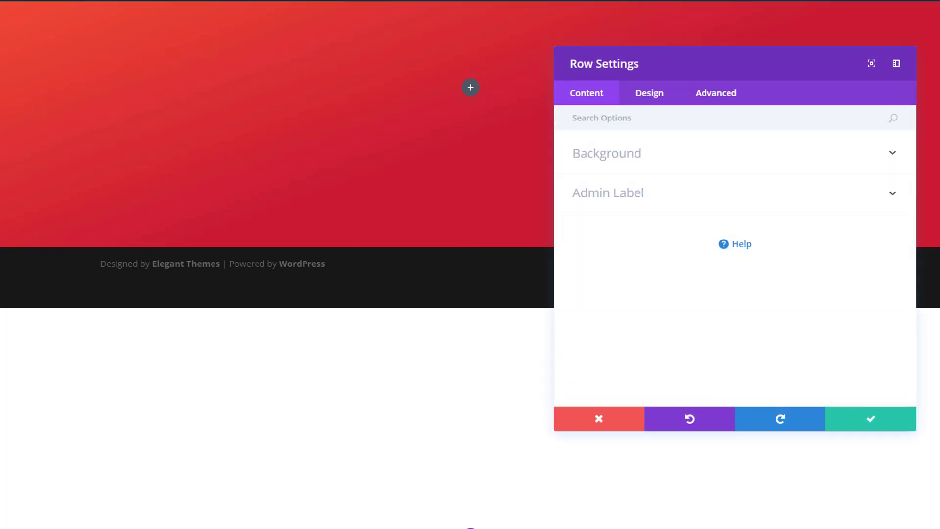
pyautogui.click(653, 95)
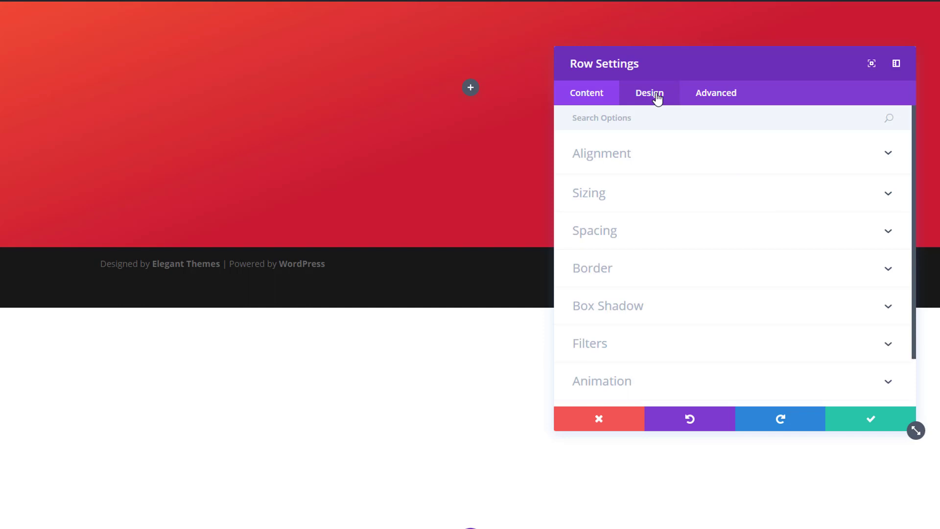
pyautogui.click(671, 229)
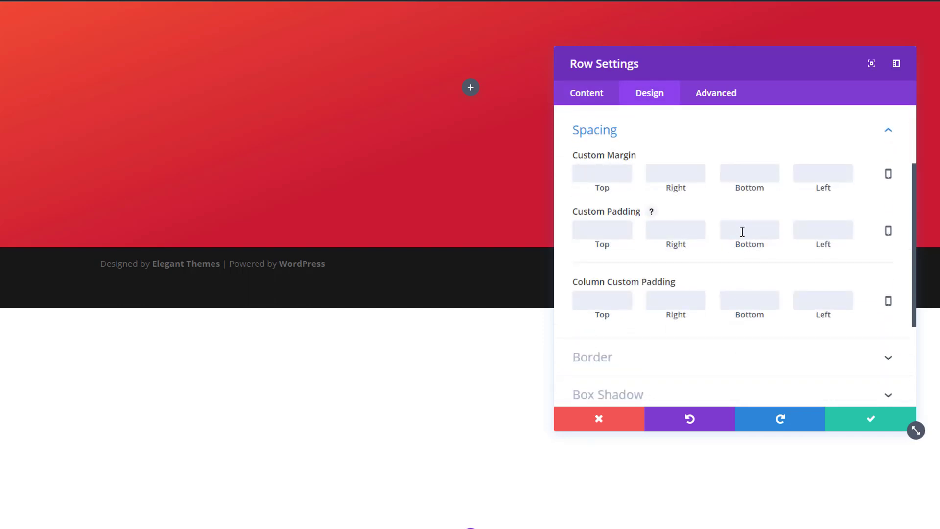
pyautogui.click(742, 231)
pyautogui.write('150')
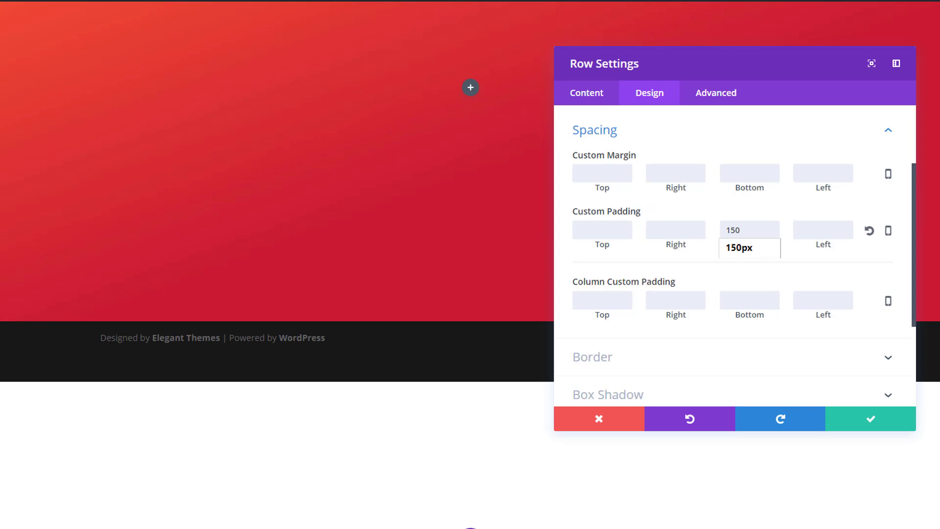
pyautogui.click(867, 422)
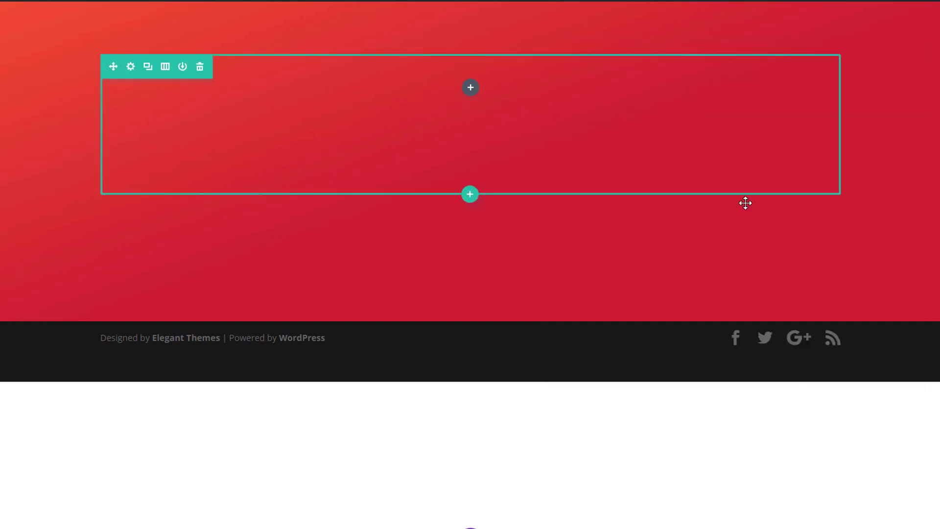
# - Insert a Text module in the row and enter the hero's first name in lowercase as its content
pyautogui.click(470, 87)
pyautogui.write('text')
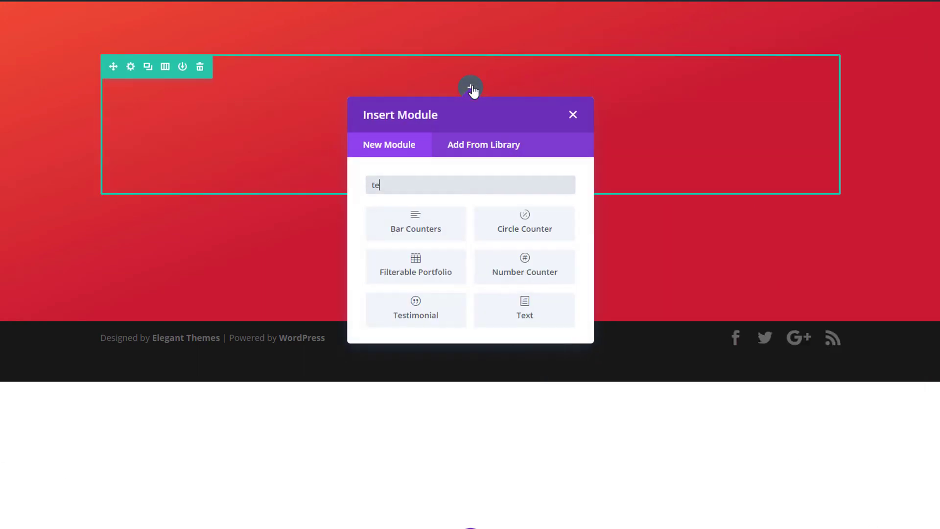
pyautogui.click(432, 221)
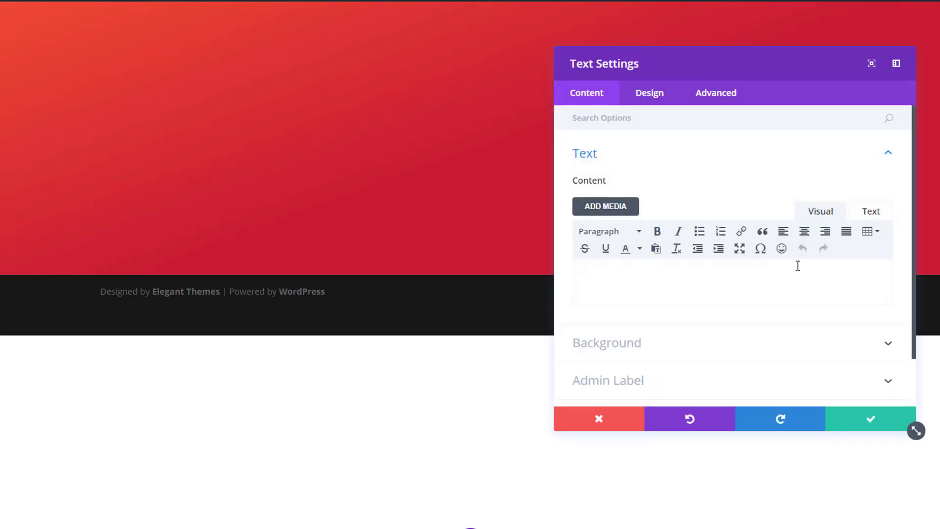
pyautogui.click(775, 289)
pyautogui.write('noah')
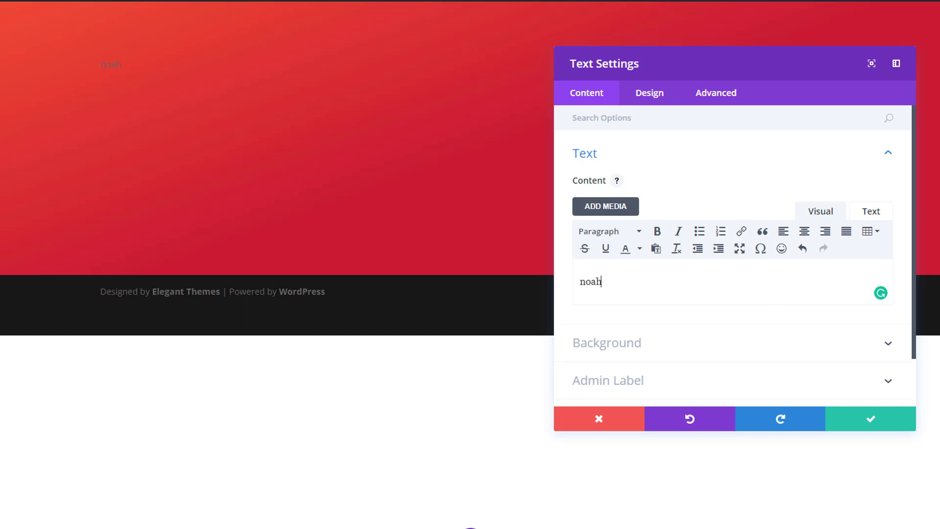
# - Set the module's text font weight to Ultra Bold and its font style to all uppercase
pyautogui.click(649, 93)
pyautogui.click(648, 156)
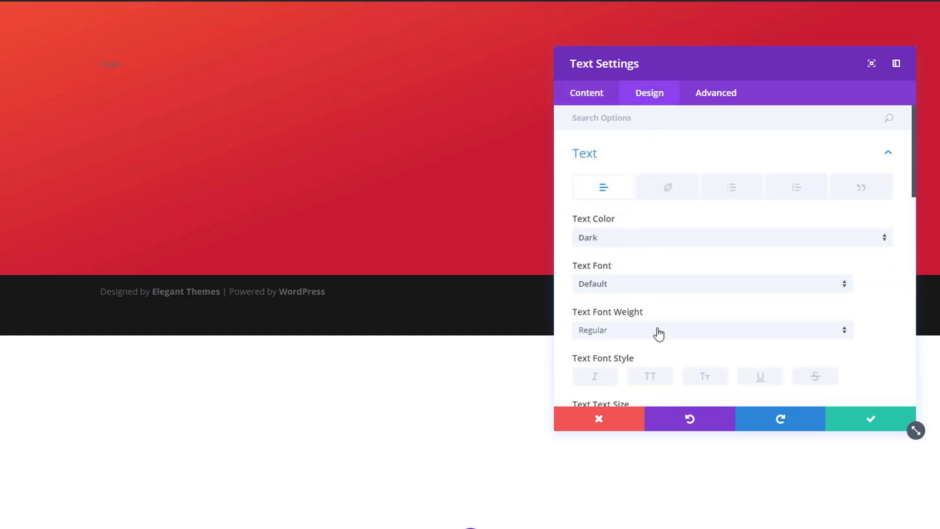
pyautogui.scroll(-2, 655, 314)
pyautogui.click(655, 263)
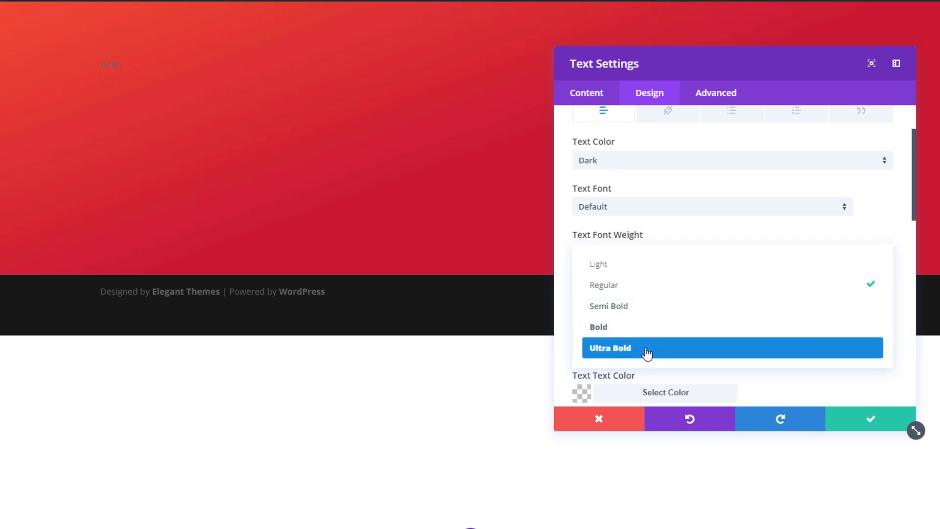
pyautogui.click(648, 350)
pyautogui.click(641, 303)
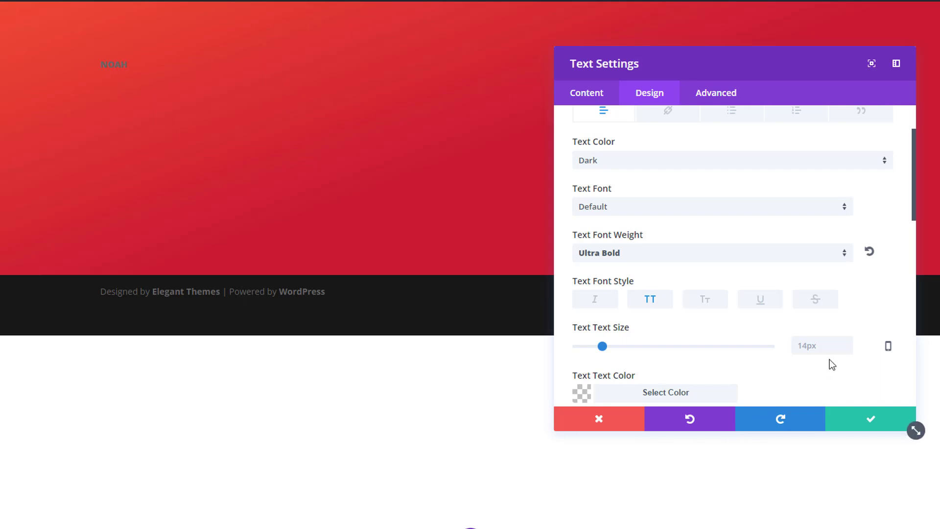
# - Enable responsive values for the text size and set the desktop size to 300px
pyautogui.click(887, 346)
pyautogui.click(812, 384)
pyautogui.press('BackSpace')
pyautogui.press('BackSpace')
pyautogui.press('BackSpace')
pyautogui.press('BackSpace')
pyautogui.write('300')
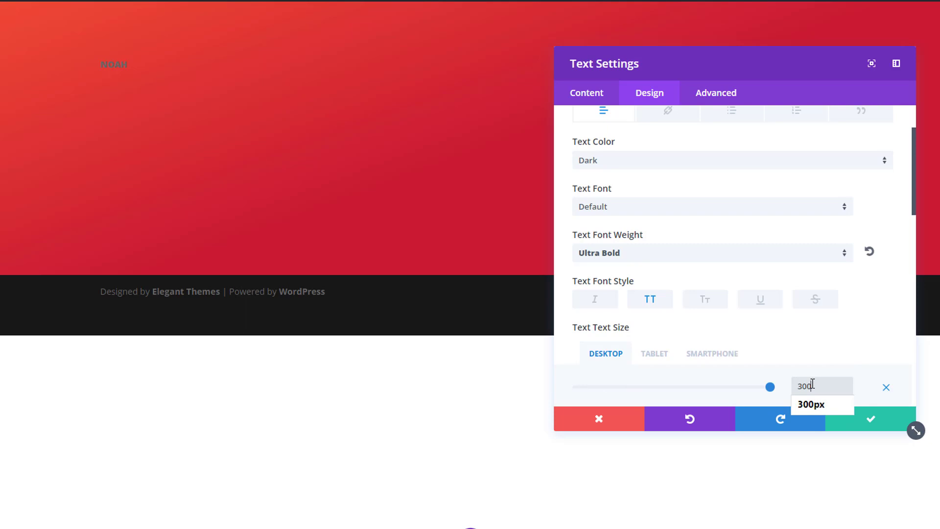
pyautogui.click(875, 350)
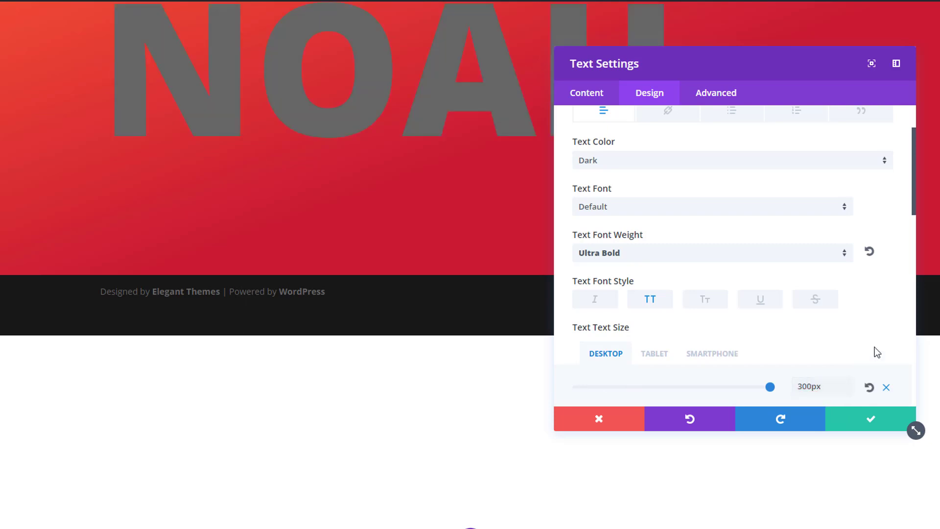
# - Set the text size to 210px for tablet and 125px for smartphone, and return to the desktop view
pyautogui.click(660, 356)
pyautogui.click(819, 389)
pyautogui.write('210')
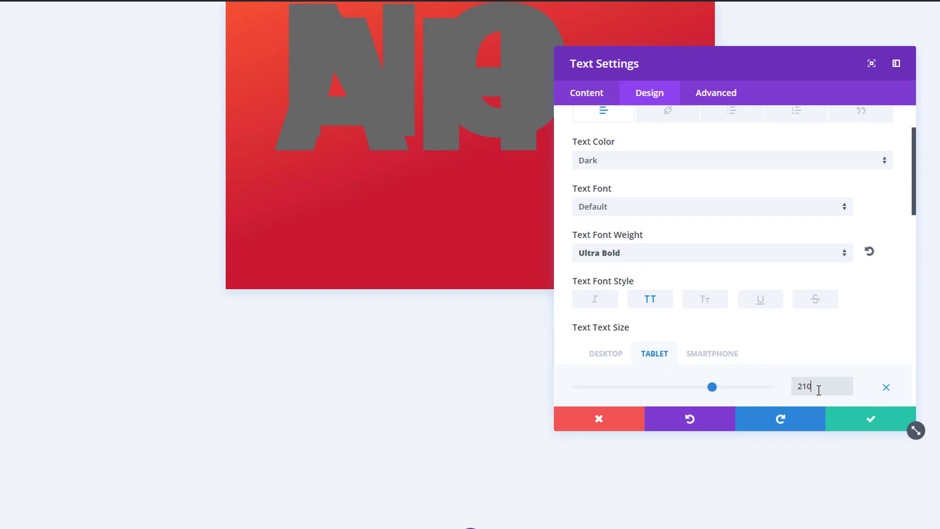
pyautogui.click(710, 354)
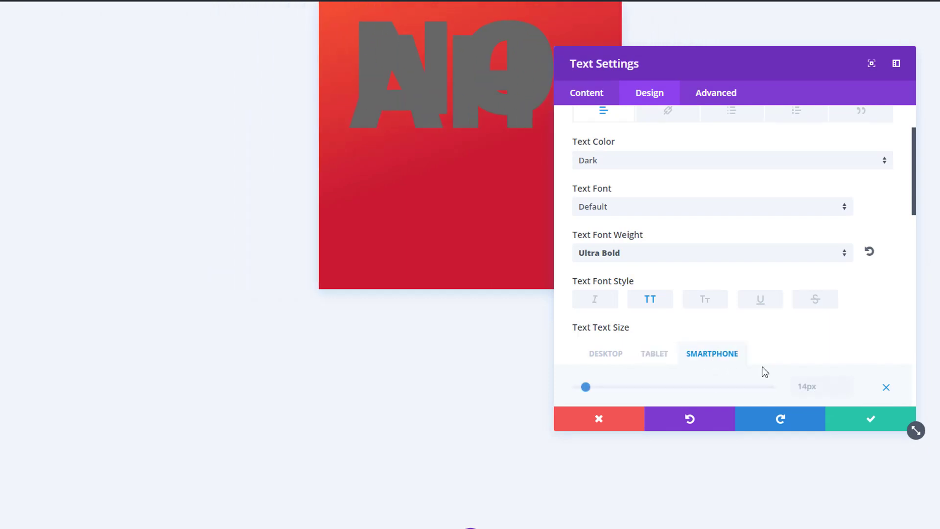
pyautogui.click(802, 386)
pyautogui.write('125')
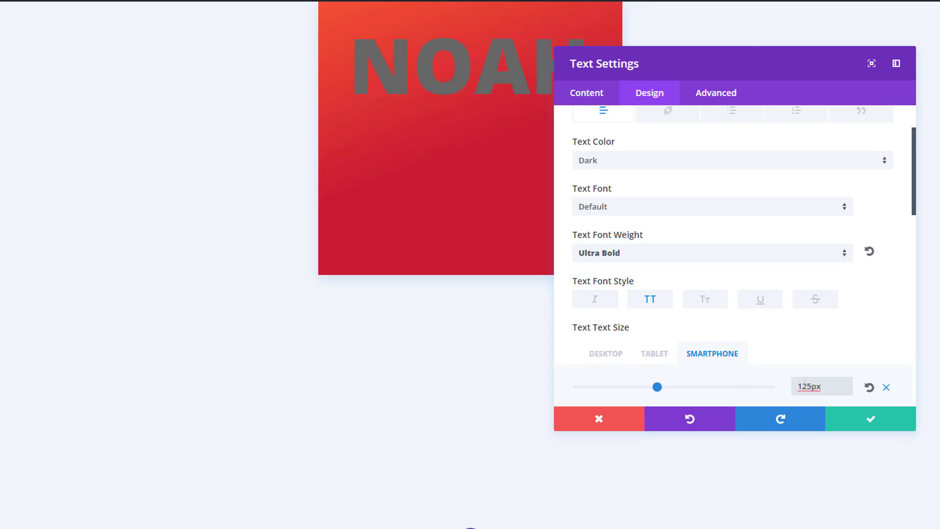
pyautogui.click(598, 354)
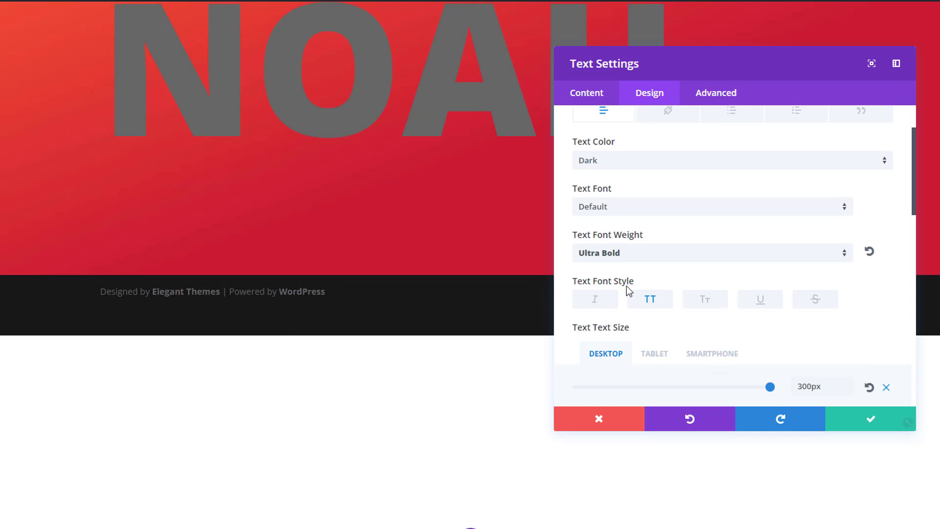
# - Enable responsive values for the text letter spacing and set the desktop spacing to -20px
pyautogui.scroll(-3, 636, 288)
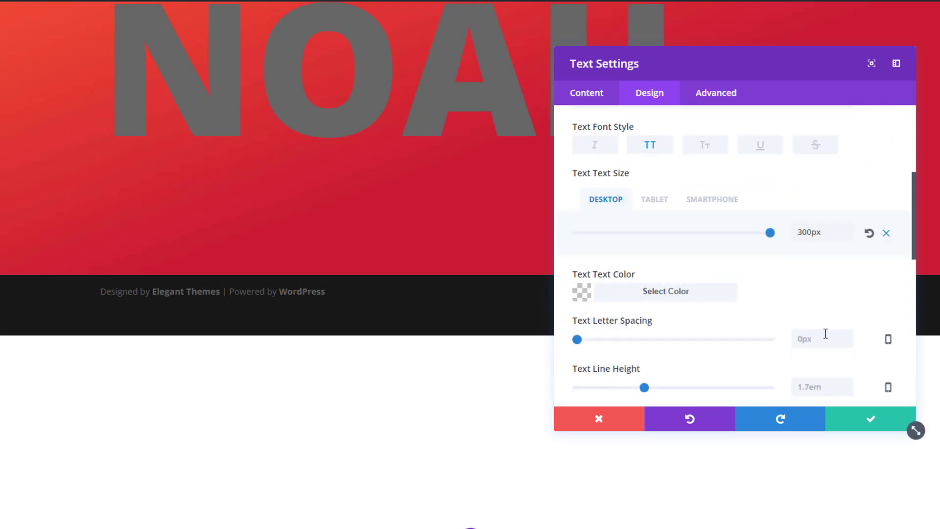
pyautogui.click(888, 338)
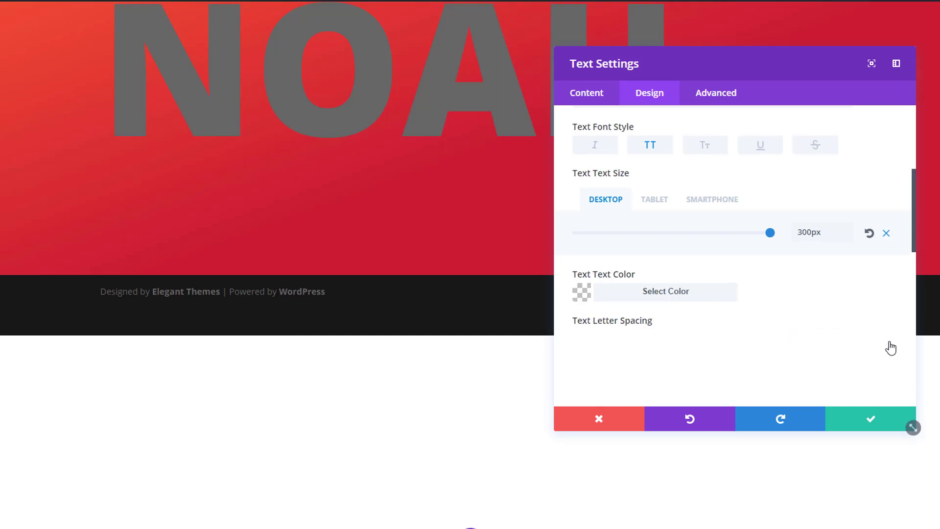
pyautogui.click(816, 373)
pyautogui.write('-20')
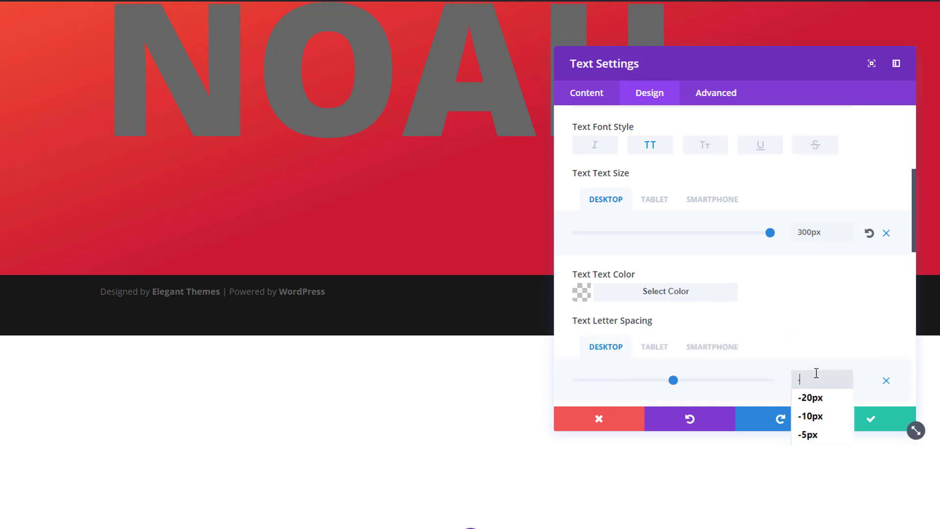
pyautogui.write('px')
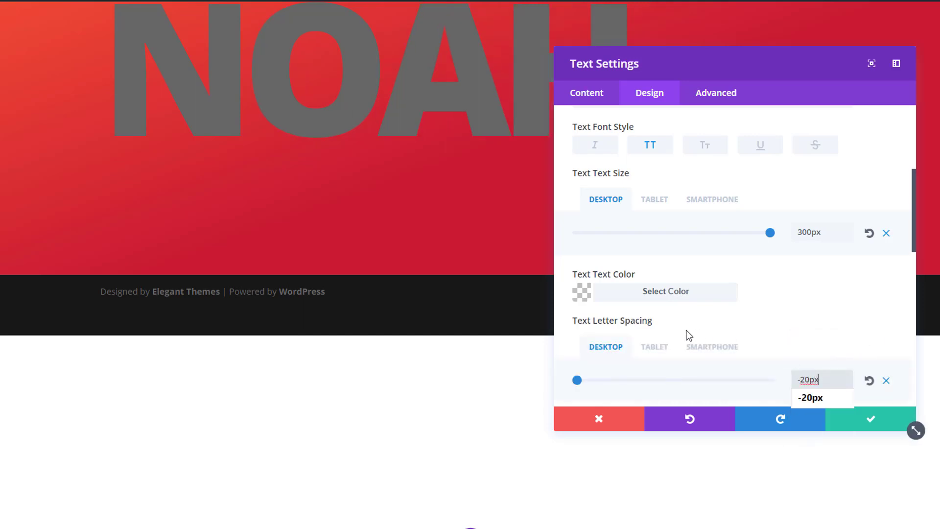
# - Set the letter spacing to -15px for tablet and -8px for smartphone, and return to the desktop view
pyautogui.click(655, 345)
pyautogui.click(814, 382)
pyautogui.write('-15px')
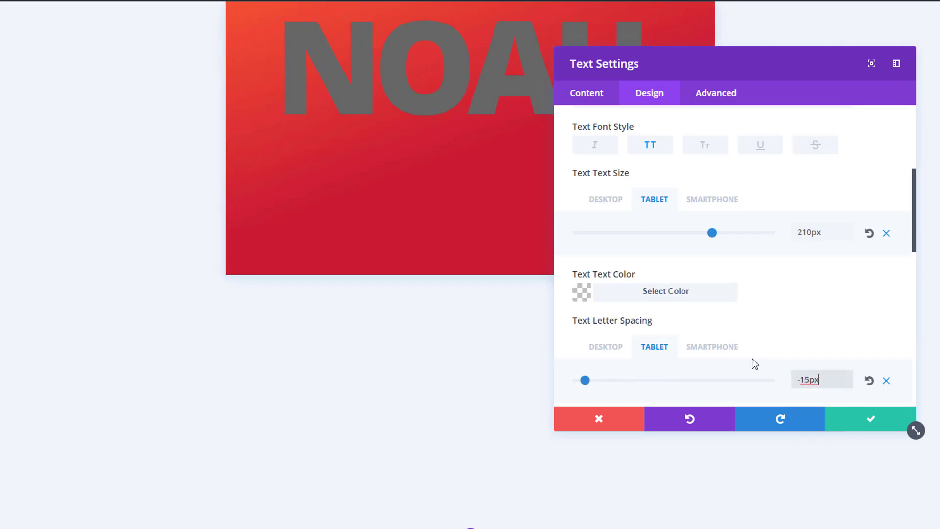
pyautogui.click(734, 348)
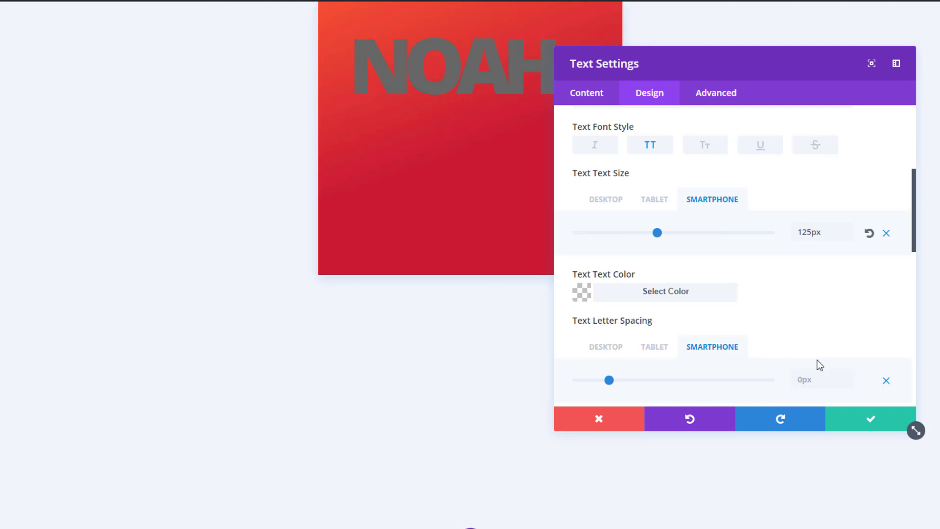
pyautogui.click(817, 378)
pyautogui.write('-8')
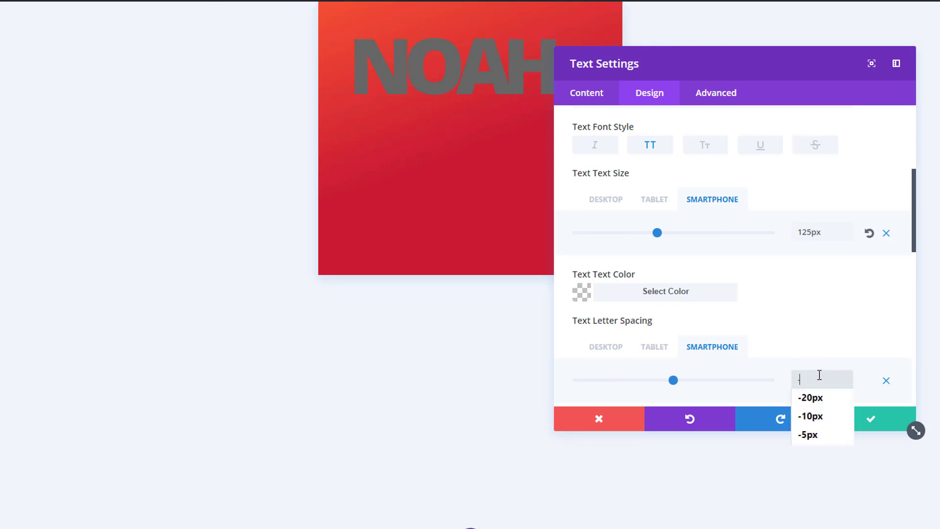
pyautogui.write('px')
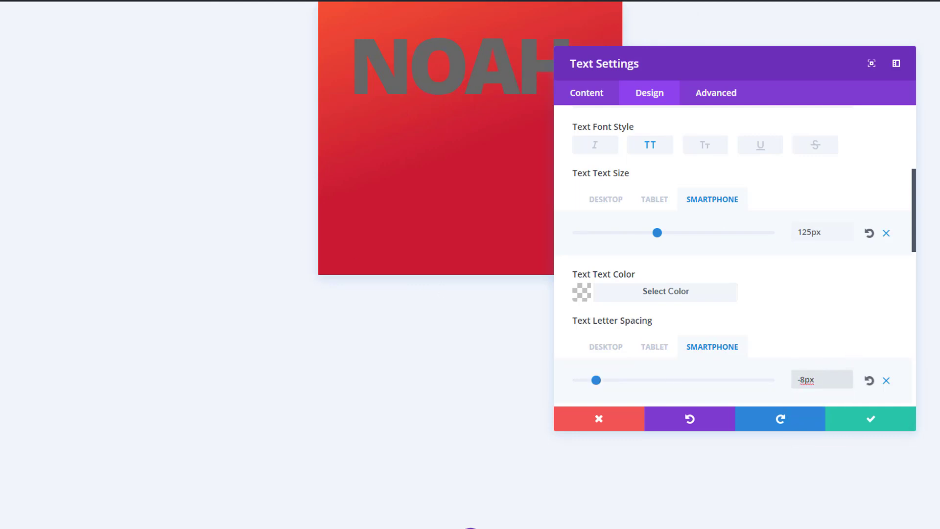
pyautogui.click(606, 347)
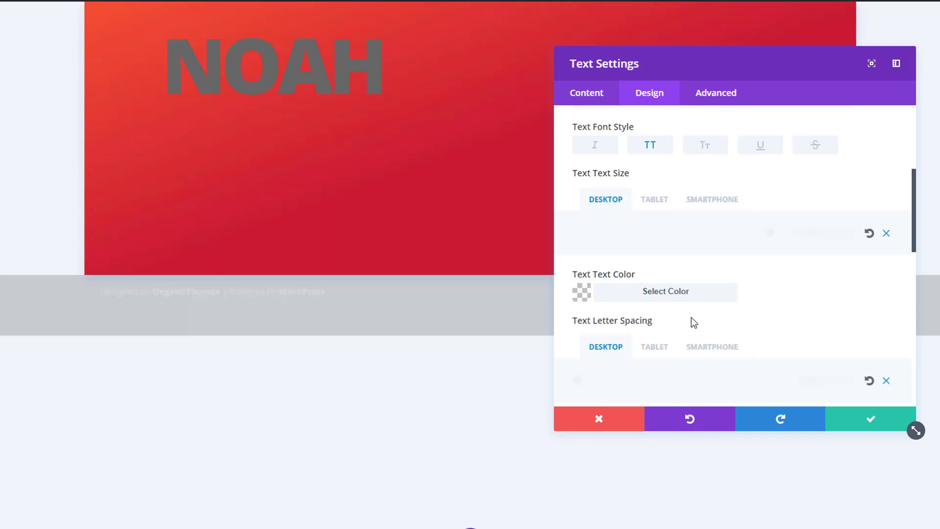
# - Set the text line height to 1em and apply the hard-edged text shadow preset that falls straight down
pyautogui.scroll(-3, 701, 318)
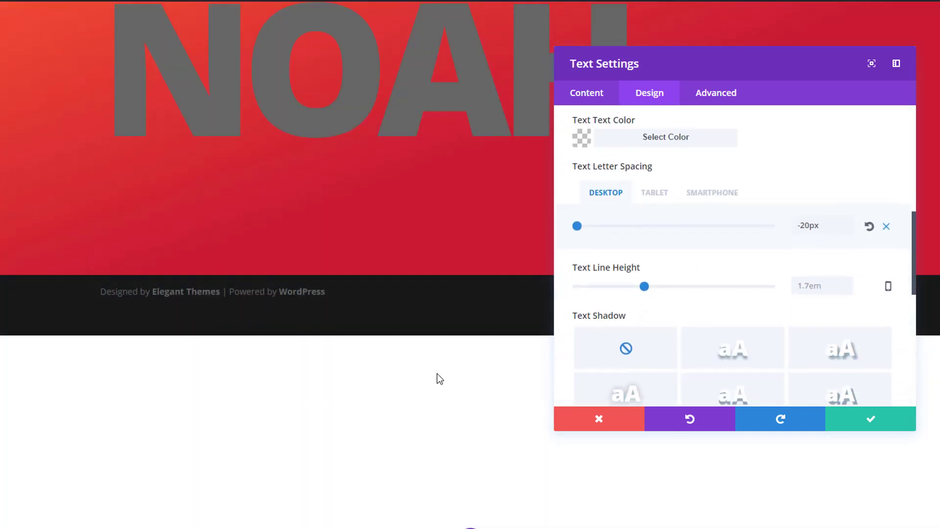
pyautogui.moveTo(644, 286); pyautogui.dragTo(565, 295)
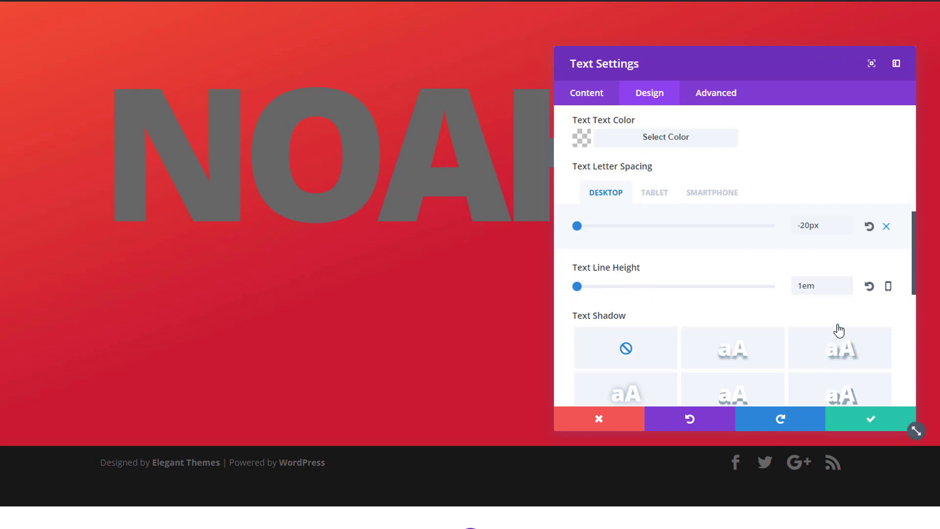
pyautogui.scroll(-3, 837, 330)
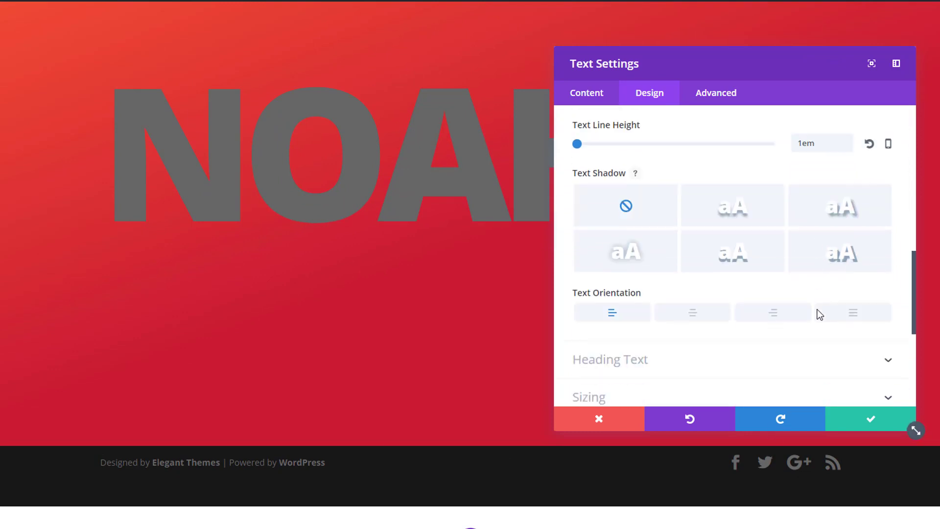
pyautogui.click(752, 246)
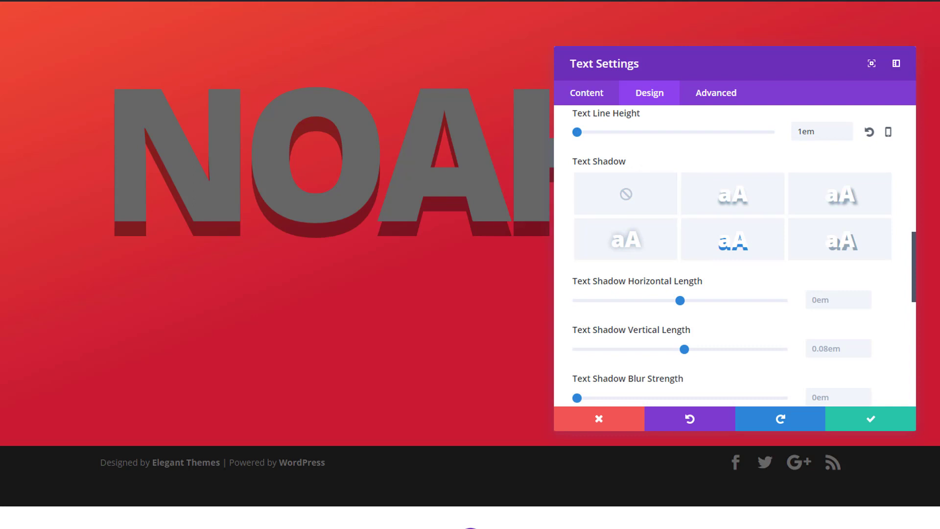
# - Set the text shadow's vertical length to 0.03em and its blur strength to 0.02em
pyautogui.scroll(-2, 805, 302)
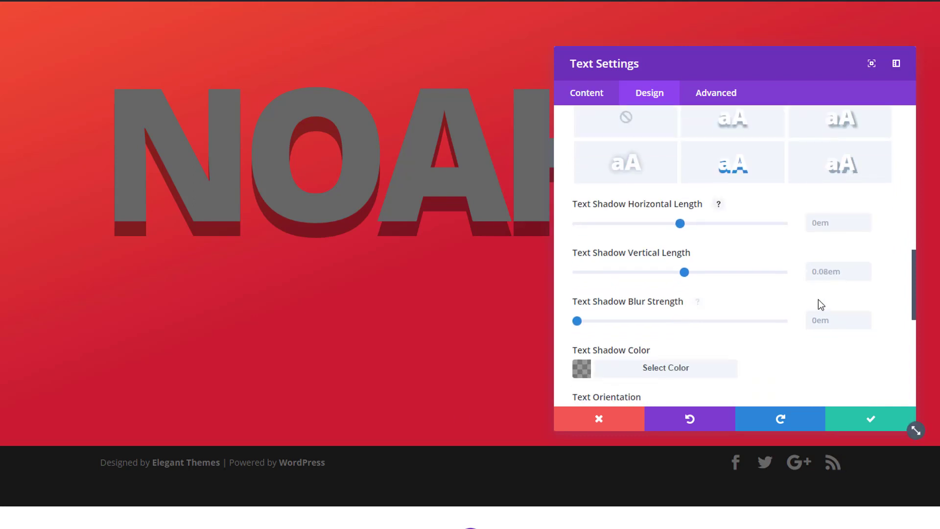
pyautogui.click(828, 271)
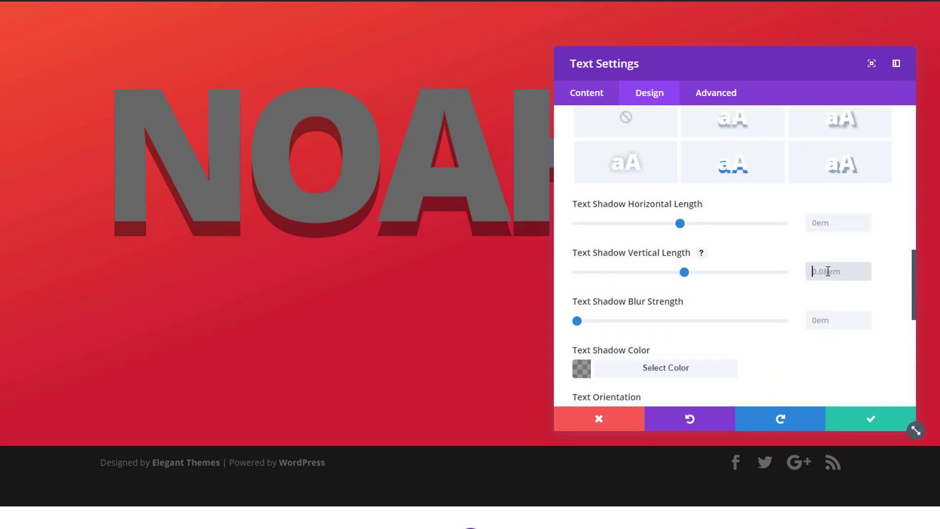
pyautogui.write('0.03em')
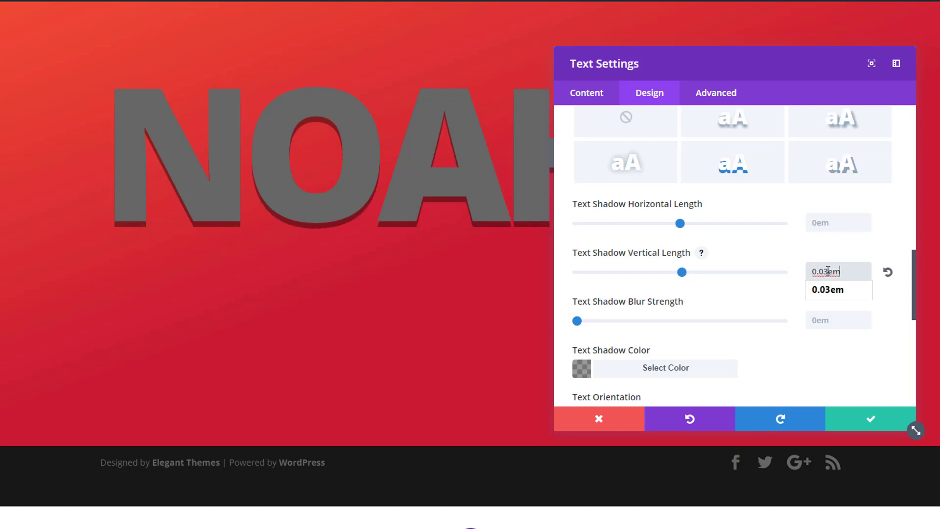
pyautogui.click(831, 321)
pyautogui.write('0.02em')
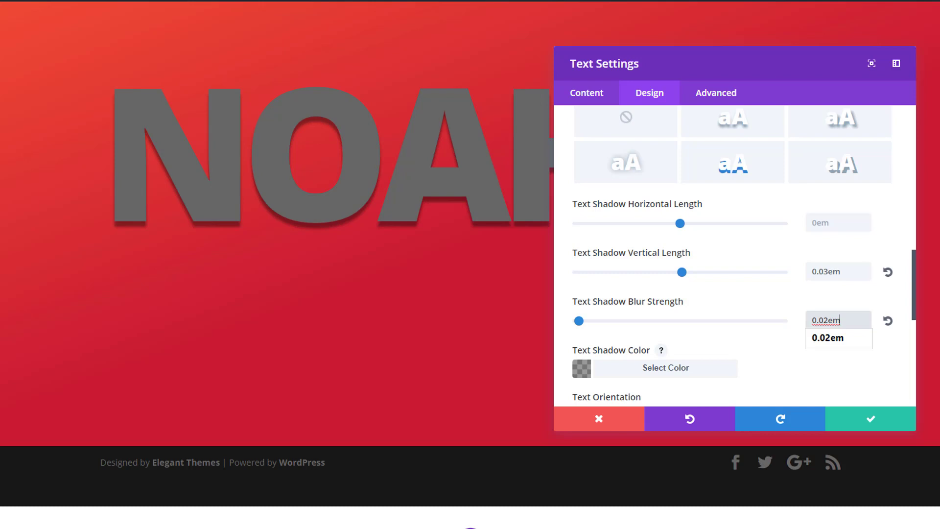
pyautogui.press('Tab')
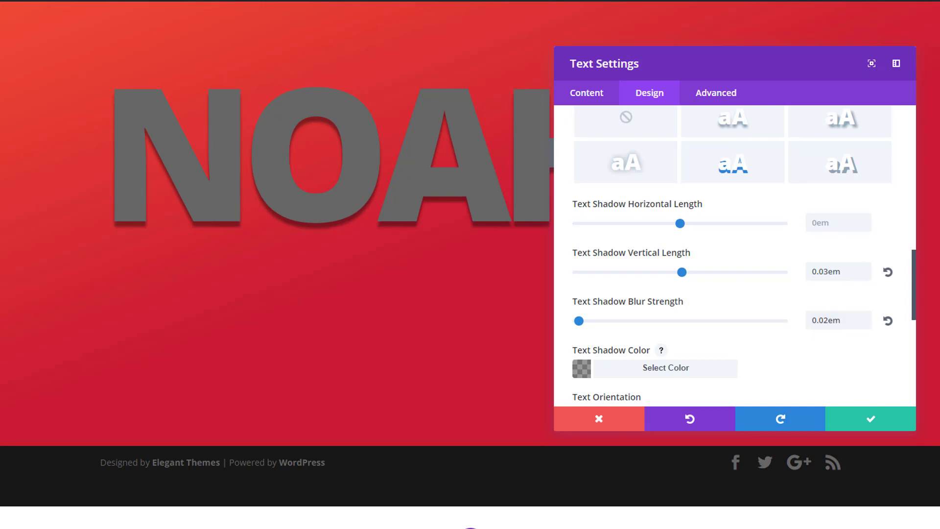
# - Set the text shadow colour to rgba(0,0,0,0.47) and centre the text orientation
pyautogui.click(667, 375)
pyautogui.click(659, 324)
pyautogui.write('rgba(0,0,0,0.47)')
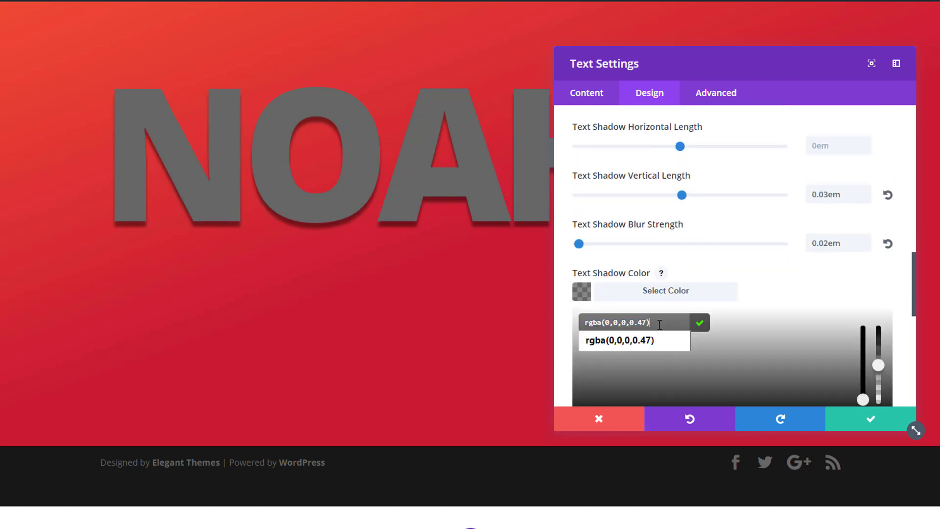
pyautogui.click(788, 291)
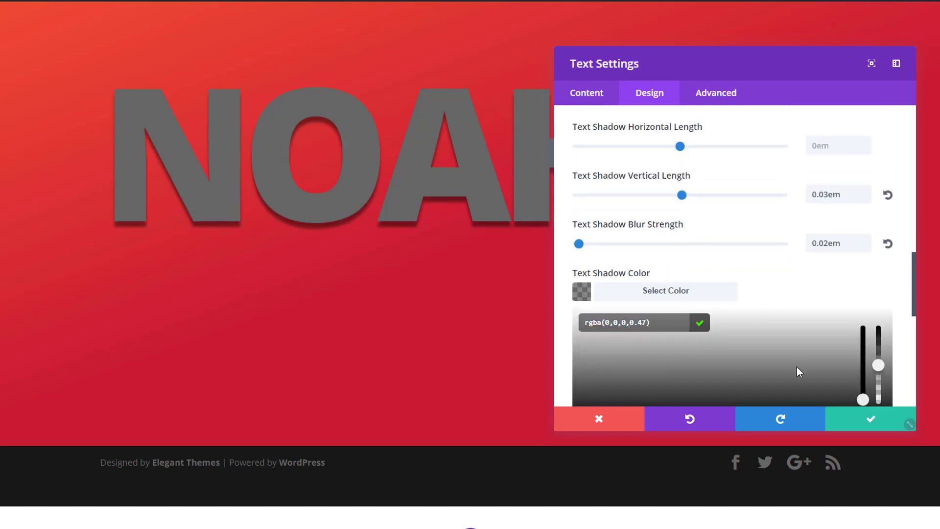
pyautogui.scroll(1, 751, 277)
pyautogui.scroll(-5, 750, 296)
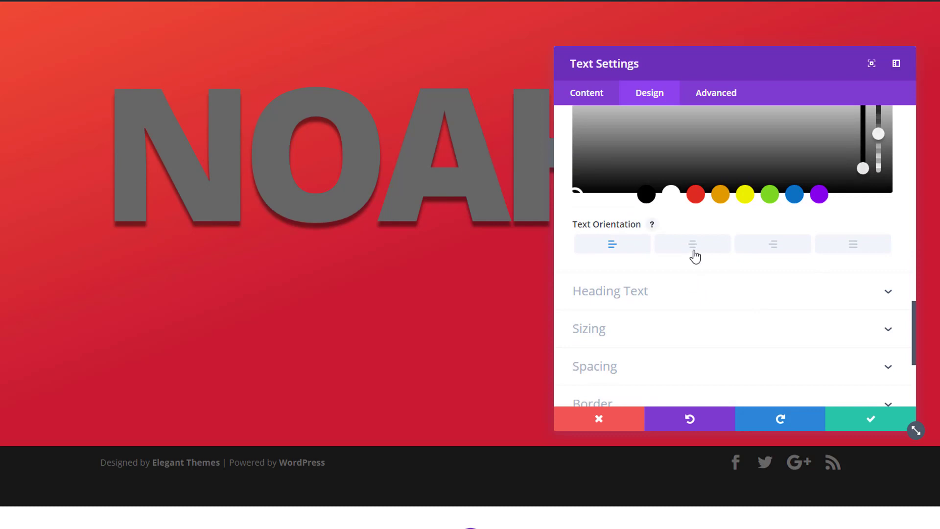
pyautogui.click(693, 249)
# - Copy Color #3 from the blog post, apply #e03933 as the text colour, and save the text module's settings
pyautogui.scroll(8, 693, 254)
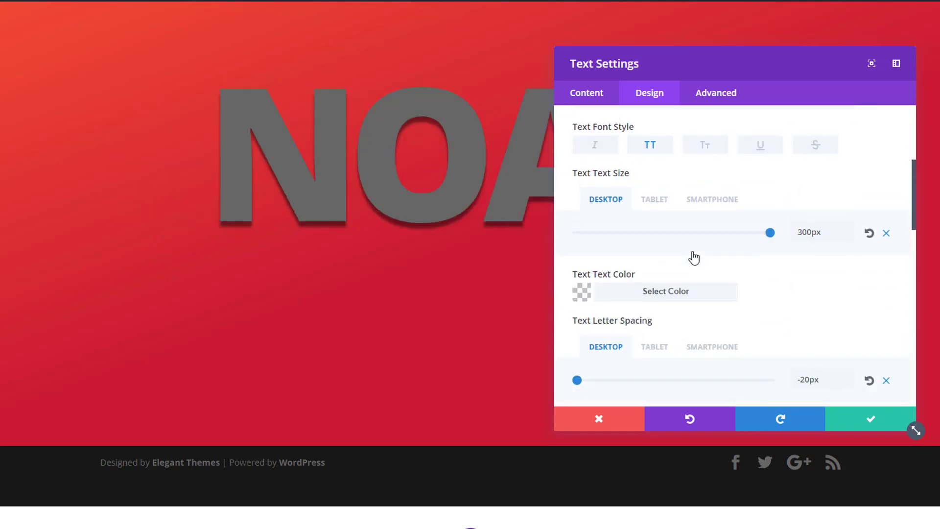
pyautogui.click(664, 292)
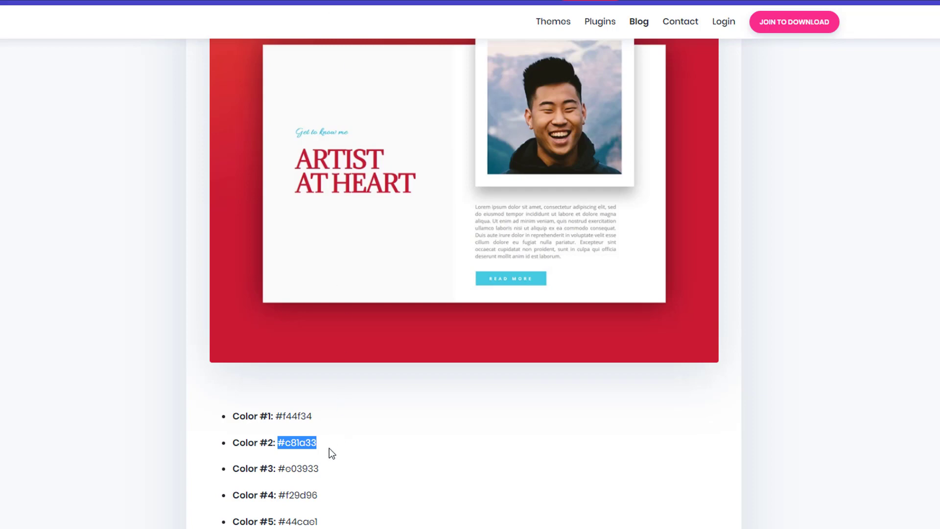
pyautogui.moveTo(322, 468); pyautogui.dragTo(280, 468)
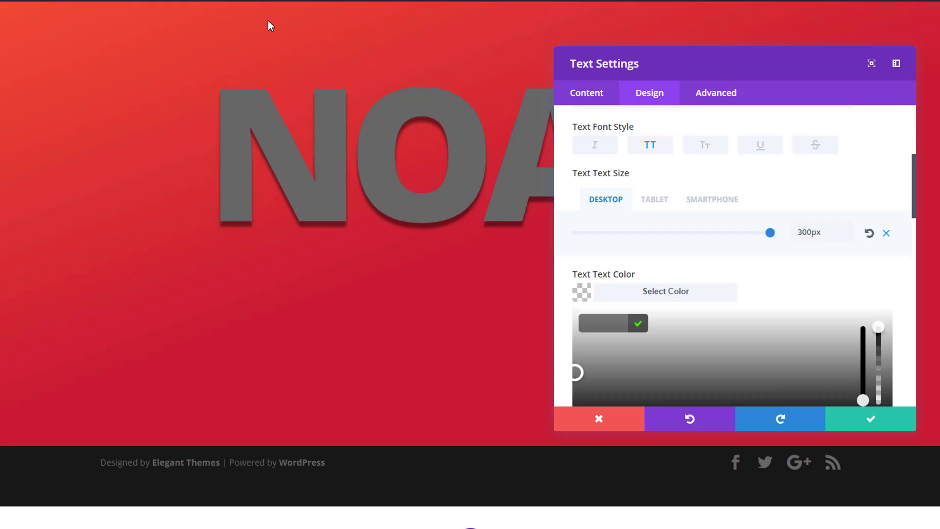
pyautogui.write('#e03933')
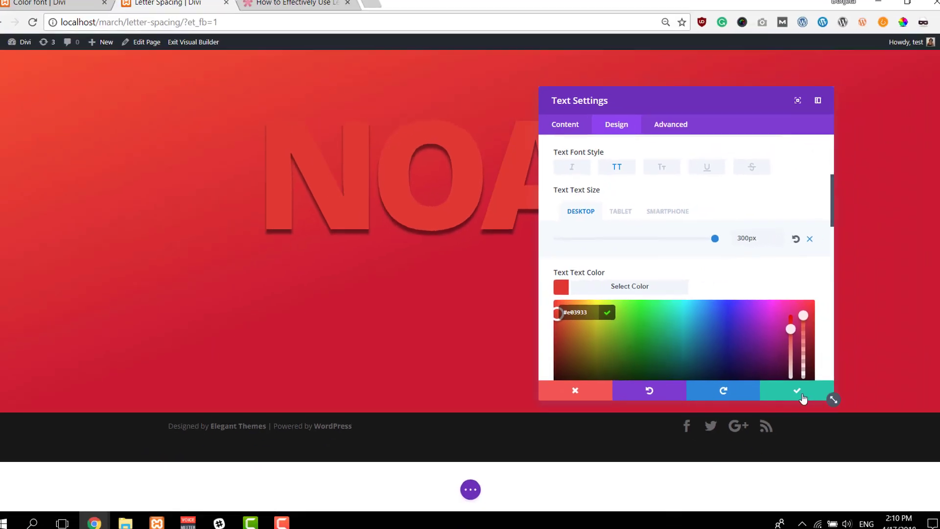
pyautogui.click(870, 419)
# - In wireframe view, add a text module below the existing one and enter the sample name as its content
pyautogui.click(468, 489)
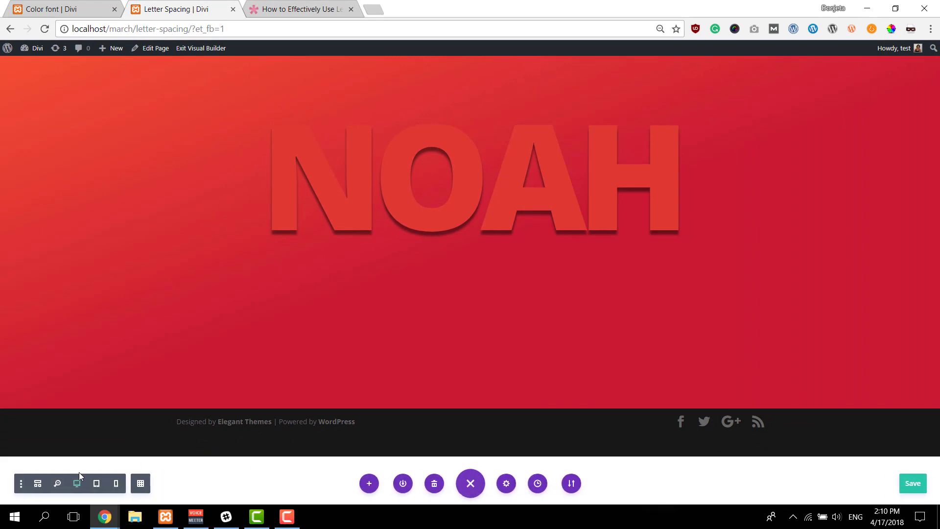
pyautogui.click(37, 484)
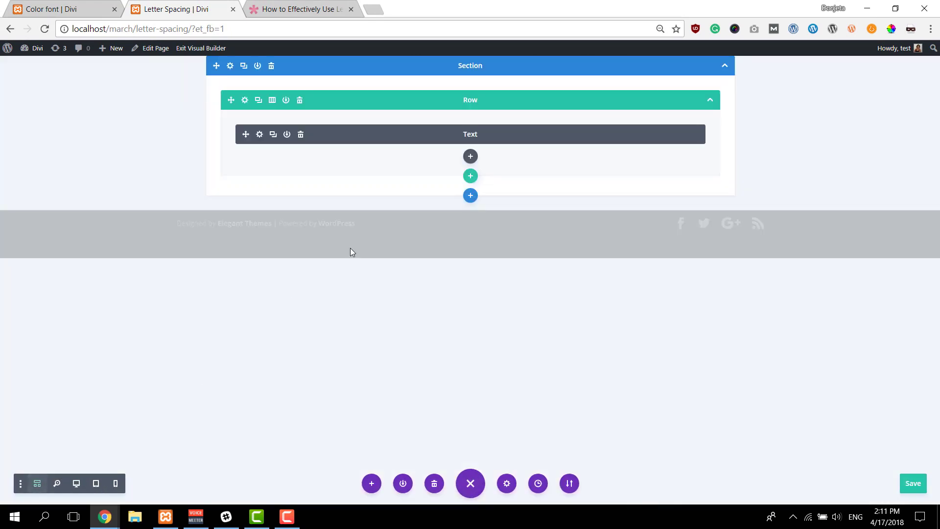
pyautogui.click(470, 154)
pyautogui.write('text')
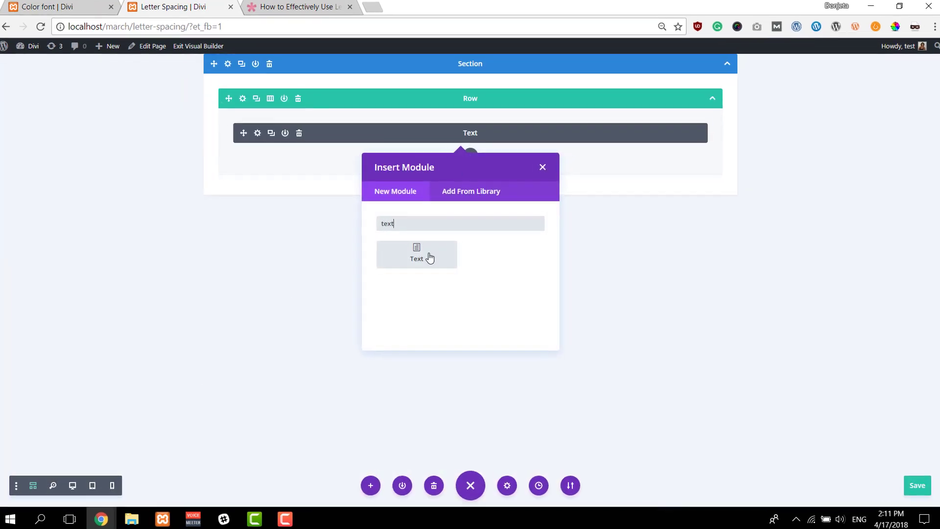
pyautogui.click(426, 256)
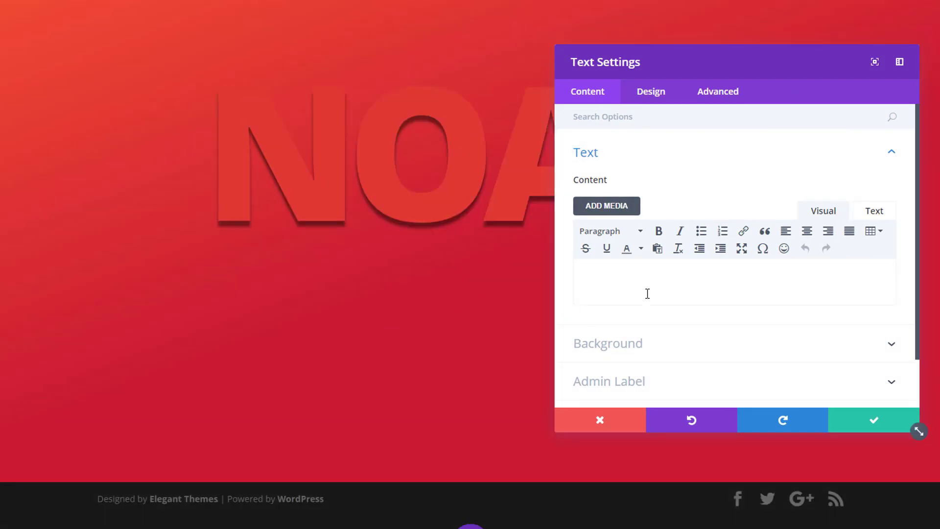
pyautogui.click(661, 296)
pyautogui.write('James')
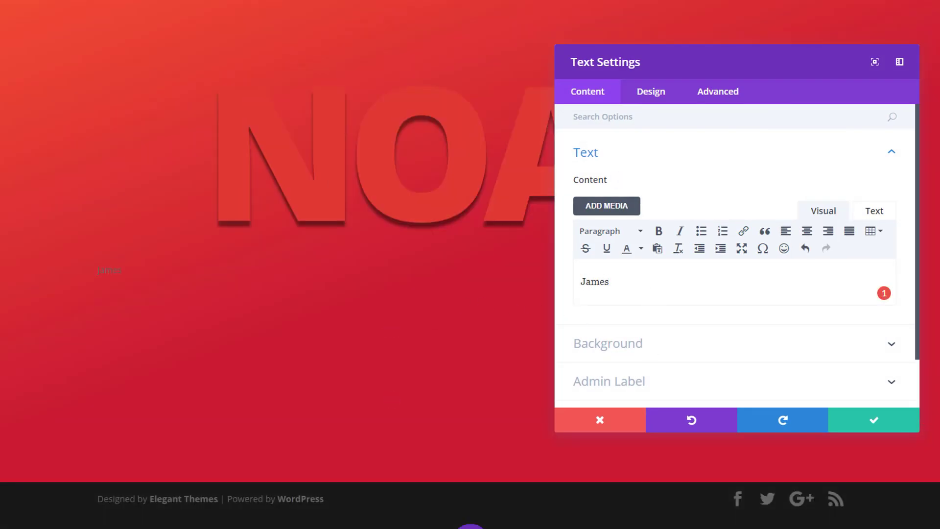
# - Set the new module's text font to Allura
pyautogui.click(644, 97)
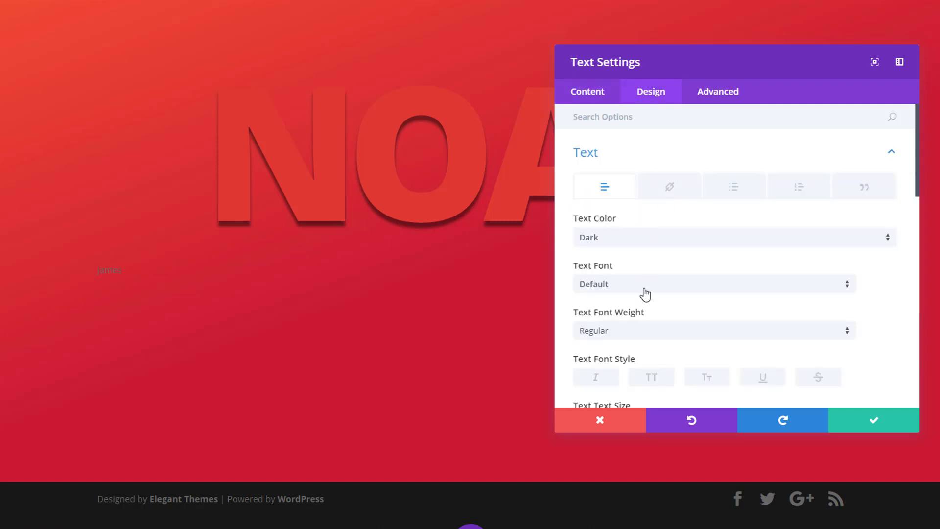
pyautogui.click(644, 288)
pyautogui.write('allur')
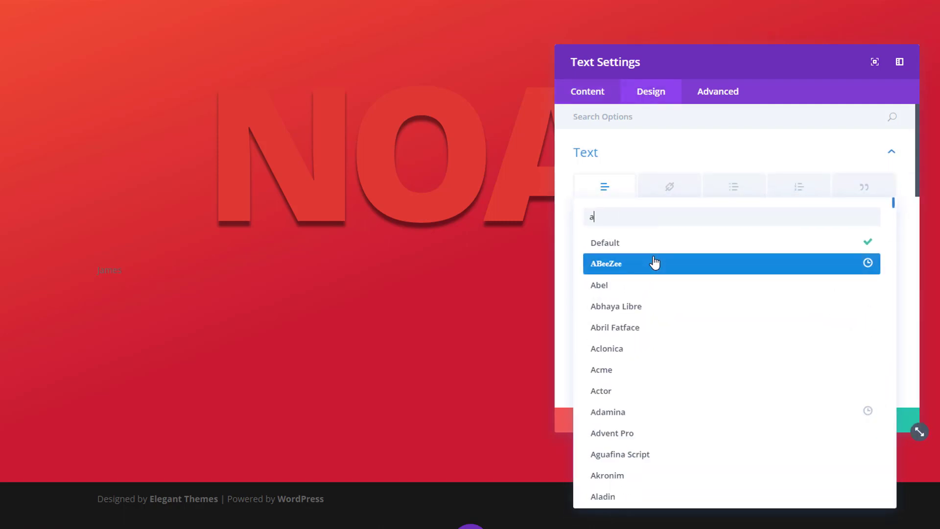
pyautogui.click(663, 253)
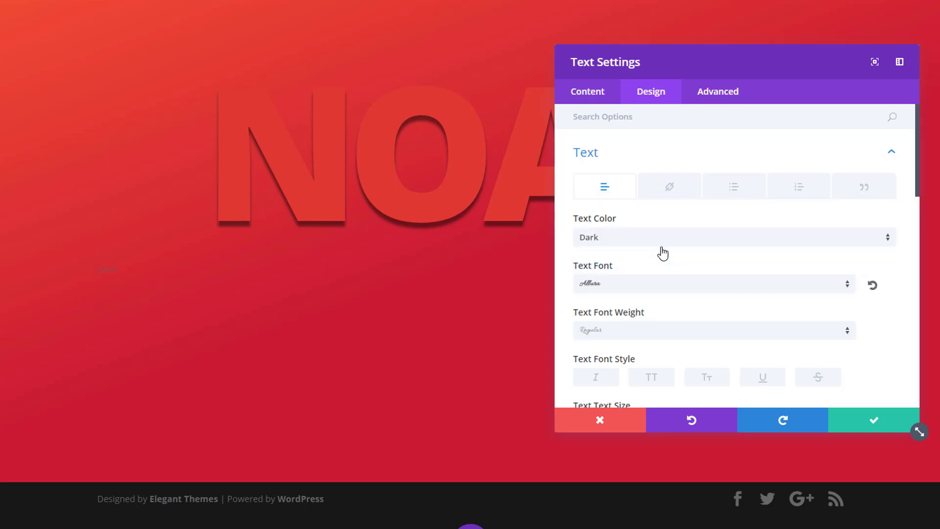
# - Enable responsive values for the script text's size and set the desktop size to 88px
pyautogui.scroll(-3, 788, 336)
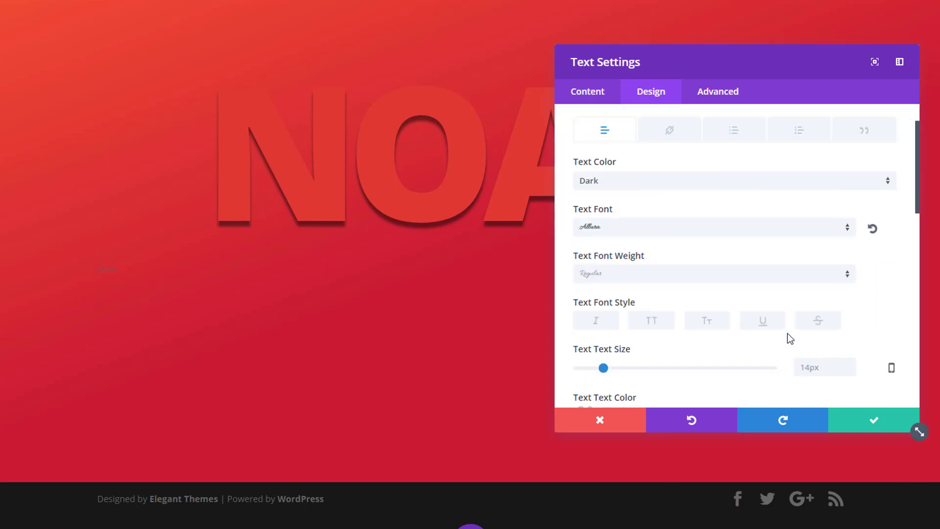
pyautogui.click(891, 272)
pyautogui.click(829, 305)
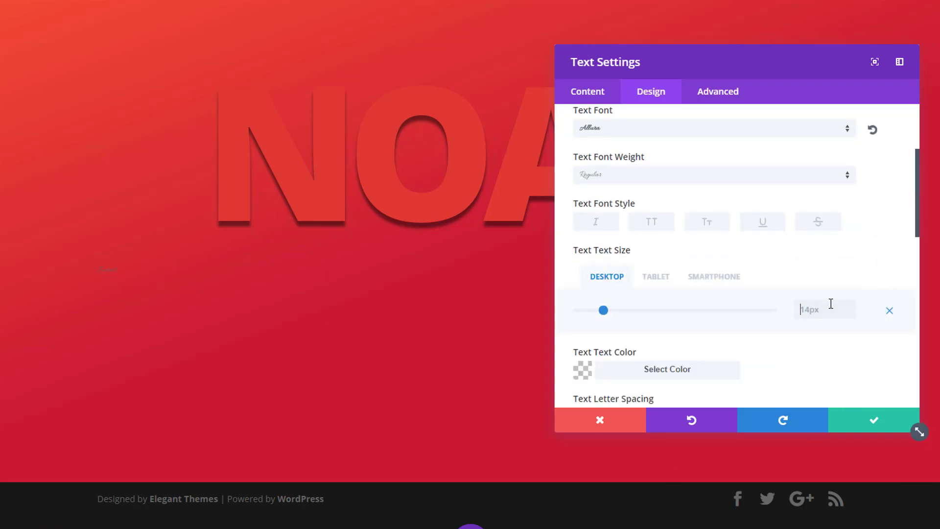
pyautogui.write('88')
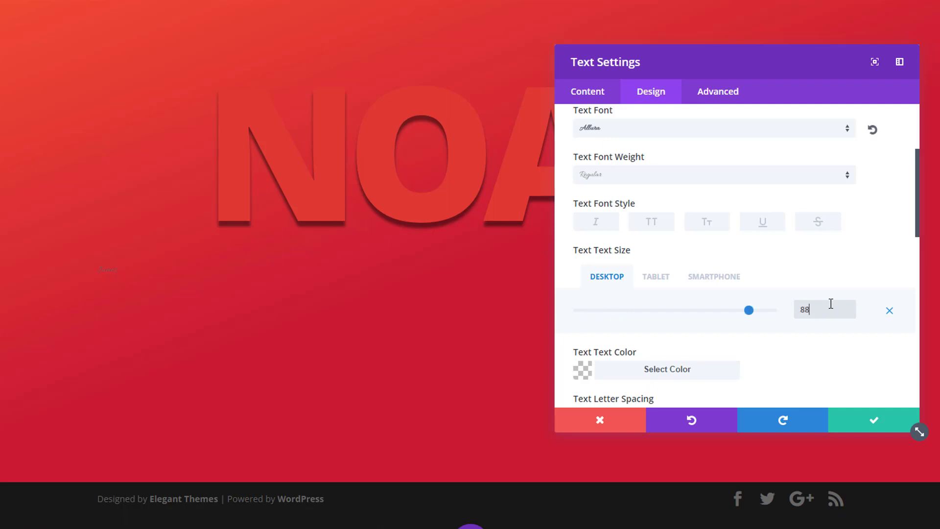
# - Set the script text's size to 78px for tablet and 39px for smartphone, and return to the desktop view
pyautogui.click(656, 276)
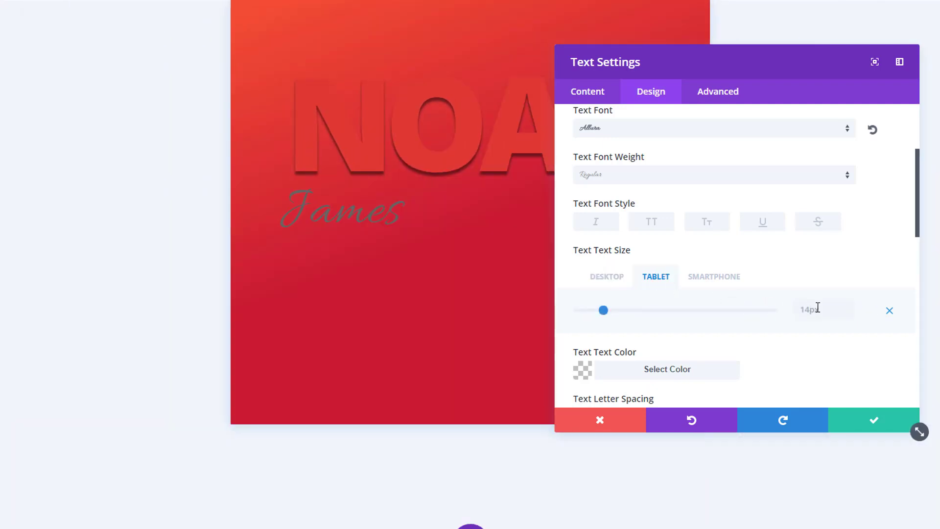
pyautogui.click(817, 307)
pyautogui.write('78')
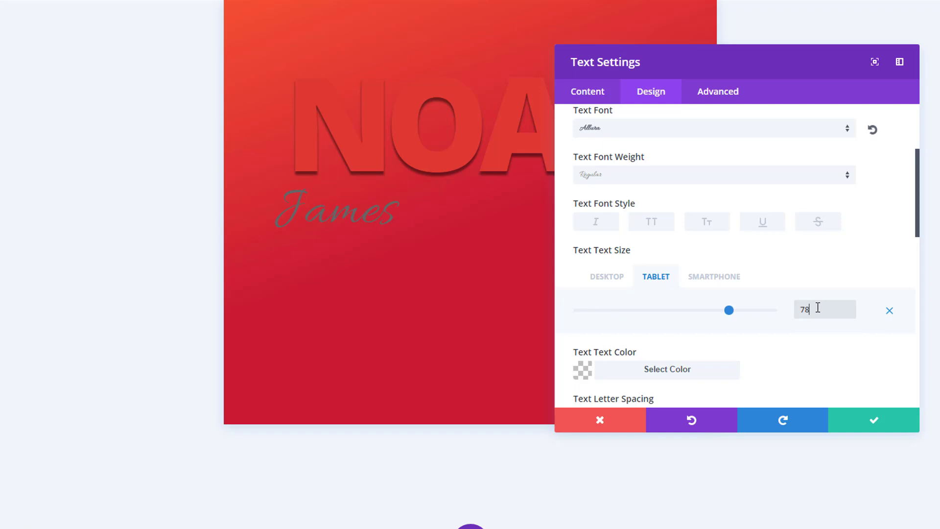
pyautogui.click(710, 278)
pyautogui.click(816, 308)
pyautogui.write('39')
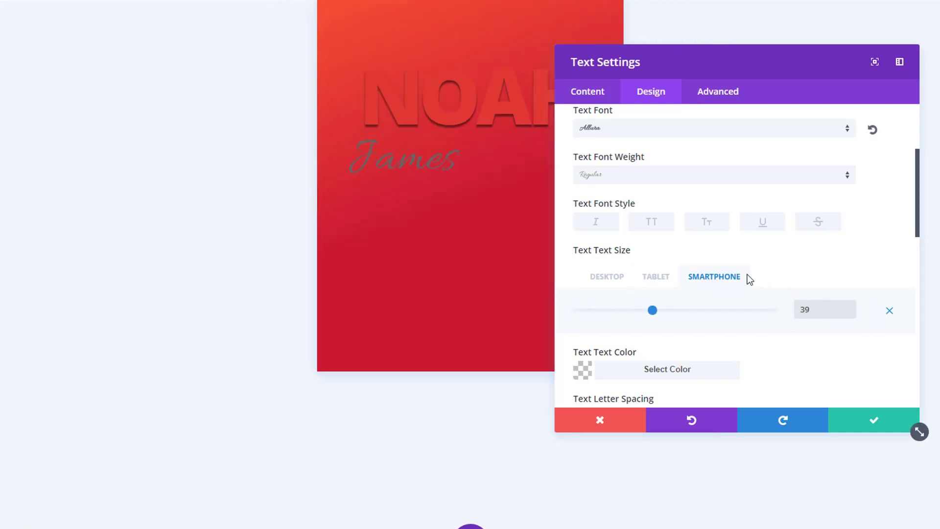
pyautogui.click(594, 279)
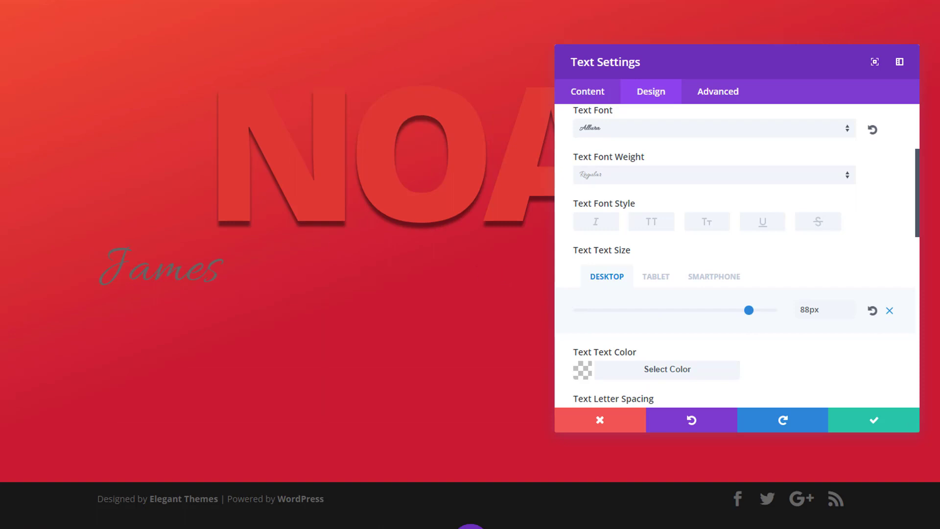
# - Set the script text's colour to the translucent white rgba(255,255,255,0.86)
pyautogui.scroll(-2, 715, 395)
pyautogui.click(709, 294)
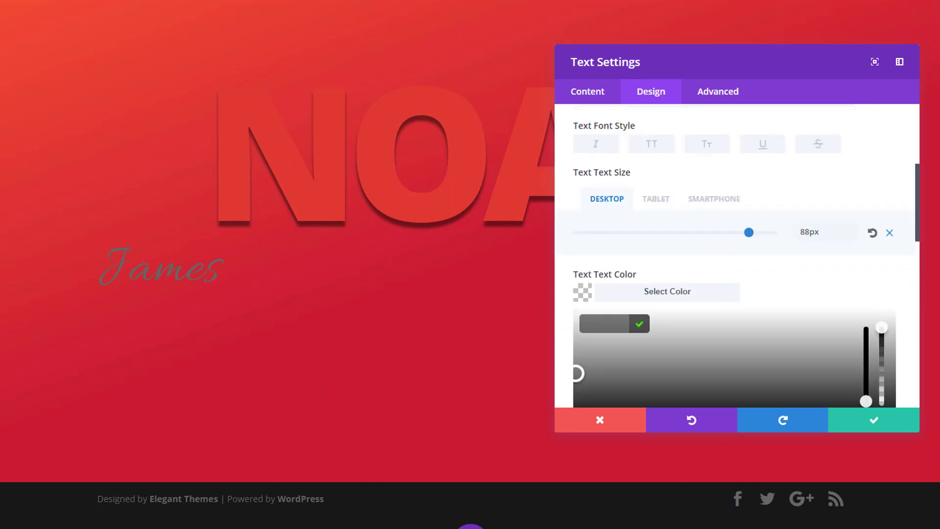
pyautogui.write('rgba(255,255,255,0.86)')
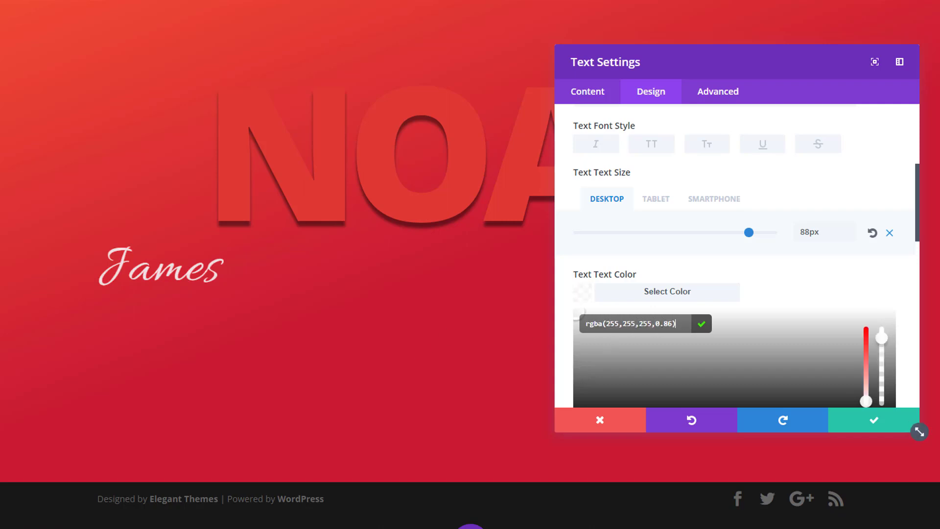
# - Set the script text's line height to 1em and centre its orientation
pyautogui.scroll(-6, 780, 307)
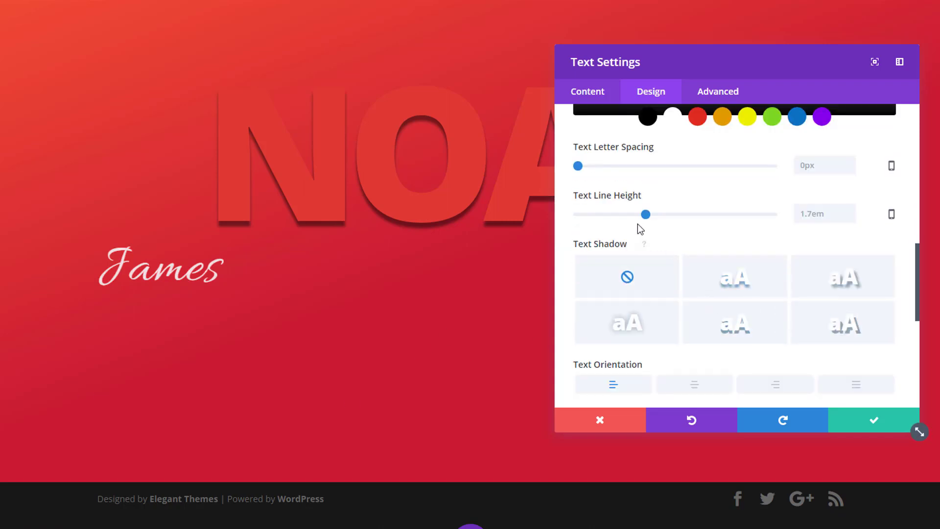
pyautogui.moveTo(645, 214); pyautogui.dragTo(559, 213)
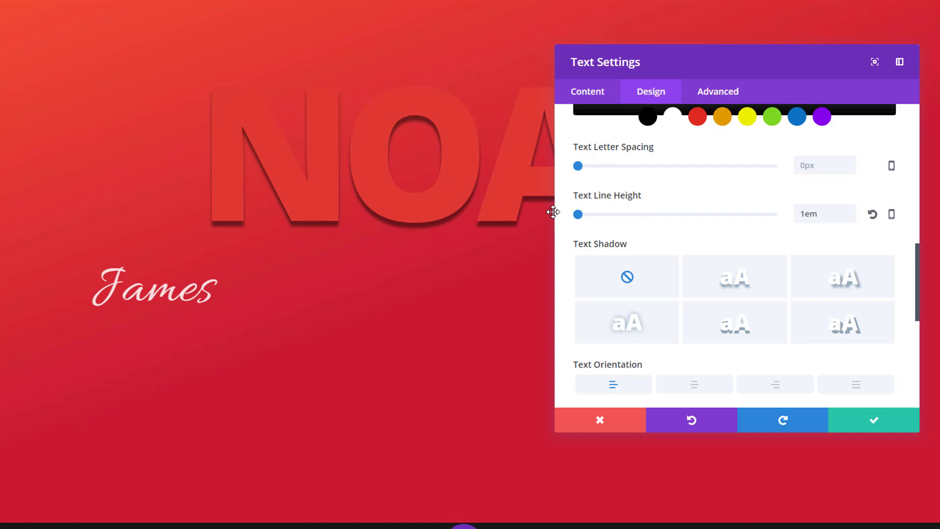
pyautogui.click(719, 392)
# - Enable responsive values for the script text's custom margin and set the desktop top margin to -200px
pyautogui.scroll(-3, 719, 392)
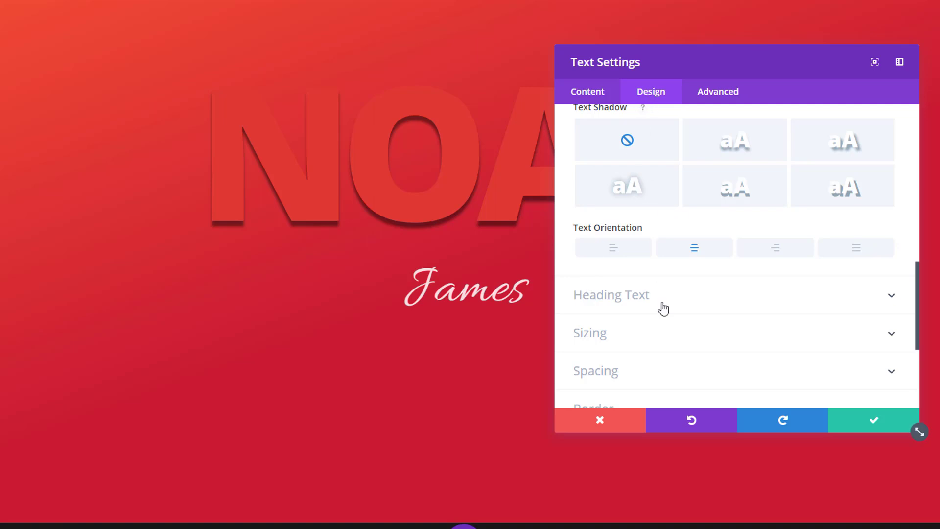
pyautogui.click(643, 368)
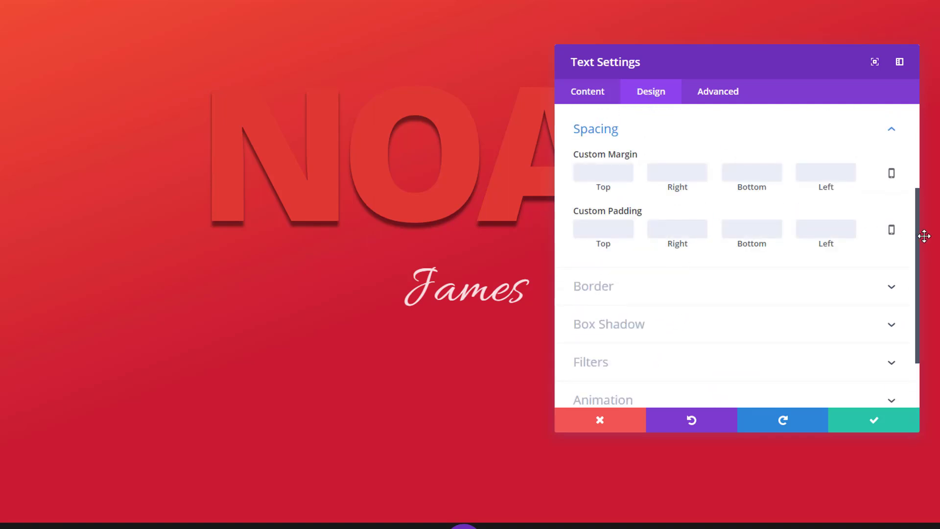
pyautogui.click(891, 177)
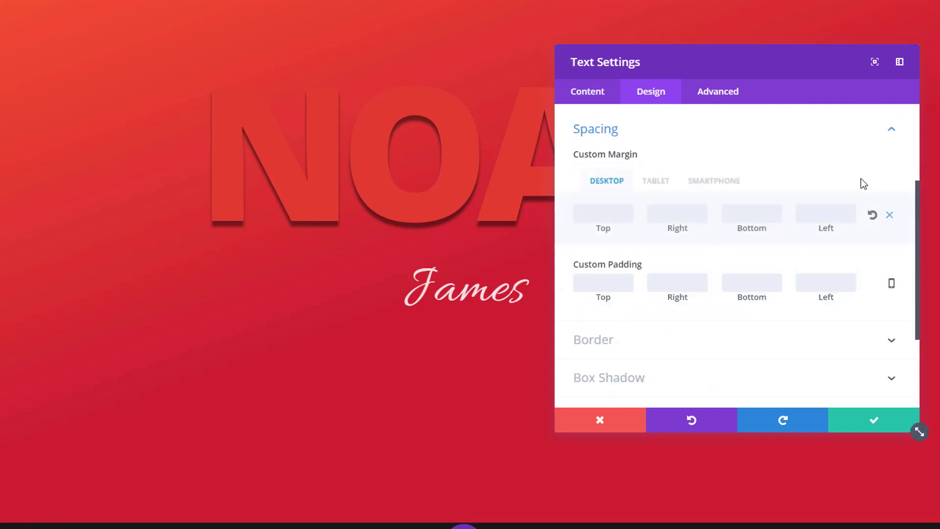
pyautogui.write('-200')
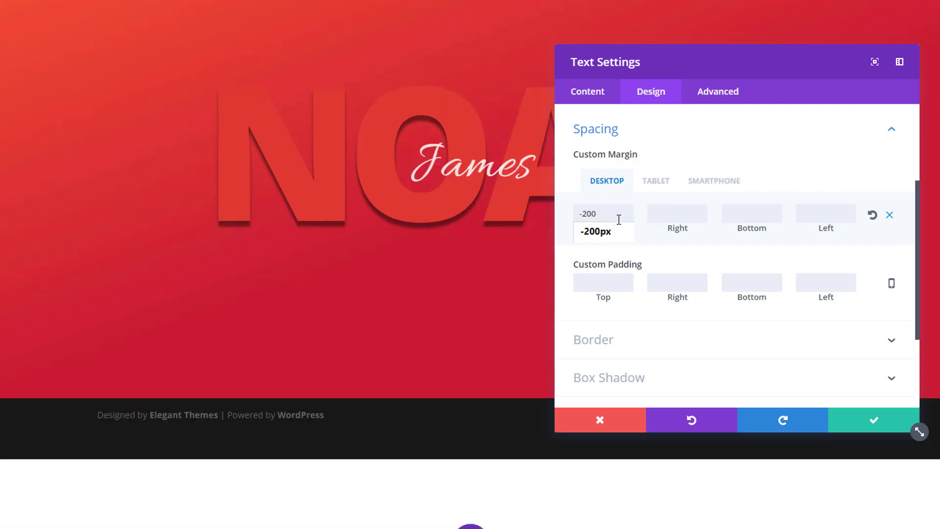
# - Set the script text's top margin to -150px for tablet and -100px for smartphone
pyautogui.click(655, 181)
pyautogui.click(612, 214)
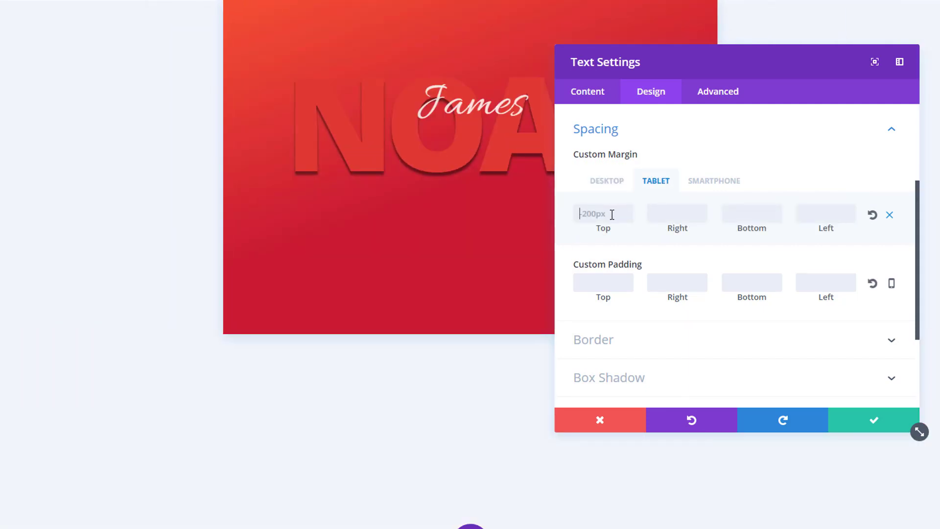
pyautogui.write('-150')
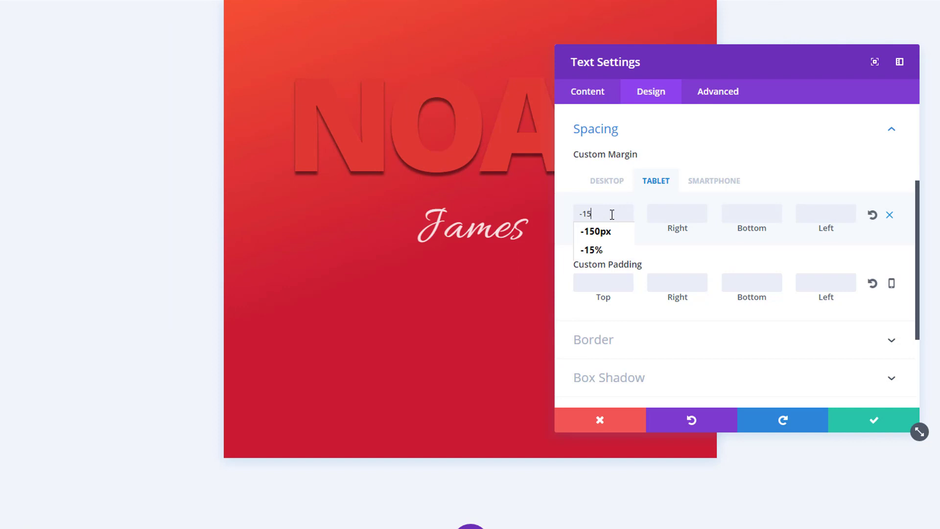
pyautogui.click(736, 182)
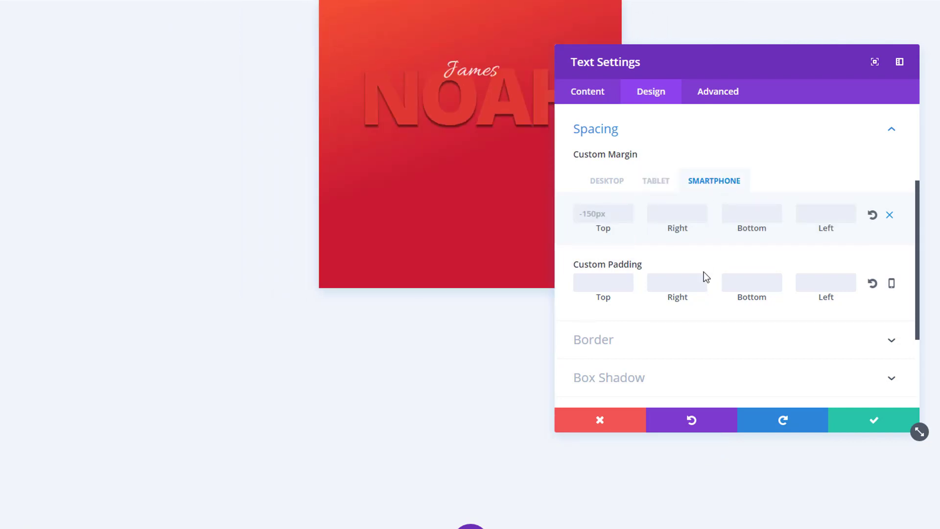
pyautogui.click(617, 215)
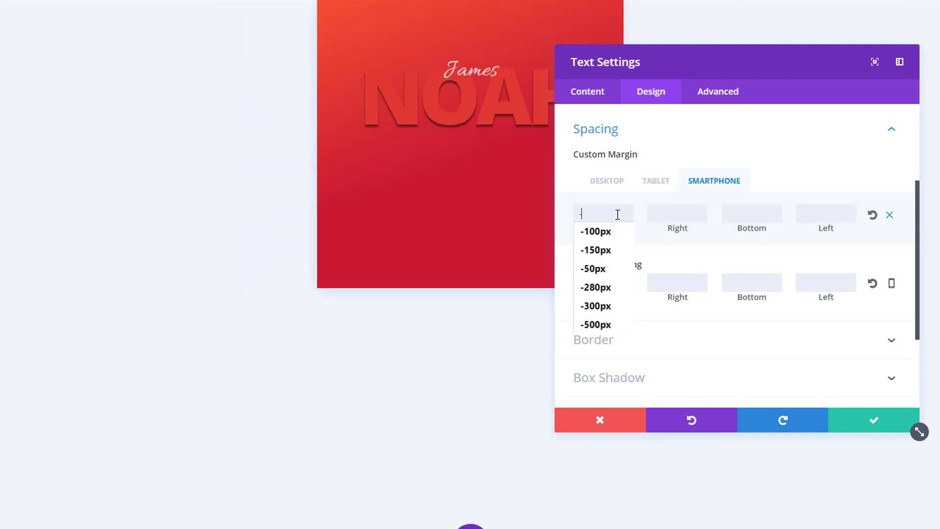
pyautogui.write('-100')
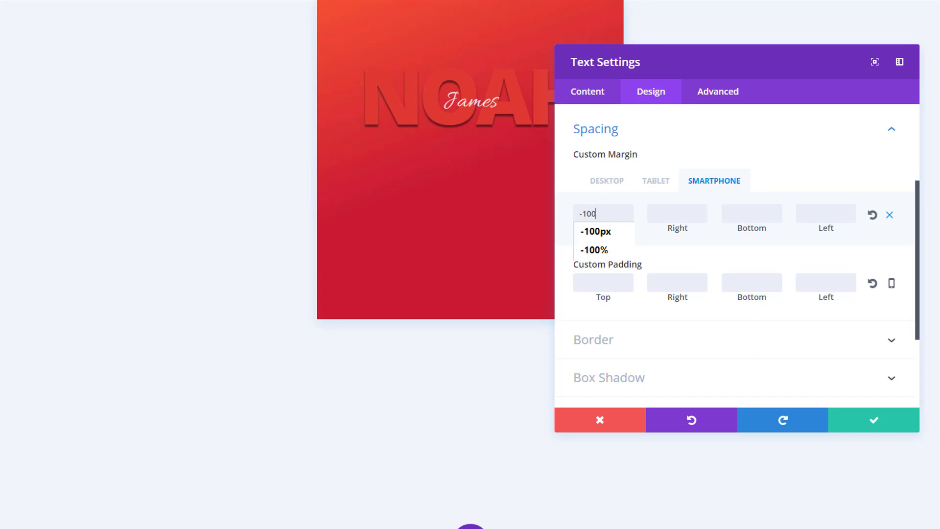
# - Save the script text's settings, then insert a new text module beneath it in the same row using the wireframe view
pyautogui.click(867, 424)
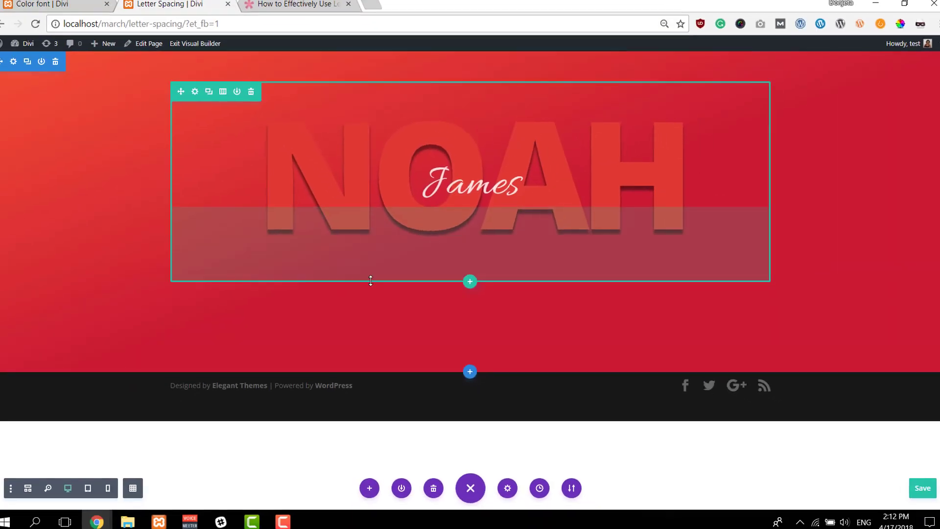
pyautogui.click(39, 483)
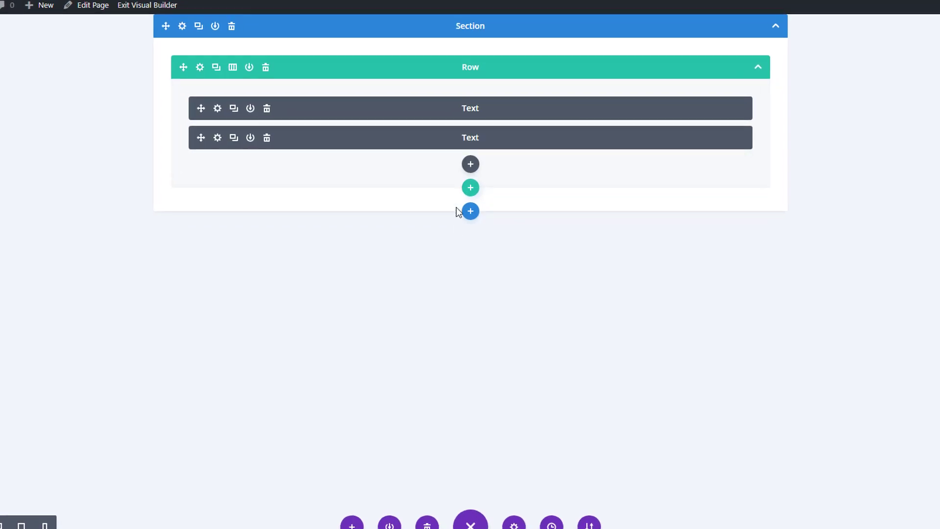
pyautogui.click(470, 162)
pyautogui.write('text')
pyautogui.click(417, 281)
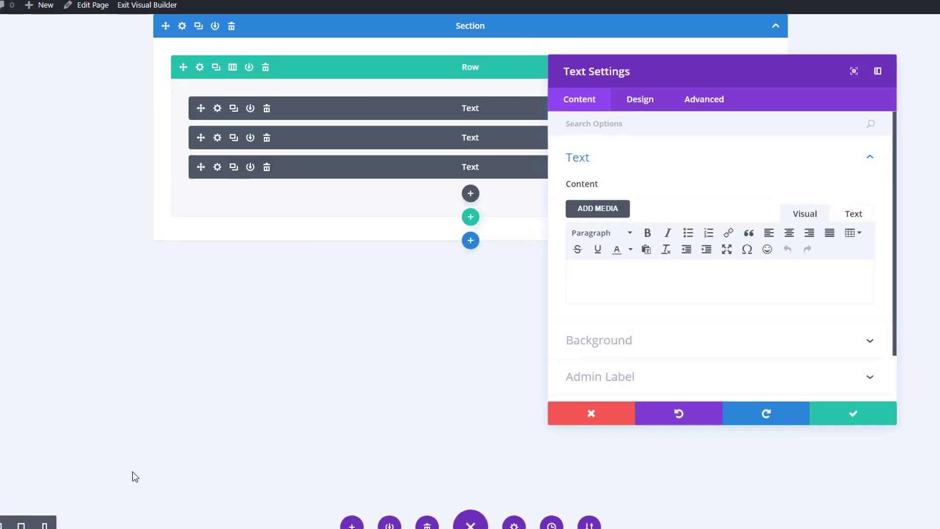
# - Back in the desktop view, enter "abstract web designer" as the new module's content and set its font style to all capitals
pyautogui.click(21, 524)
pyautogui.click(657, 271)
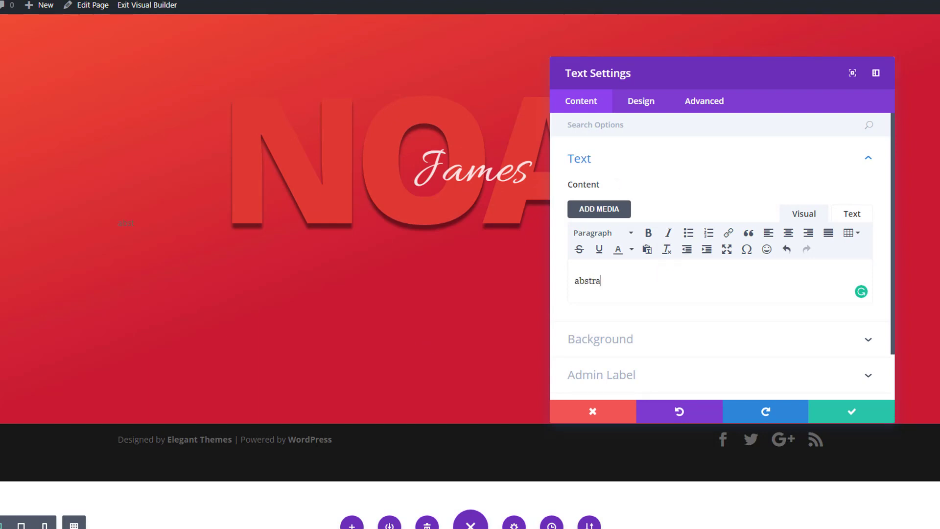
pyautogui.write('abstract web designer')
pyautogui.click(642, 103)
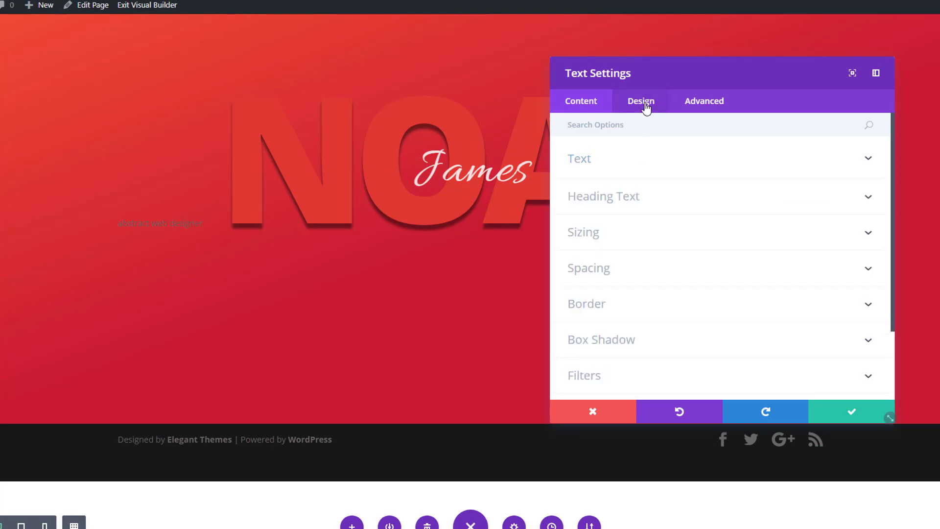
pyautogui.click(644, 163)
pyautogui.click(642, 372)
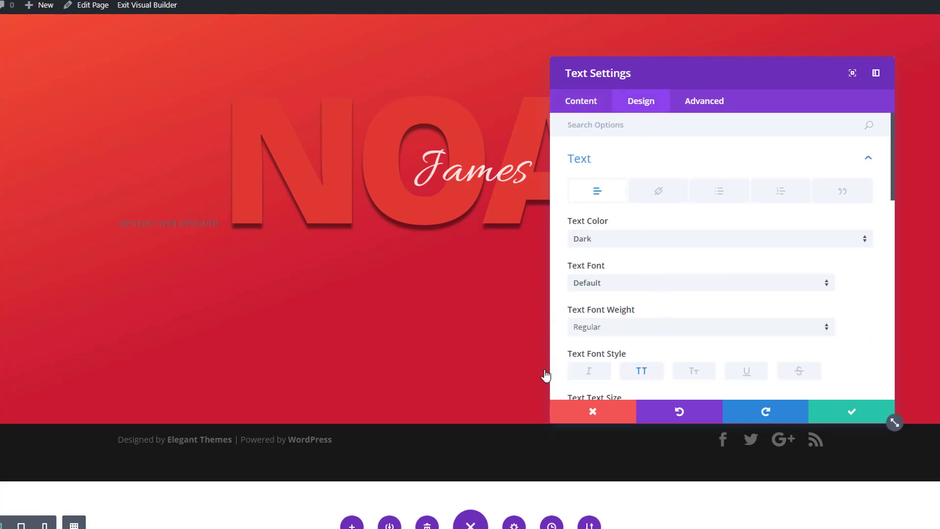
# - Enable responsive values for the subtitle's text size and set 17px for desktop and 16px for tablet
pyautogui.scroll(-3, 684, 296)
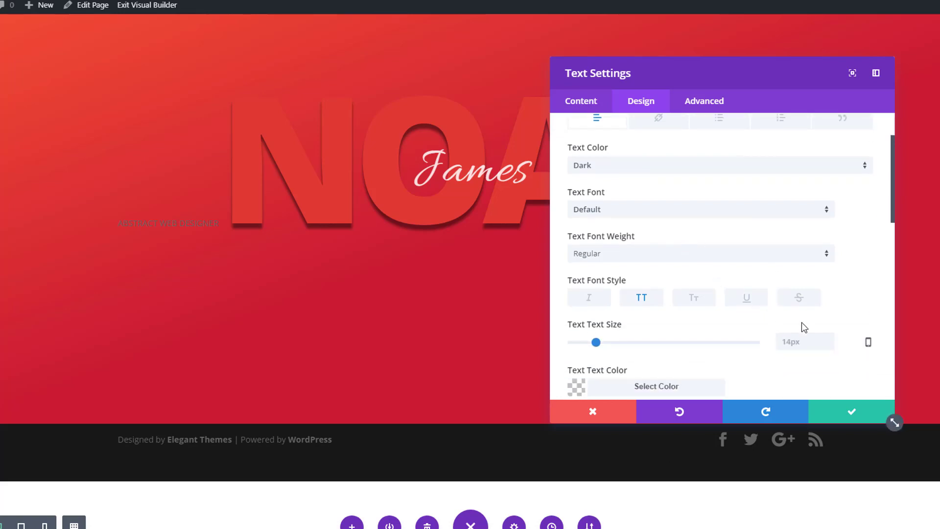
pyautogui.click(868, 270)
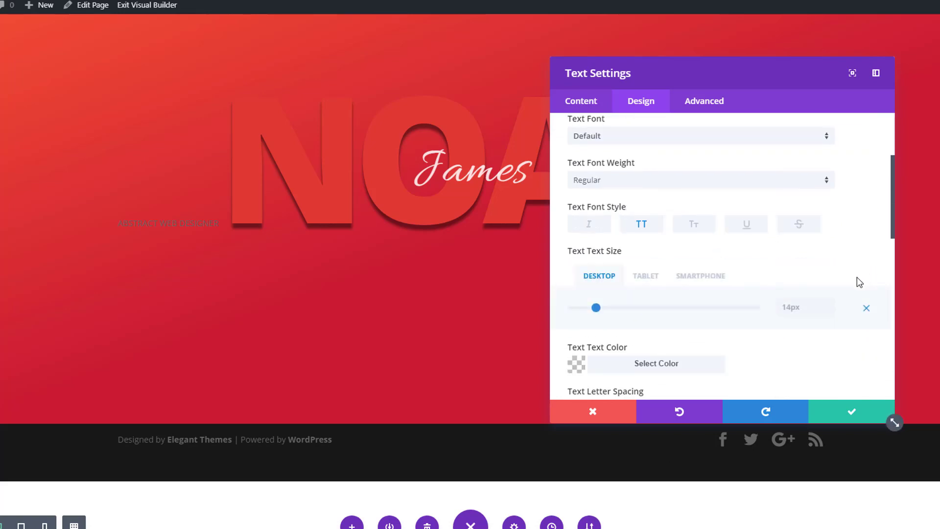
pyautogui.click(805, 307)
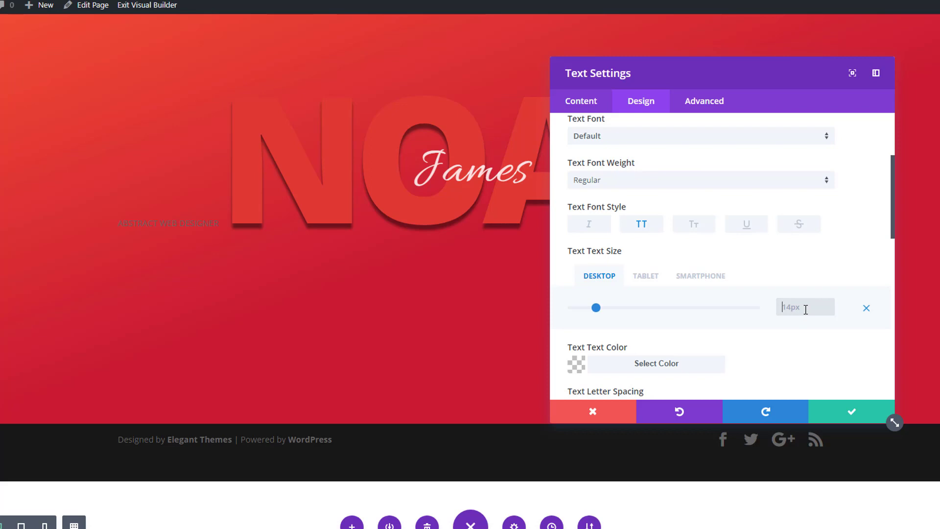
pyautogui.click(656, 277)
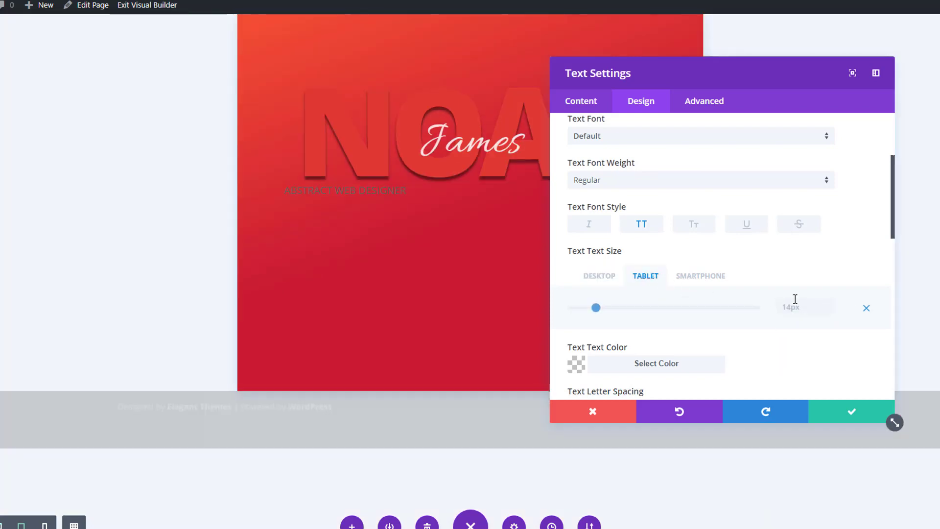
pyautogui.click(806, 299)
pyautogui.write('16')
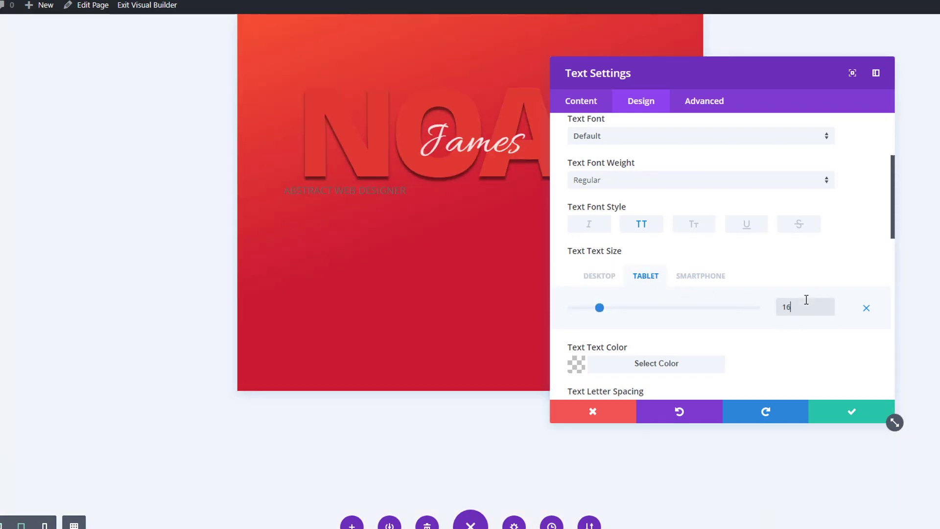
pyautogui.click(696, 272)
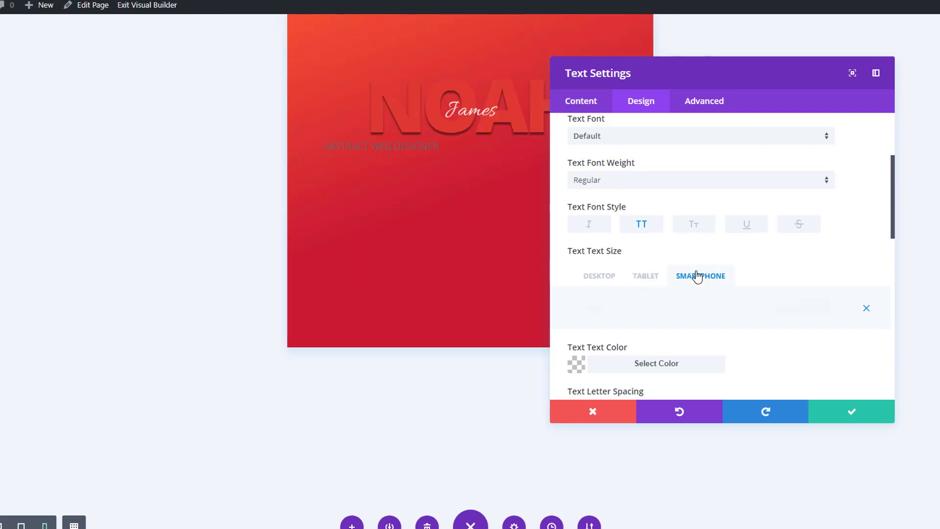
pyautogui.click(595, 279)
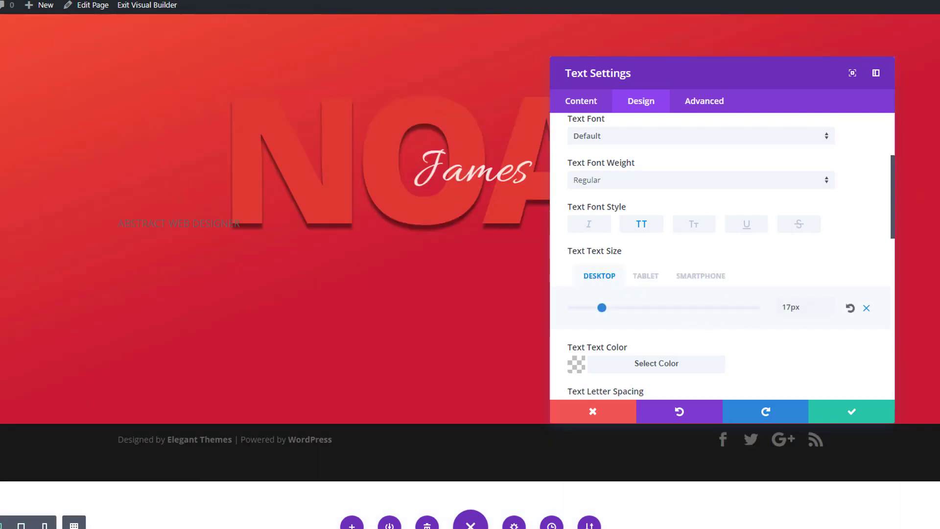
# - Enable responsive values for the subtitle's letter spacing and set the desktop value to 22px
pyautogui.scroll(-2, 635, 332)
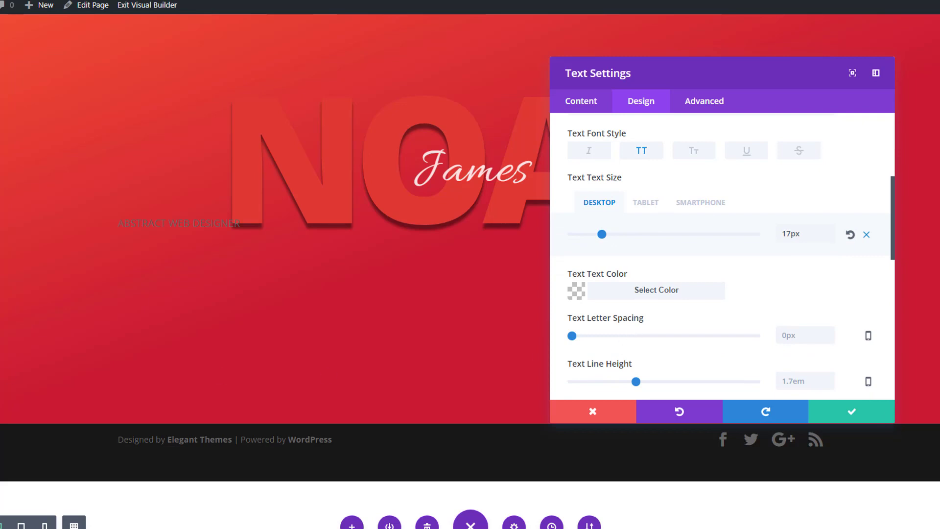
pyautogui.click(867, 335)
pyautogui.click(802, 375)
pyautogui.write('22px')
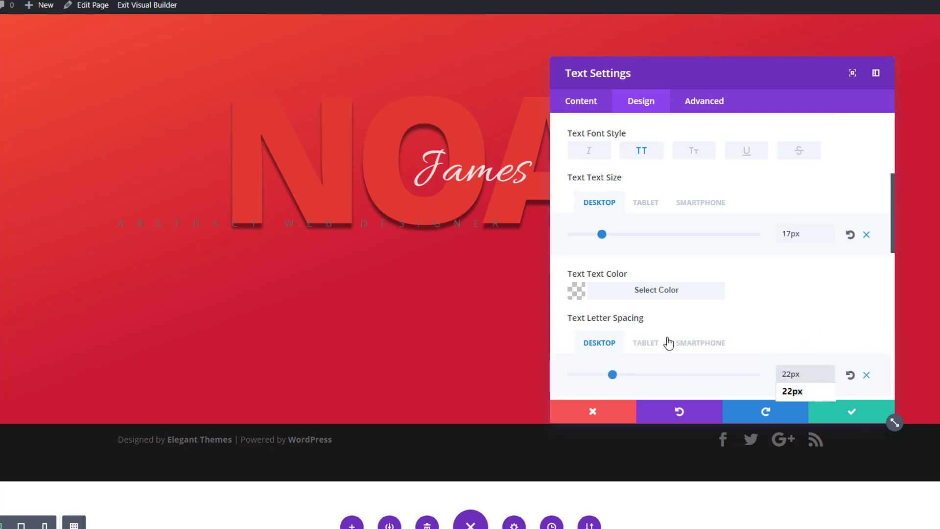
# - Give the subtitle its own tablet letter spacing and set the smartphone letter spacing to 8px
pyautogui.click(670, 343)
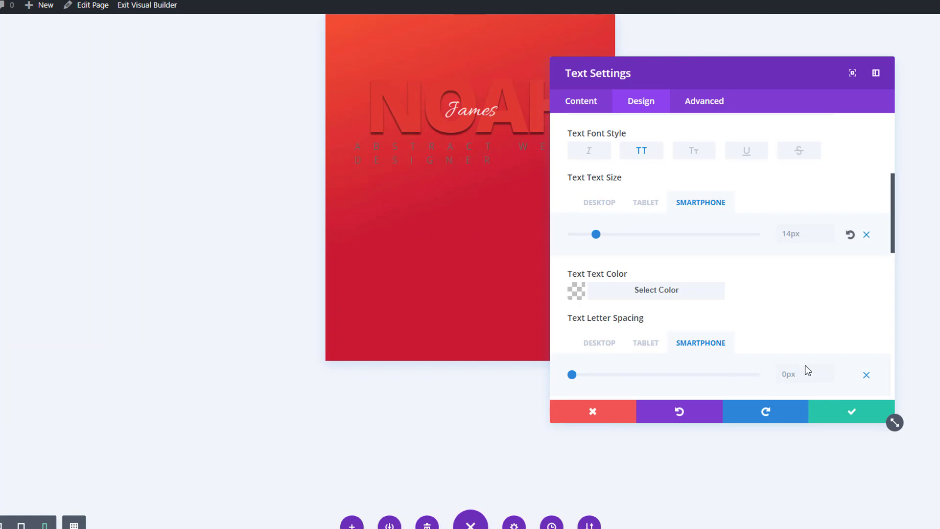
pyautogui.click(646, 345)
pyautogui.click(783, 373)
pyautogui.write('4')
pyautogui.click(705, 345)
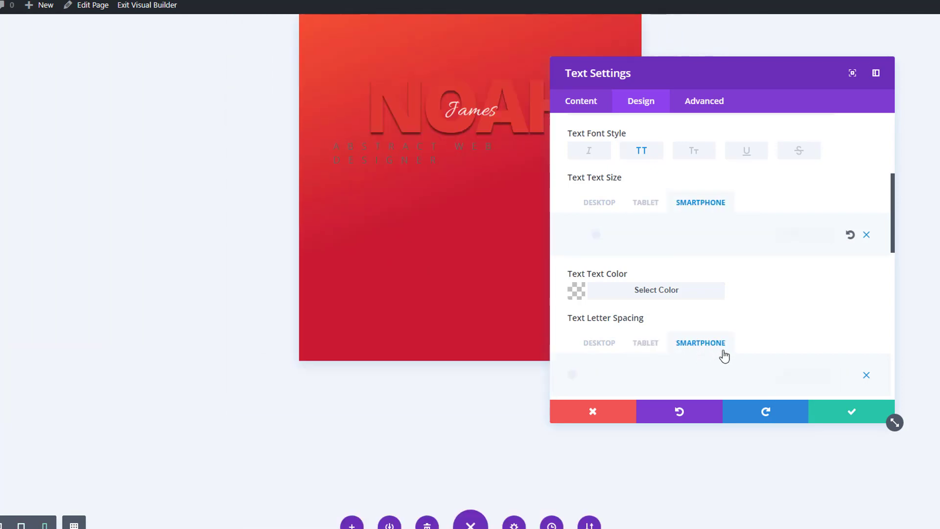
pyautogui.click(793, 374)
pyautogui.write('8px')
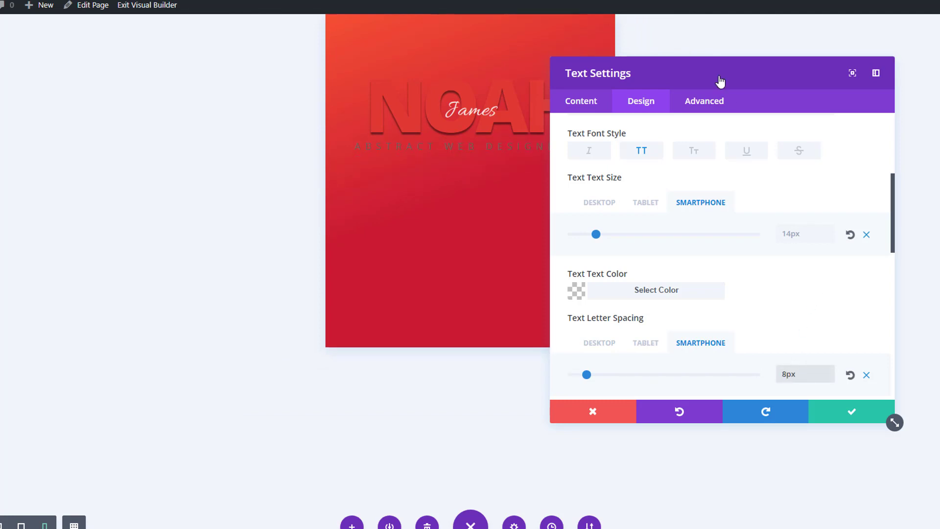
# - Centre the subtitle's orientation and set its desktop text colour to #f29d96, copied from Color #4 in the blog article
pyautogui.moveTo(713, 71); pyautogui.dragTo(755, 63)
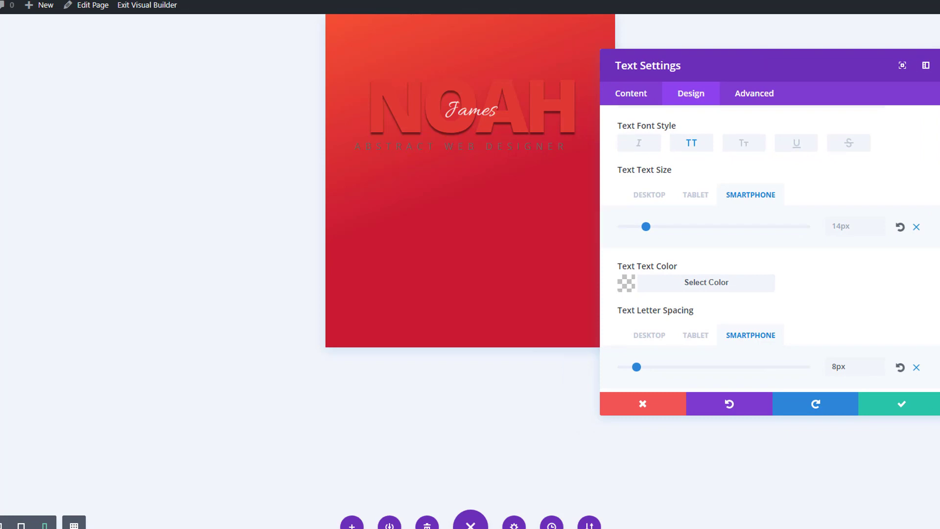
pyautogui.scroll(-5, 798, 305)
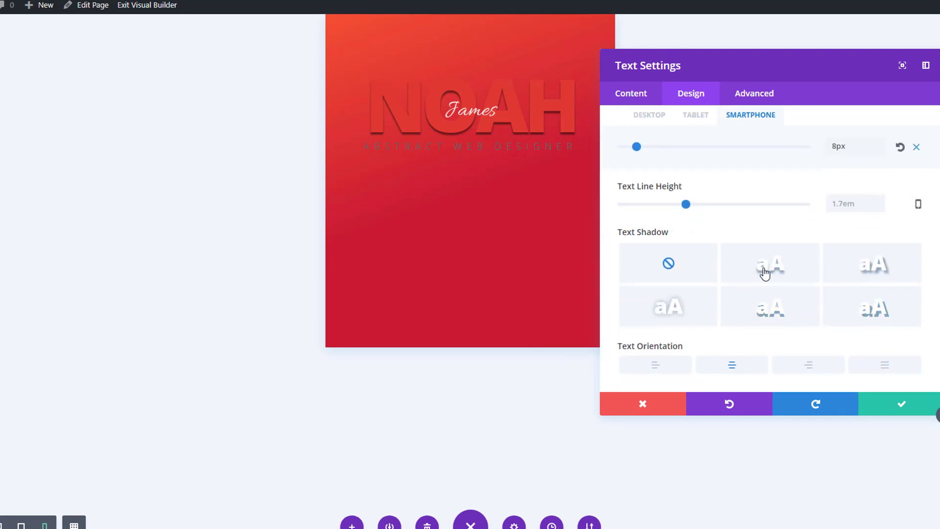
pyautogui.scroll(3, 760, 275)
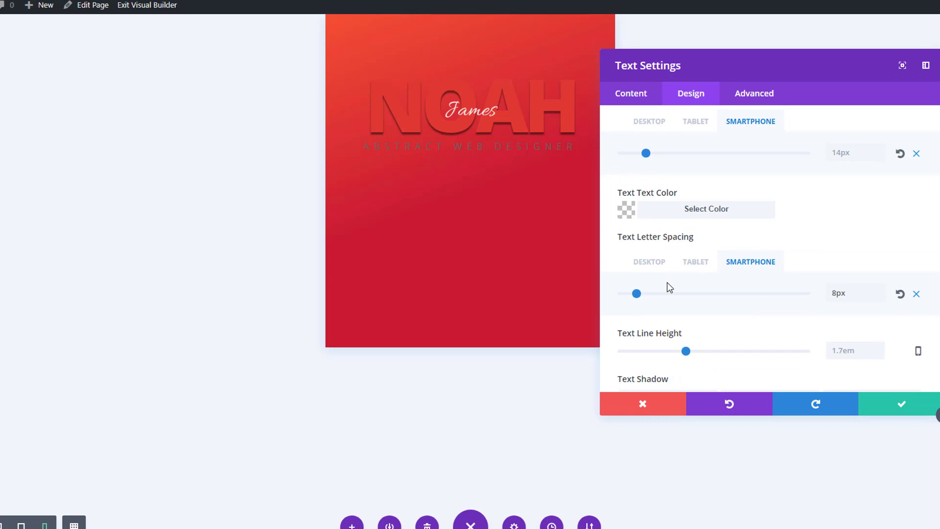
pyautogui.click(656, 263)
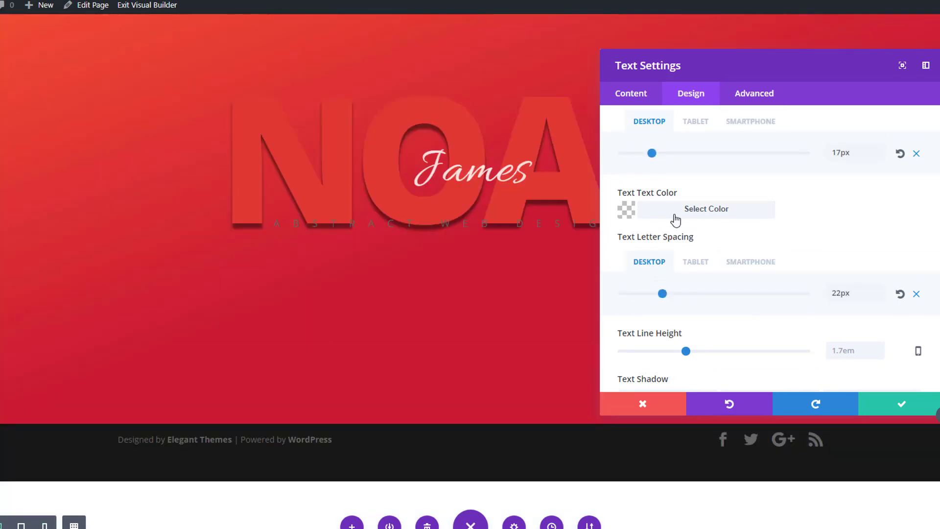
pyautogui.click(676, 216)
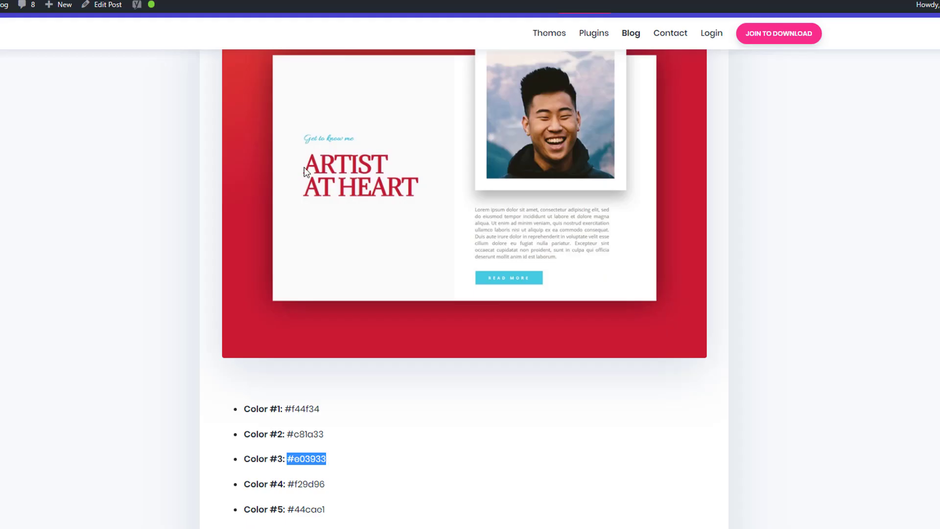
pyautogui.click(338, 490)
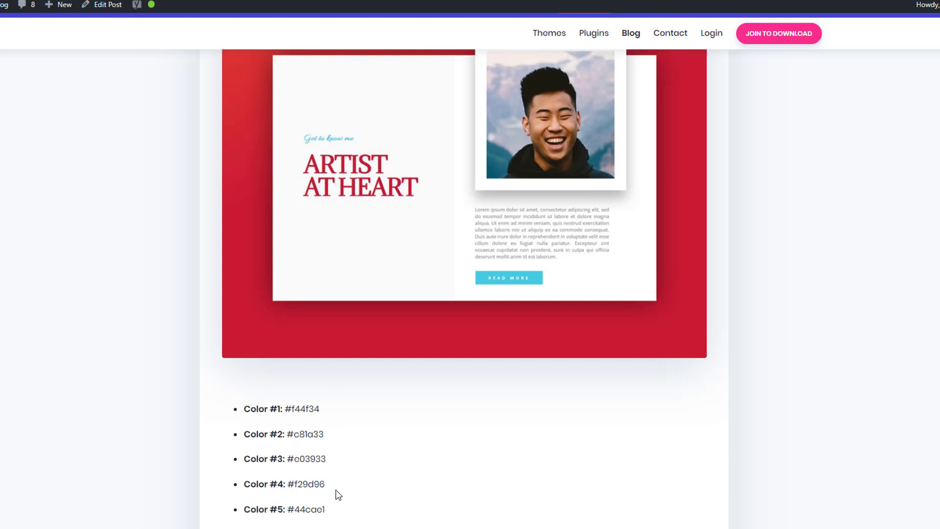
pyautogui.moveTo(299, 483); pyautogui.dragTo(291, 483)
pyautogui.hotkey('ctrl', 'c')
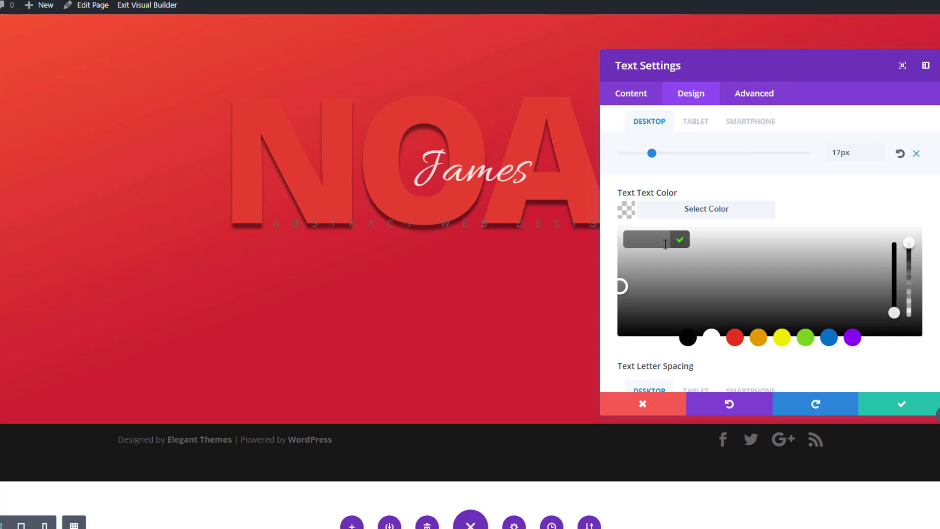
pyautogui.click(665, 239)
pyautogui.hotkey('ctrl', 'v')
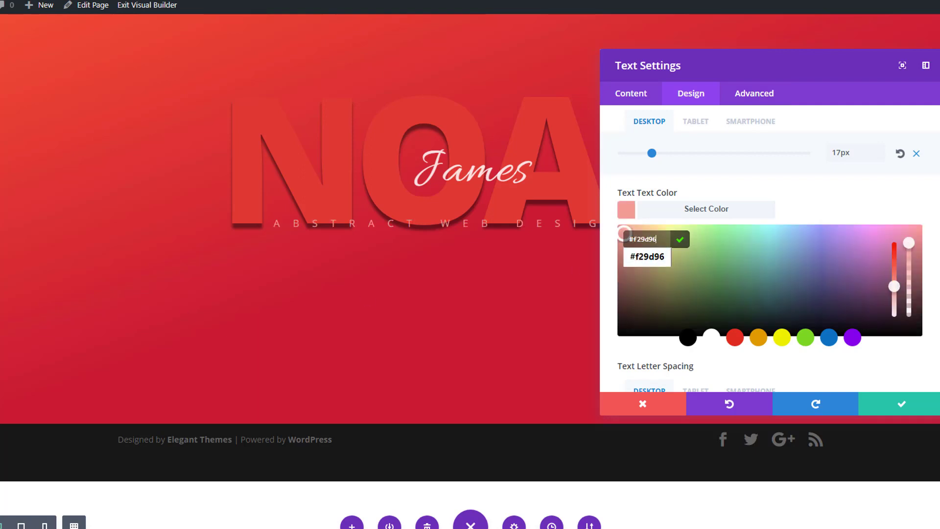
# - Set the subtitle's top custom margin to 100 and save the module's settings
pyautogui.scroll(-8, 700, 307)
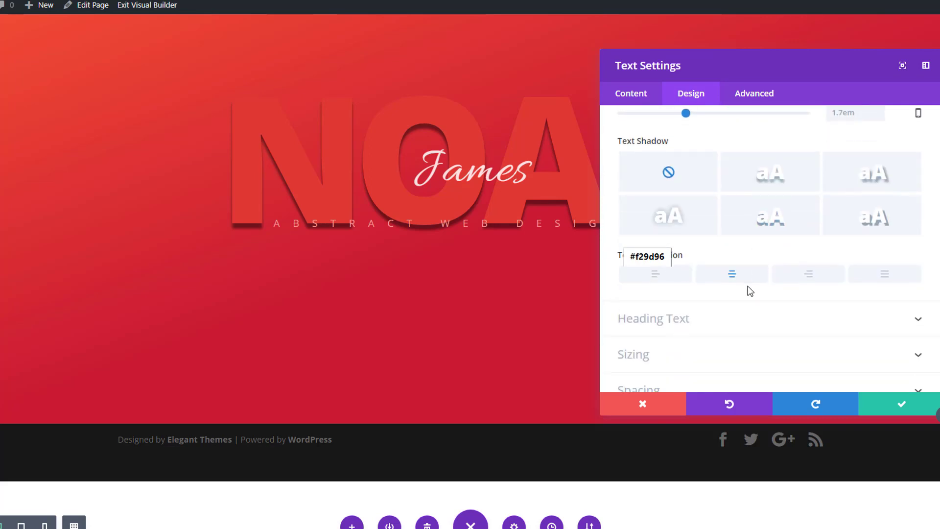
pyautogui.click(703, 390)
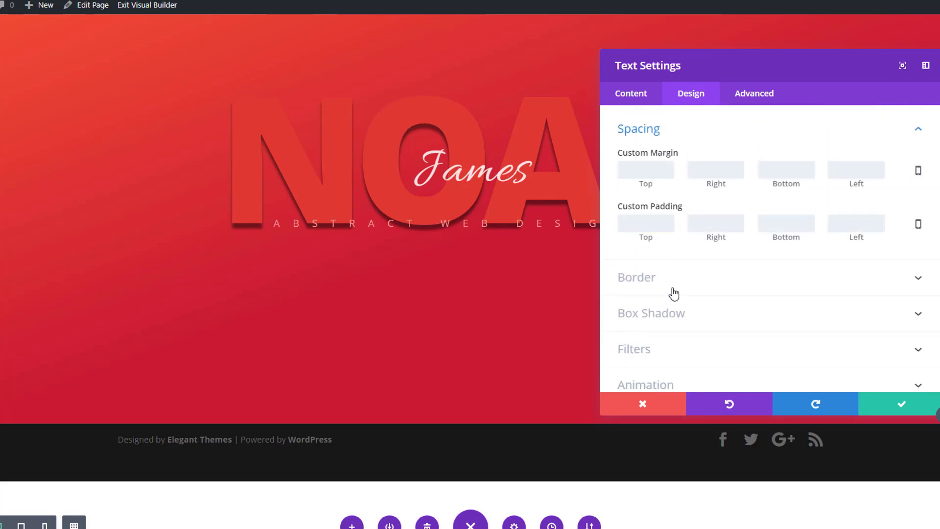
pyautogui.click(643, 172)
pyautogui.write('100')
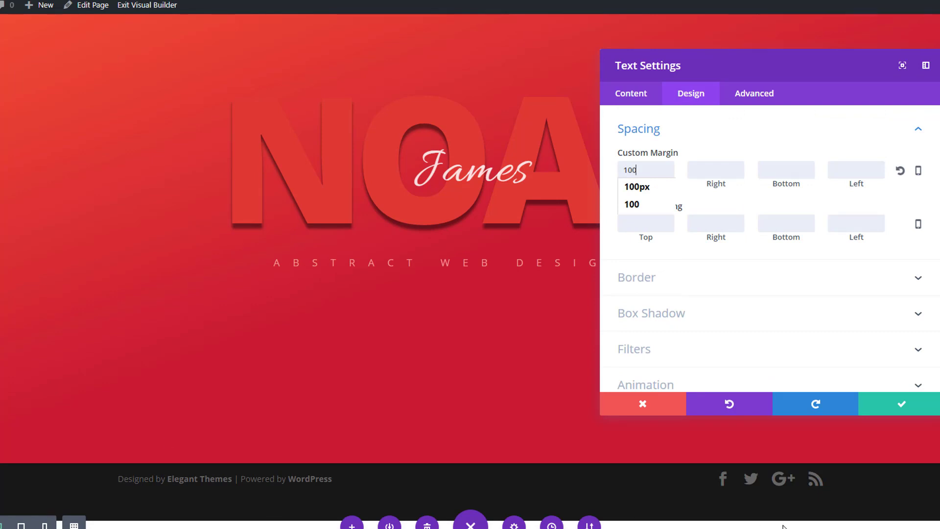
pyautogui.click(873, 412)
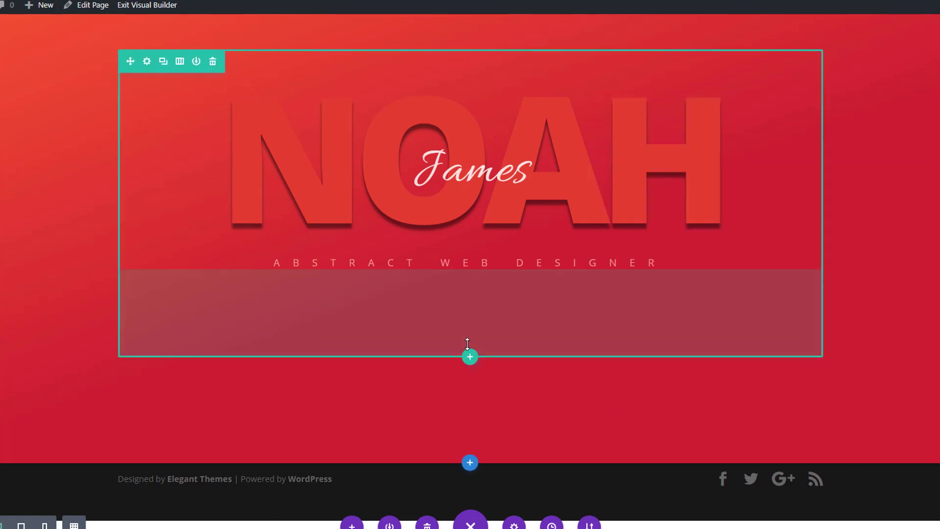
# - Insert a row with two equal columns below the hero text row and dismiss the module chooser
pyautogui.click(471, 360)
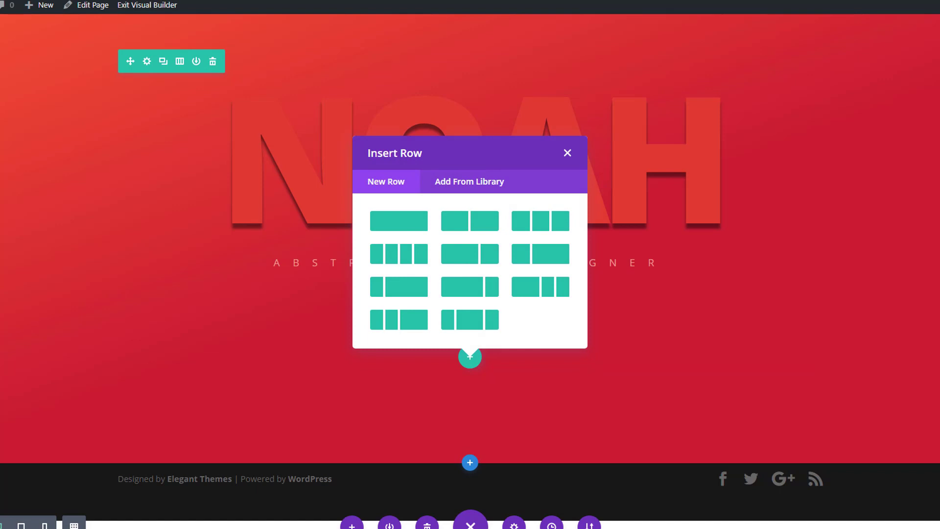
pyautogui.click(472, 227)
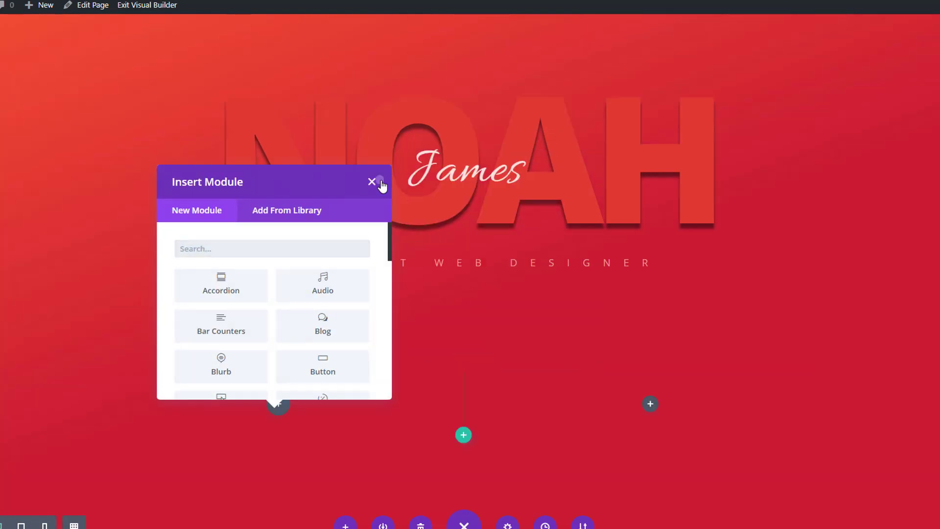
pyautogui.click(371, 182)
# - Set the new two-column row's background colour to white (#ffffff) in its row settings
pyautogui.click(144, 386)
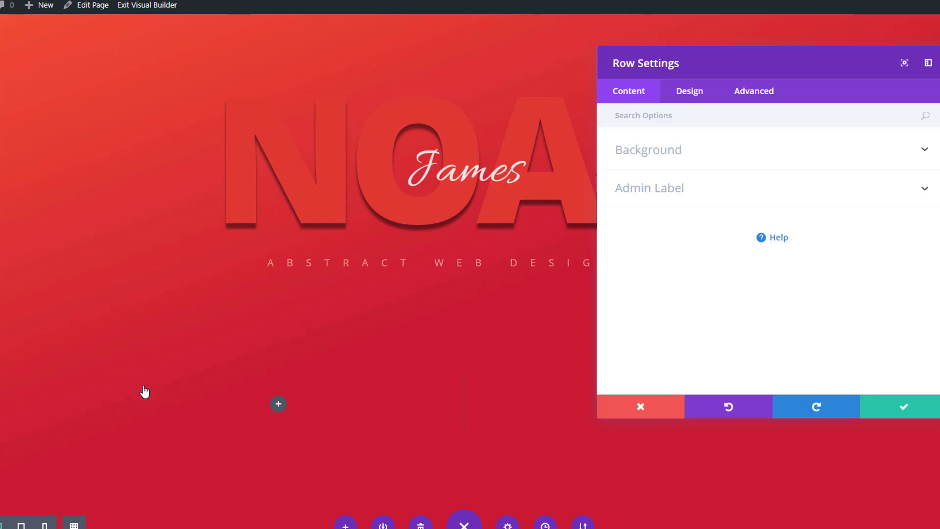
pyautogui.click(734, 152)
pyautogui.click(707, 254)
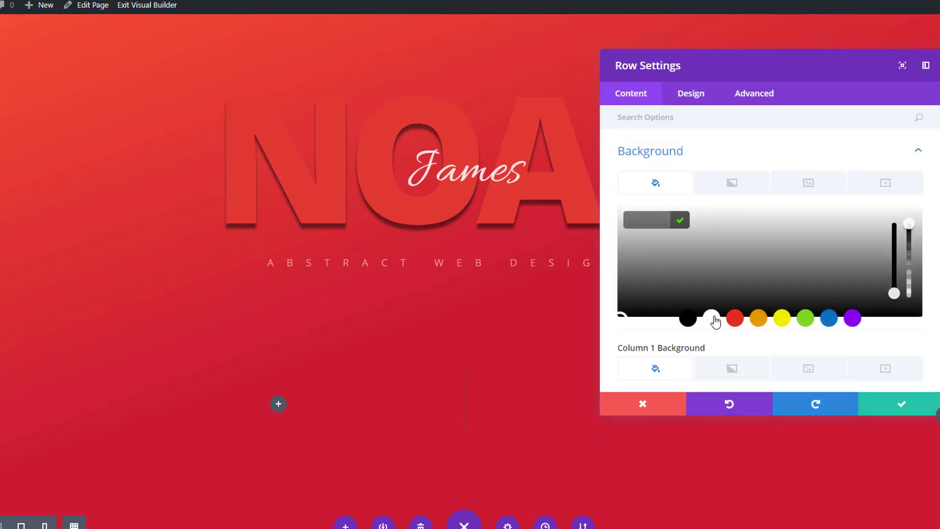
pyautogui.click(711, 318)
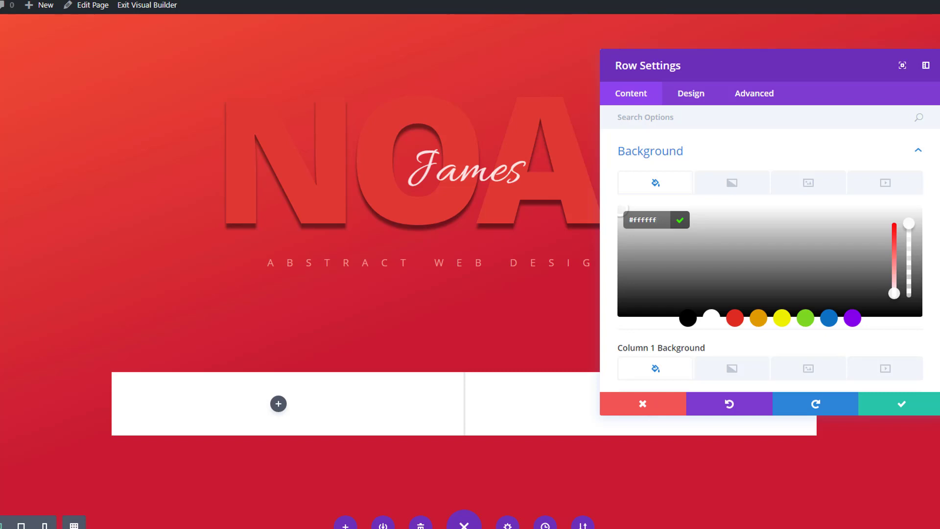
# - Set the row's Column 1 background colour to #f7f7f7
pyautogui.scroll(-5, 724, 210)
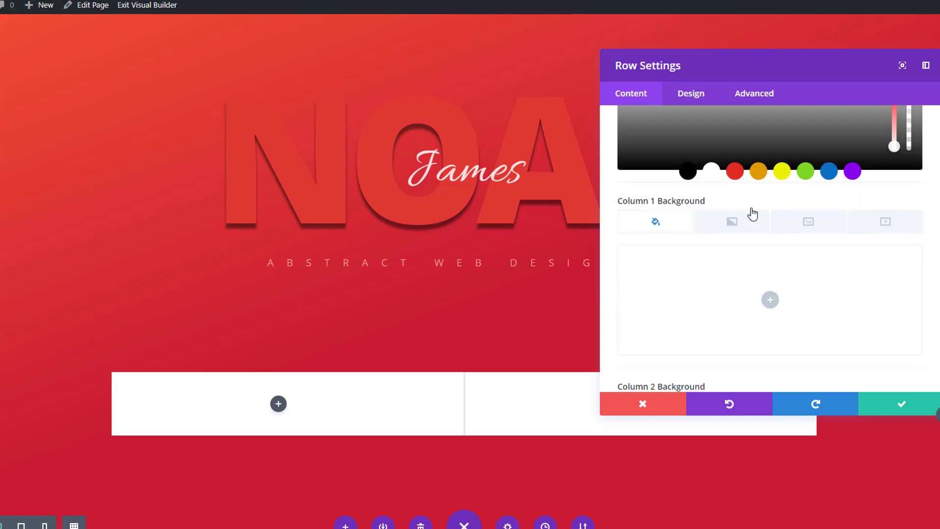
pyautogui.click(713, 241)
pyautogui.write('#f7f7f7')
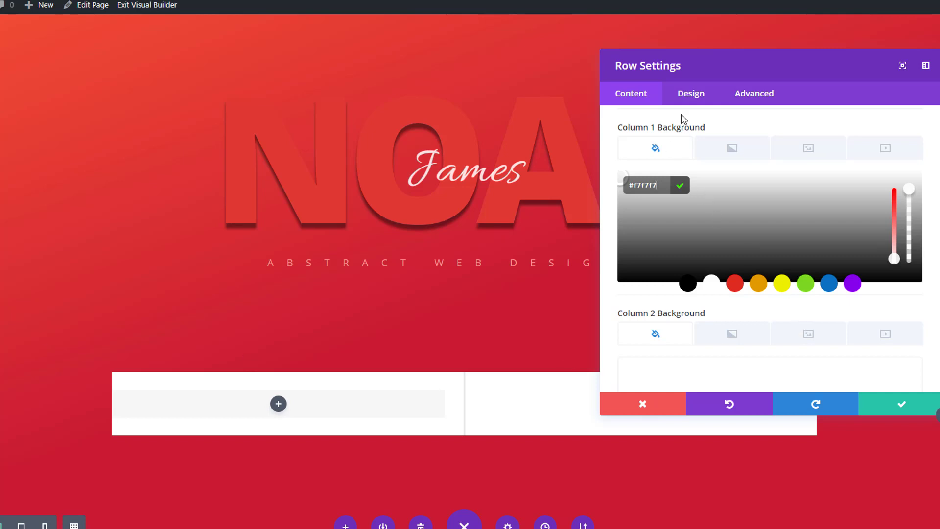
# - Turn on equal column heights in the two-column row's sizing options
pyautogui.click(692, 96)
pyautogui.click(717, 186)
pyautogui.click(651, 306)
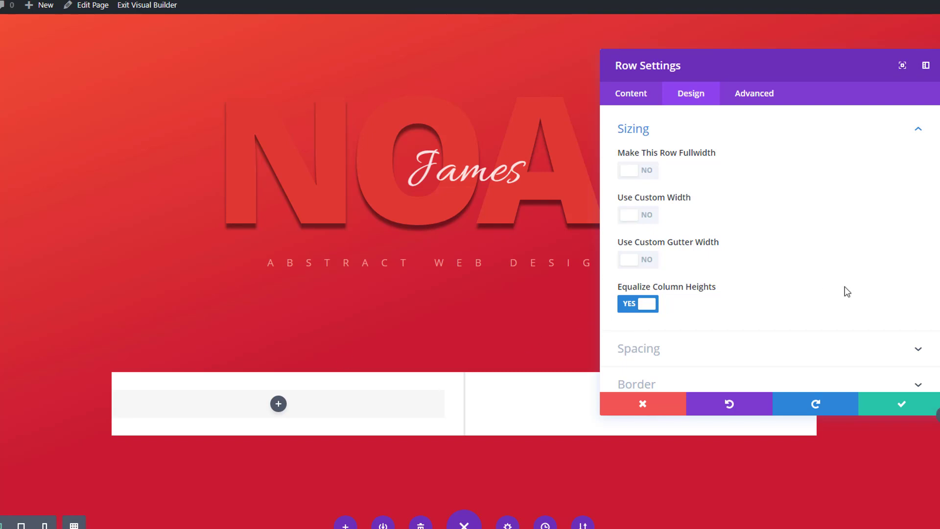
# - Set the two-column row's top and bottom custom padding to 0px
pyautogui.scroll(-2, 700, 294)
pyautogui.click(700, 292)
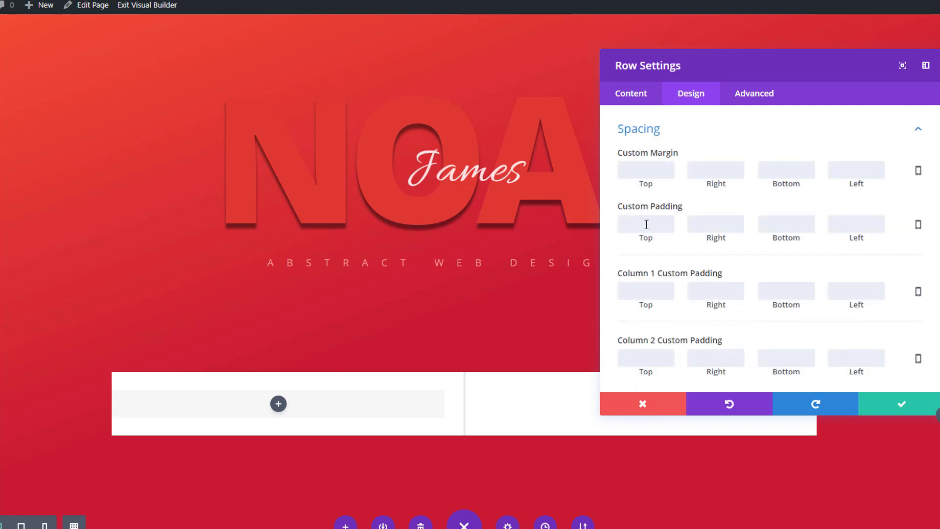
pyautogui.write('0')
pyautogui.click(771, 224)
pyautogui.write('0')
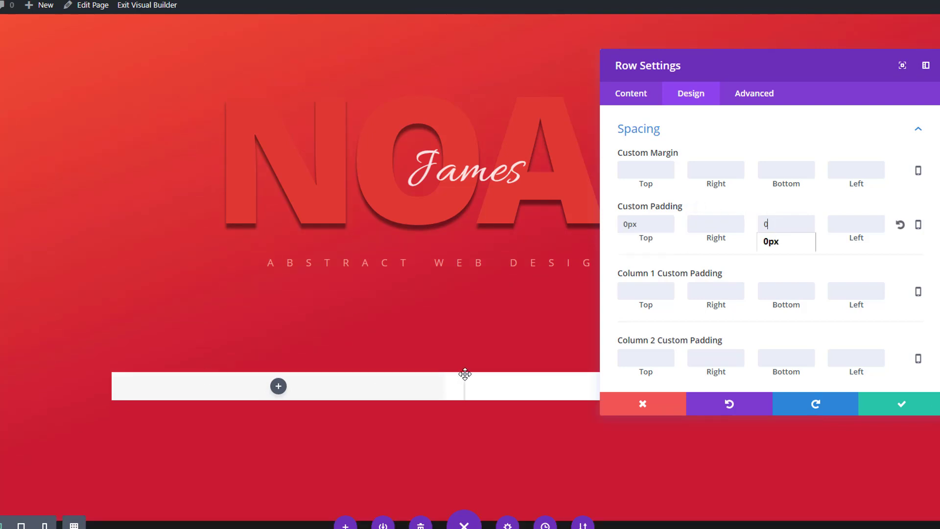
# - Apply the first box shadow preset, an even shadow on all sides, to the row with a blur strength of 80px
pyautogui.scroll(-4, 754, 230)
pyautogui.click(690, 253)
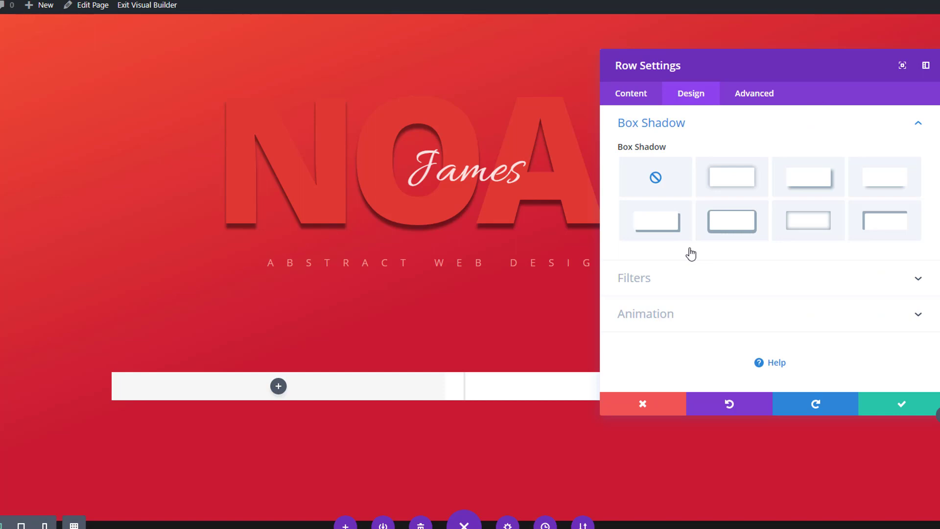
pyautogui.click(747, 179)
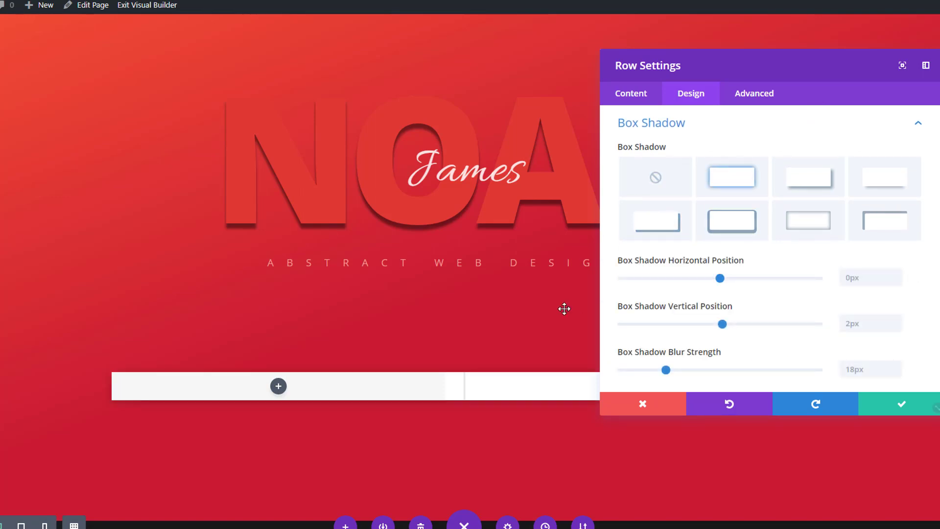
pyautogui.scroll(-3, 886, 337)
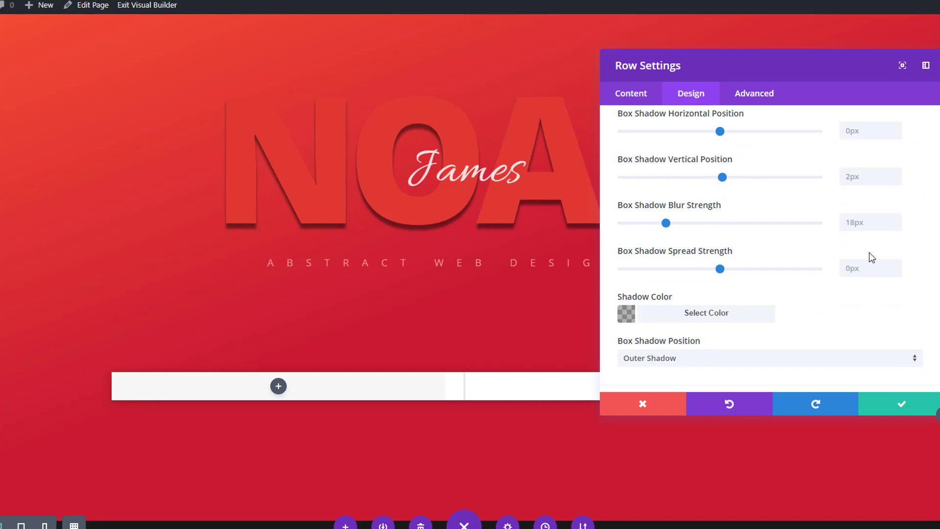
pyautogui.click(872, 225)
pyautogui.write('80px')
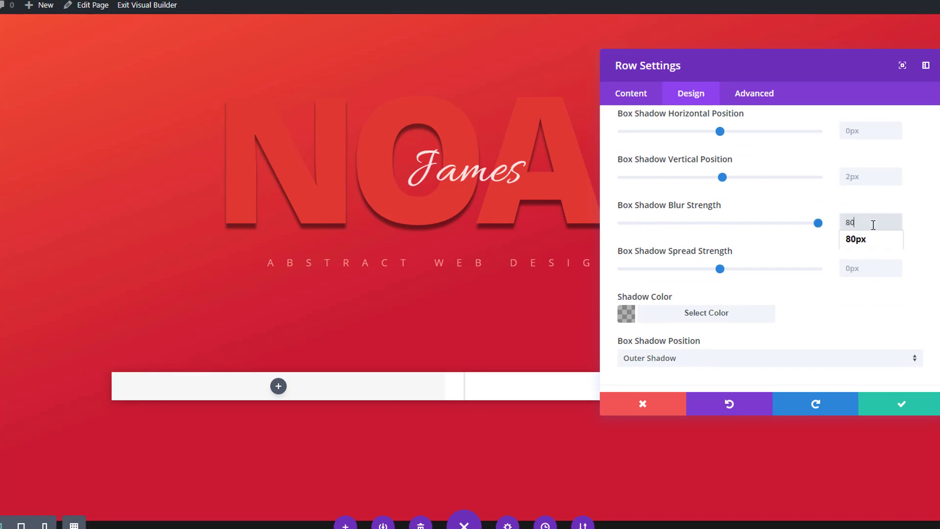
pyautogui.click(914, 298)
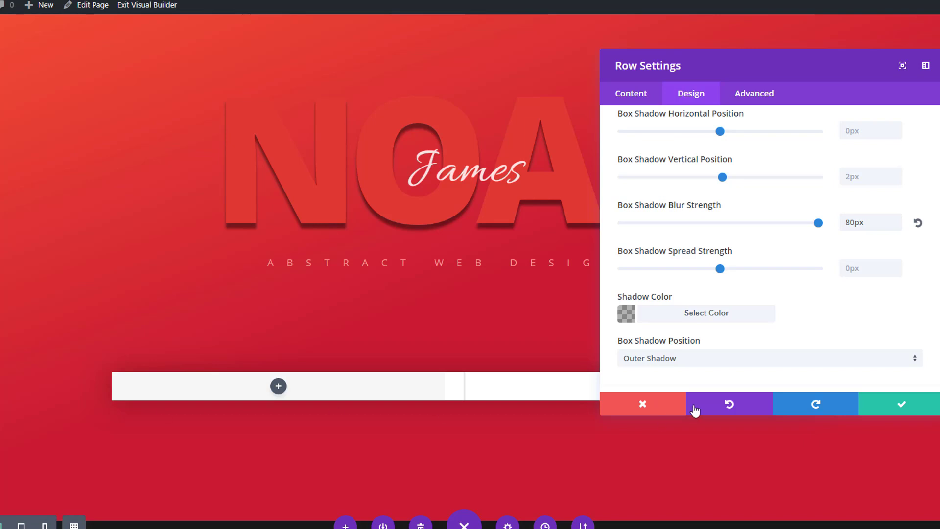
# - Set the row's shadow colour to rgba(0,0,0,0.49) and save the row settings
pyautogui.click(654, 316)
pyautogui.click(649, 341)
pyautogui.hotkey('ctrl', 'a')
pyautogui.write('rgba(0,0,0,0.49)')
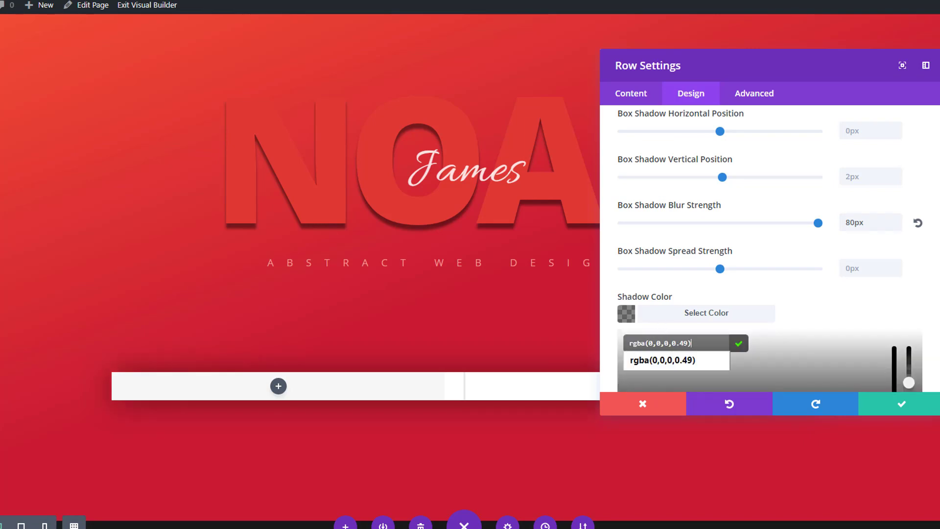
pyautogui.click(902, 402)
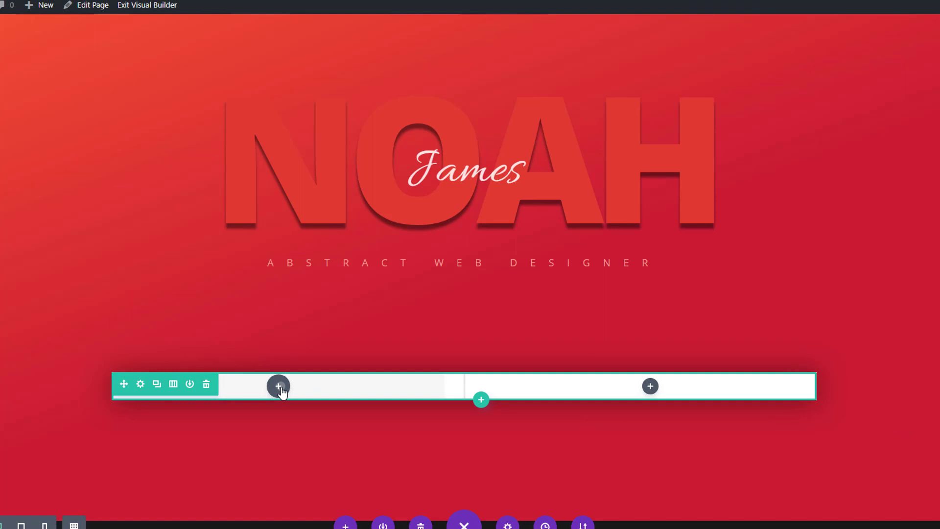
# - Add a Text module to the row's first column with the content "Get to know me"
pyautogui.click(281, 390)
pyautogui.write('text')
pyautogui.click(252, 274)
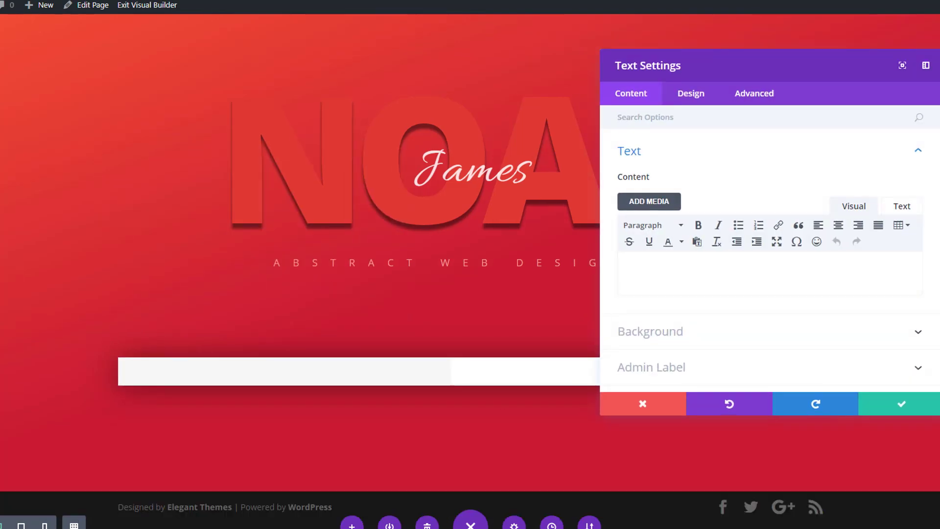
pyautogui.click(740, 283)
pyautogui.write('Get to know me')
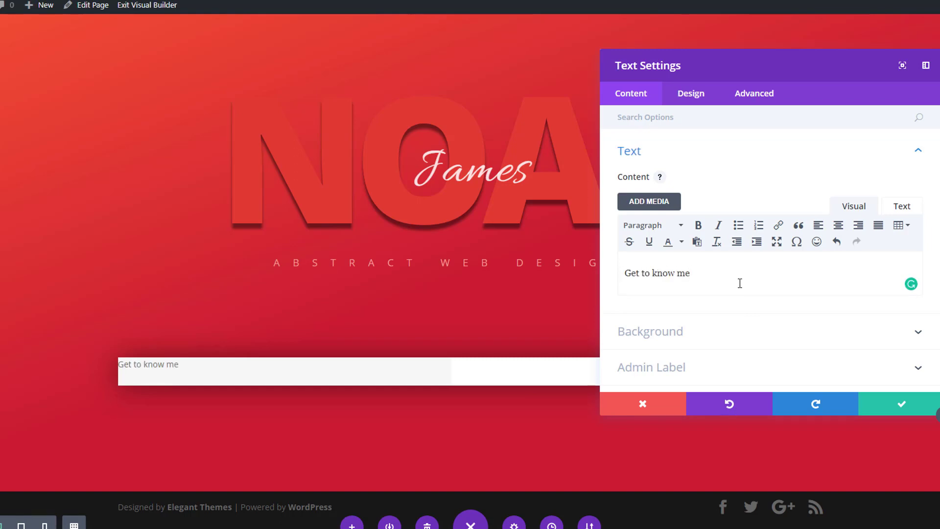
# - Style the "Get to know me" text in the Allura font at 29px with bold weight
pyautogui.click(701, 98)
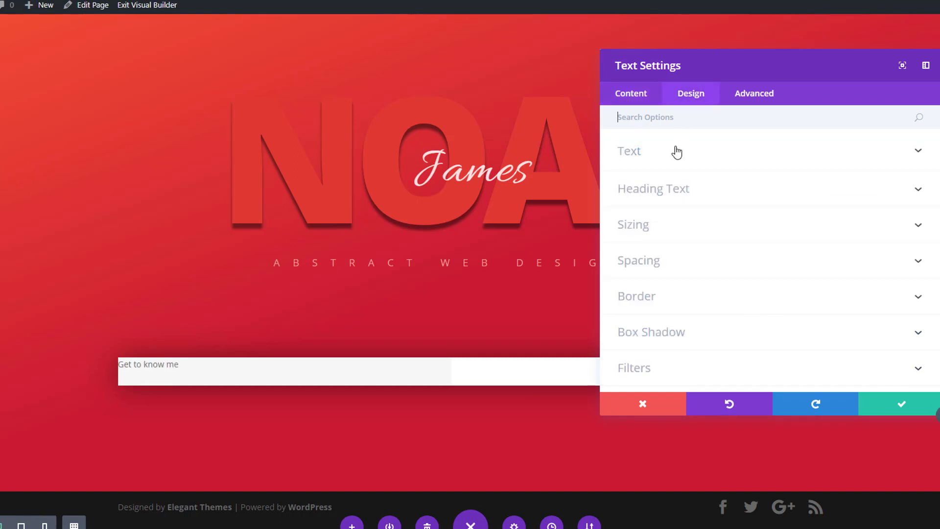
pyautogui.click(676, 151)
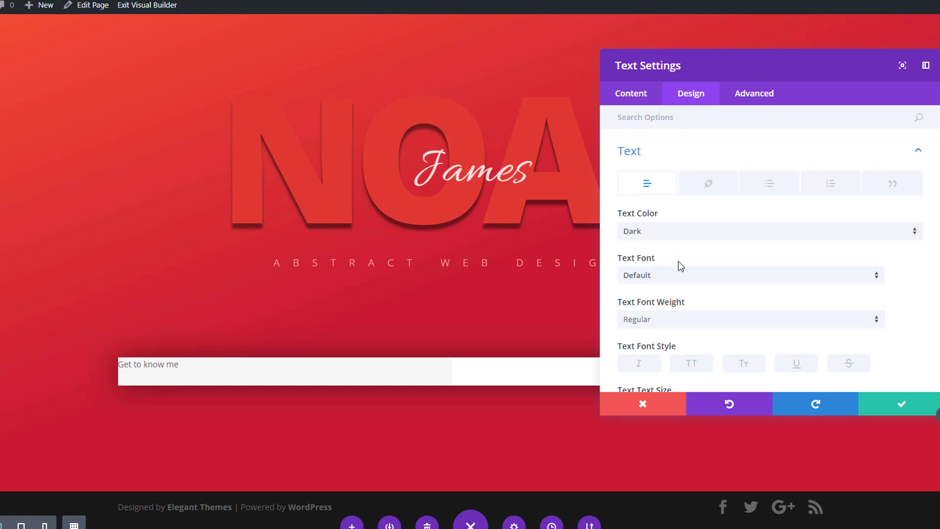
pyautogui.click(685, 273)
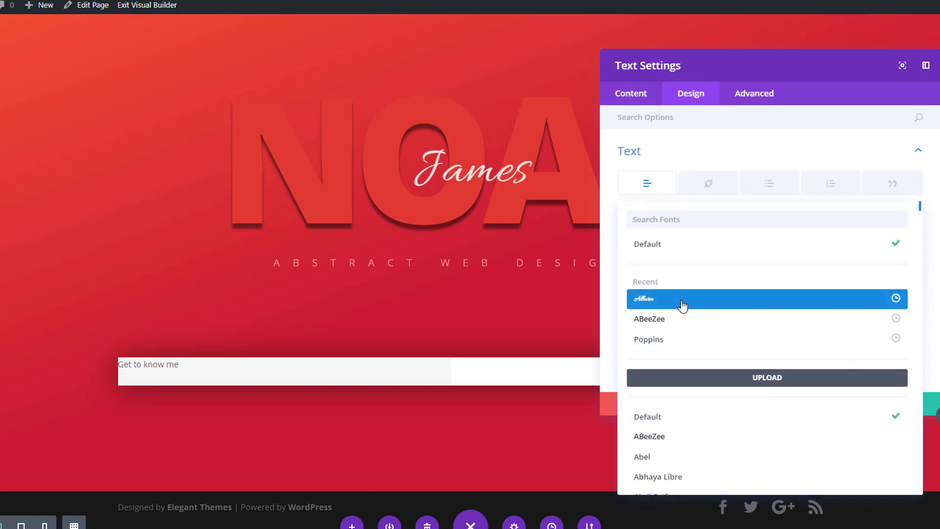
pyautogui.click(683, 299)
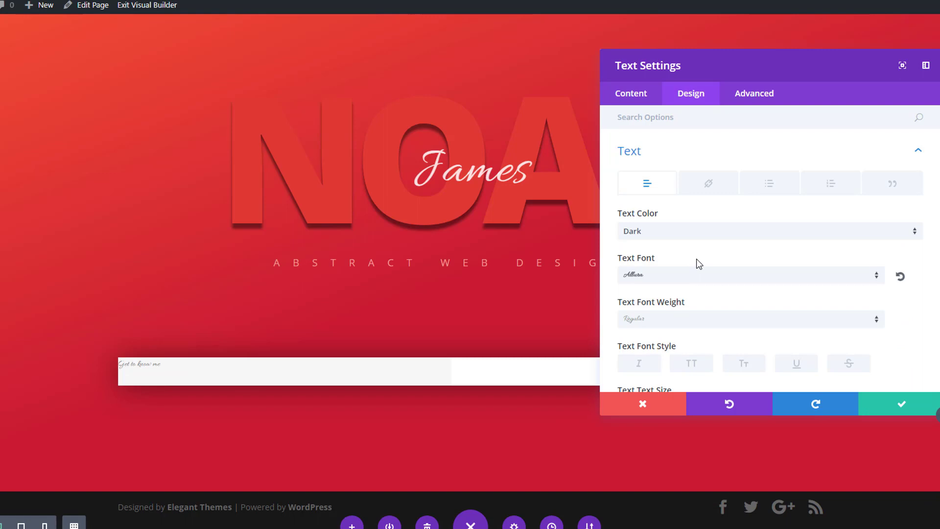
pyautogui.scroll(-3, 696, 259)
pyautogui.moveTo(664, 264); pyautogui.dragTo(674, 262)
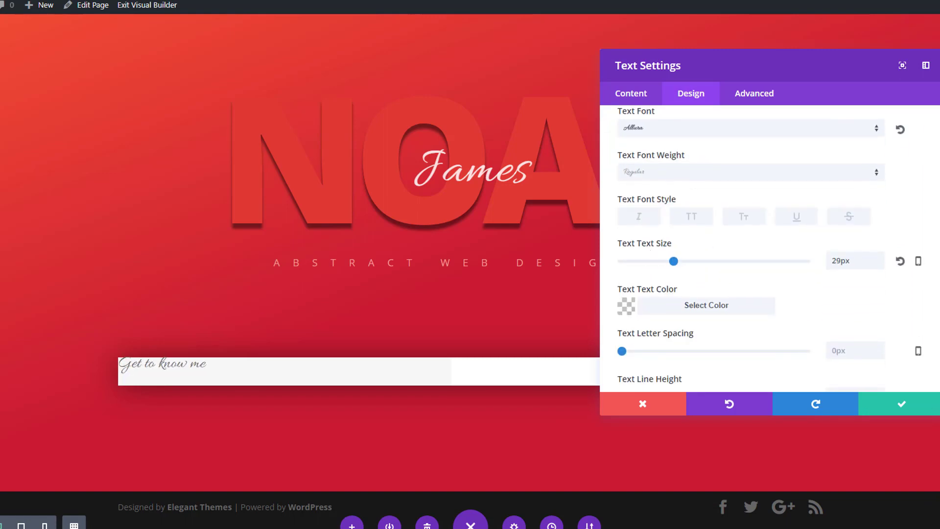
pyautogui.click(734, 173)
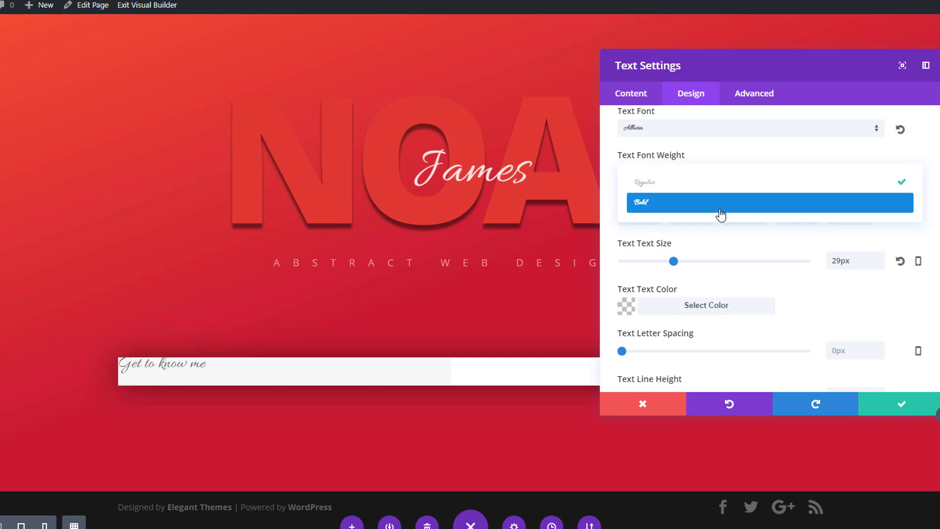
pyautogui.click(720, 203)
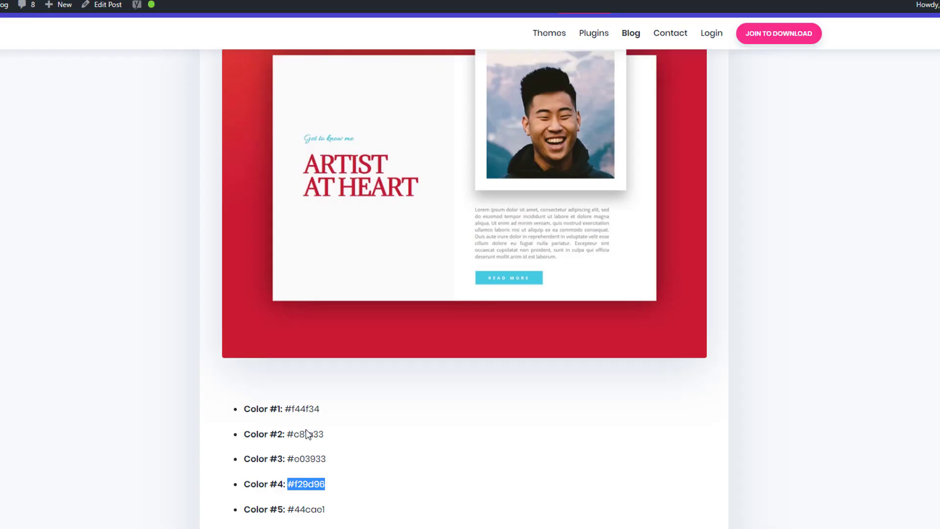
# - Set the "Get to know me" text colour to #44cae1, copied from Color #5 in the blog article
pyautogui.moveTo(329, 511); pyautogui.dragTo(288, 514)
pyautogui.hotkey('ctrl', 'c')
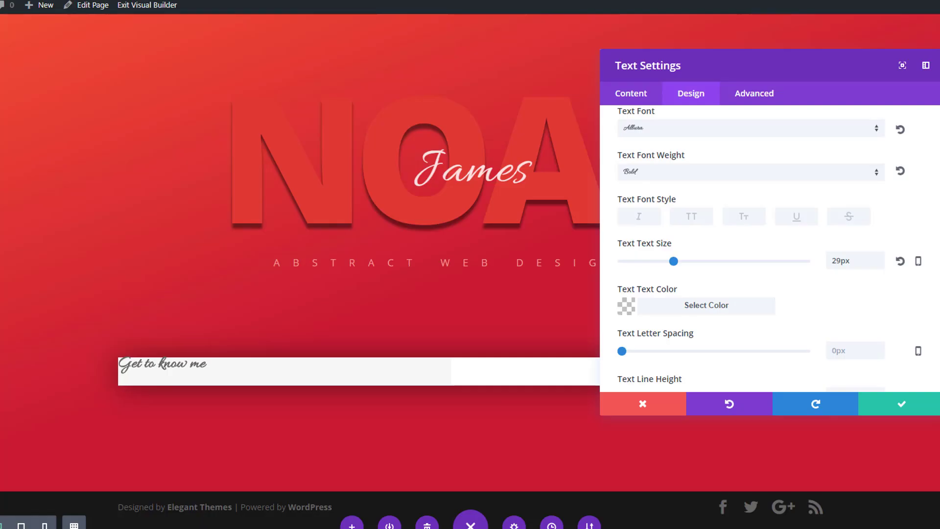
pyautogui.click(673, 306)
pyautogui.hotkey('ctrl', 'v')
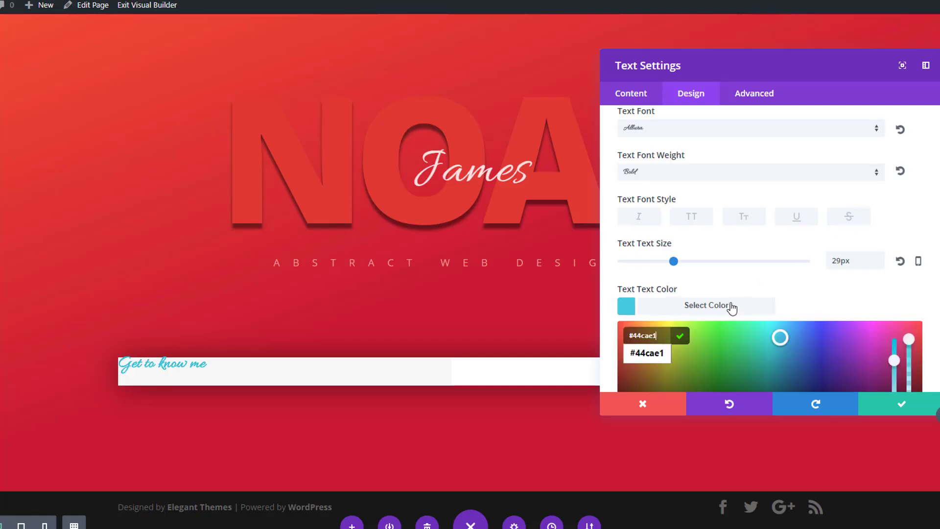
pyautogui.click(694, 309)
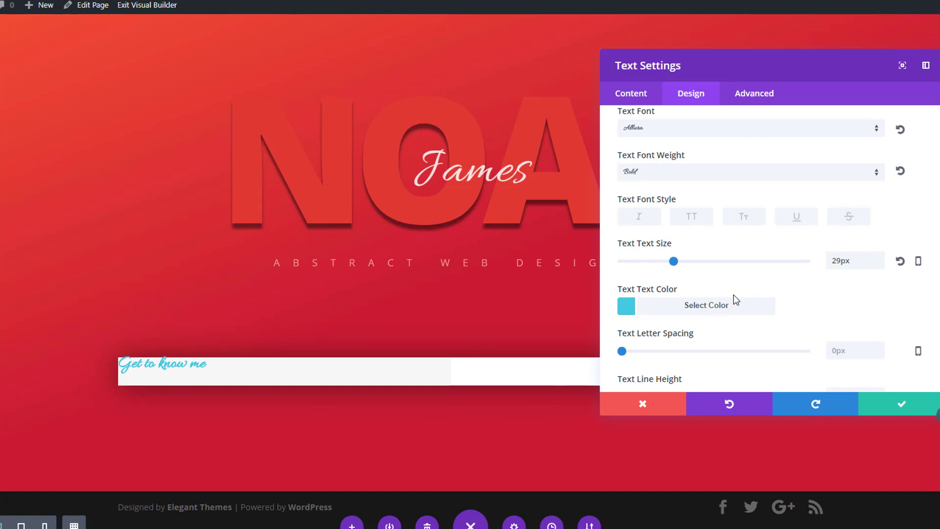
# - Set the "Get to know me" module's top custom margin to 250px on desktop and 50px on tablet, and check the smartphone value
pyautogui.scroll(-8, 733, 295)
pyautogui.click(715, 319)
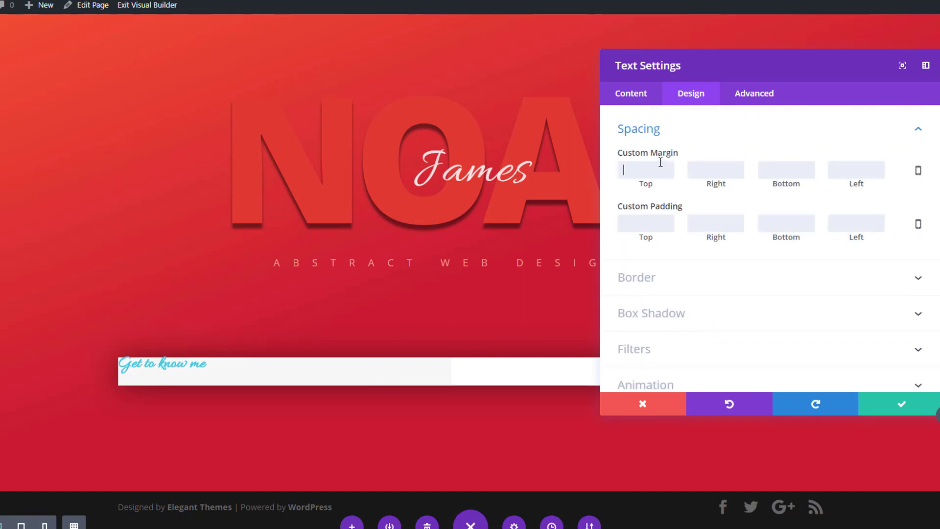
pyautogui.click(918, 170)
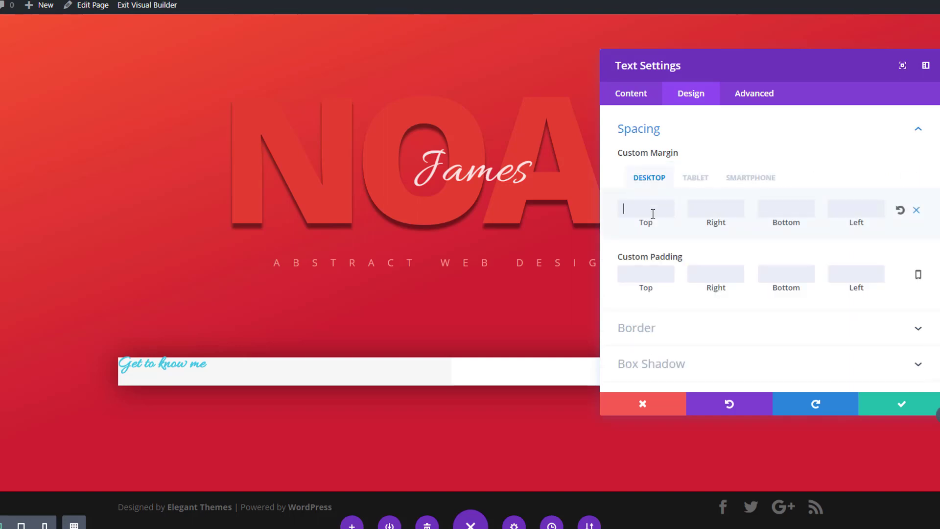
pyautogui.write('250')
pyautogui.click(695, 177)
pyautogui.click(655, 210)
pyautogui.write('50px')
pyautogui.click(734, 177)
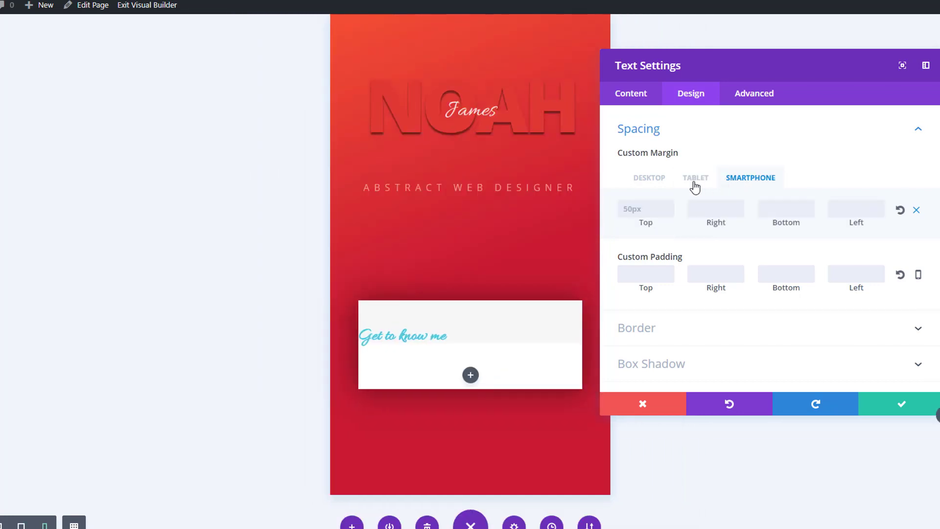
# - Set the "Get to know me" module's left custom margin to 17% on desktop and 10% on tablet
pyautogui.click(650, 178)
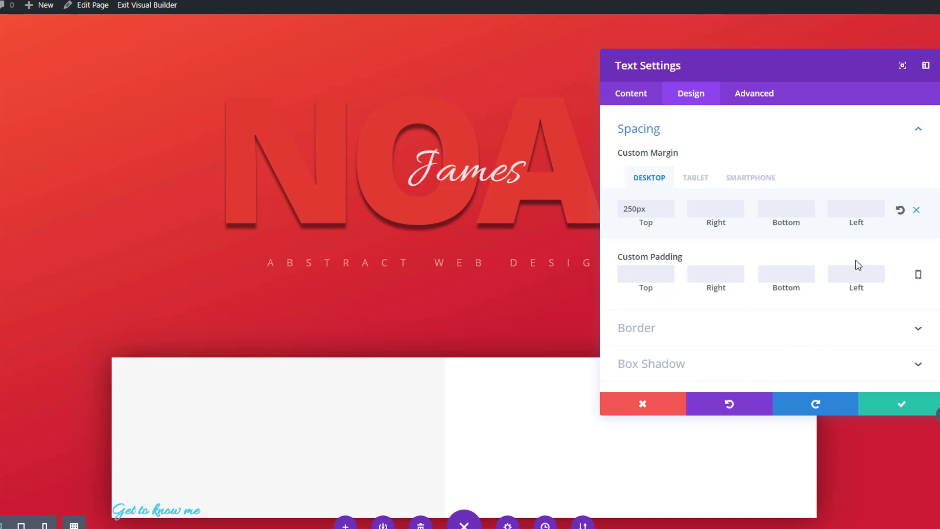
pyautogui.click(851, 210)
pyautogui.write('17%')
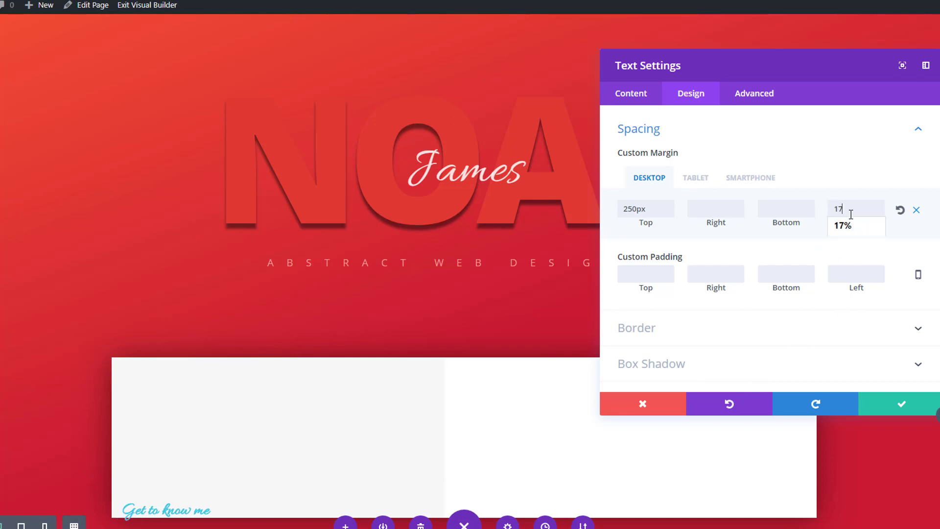
pyautogui.click(708, 181)
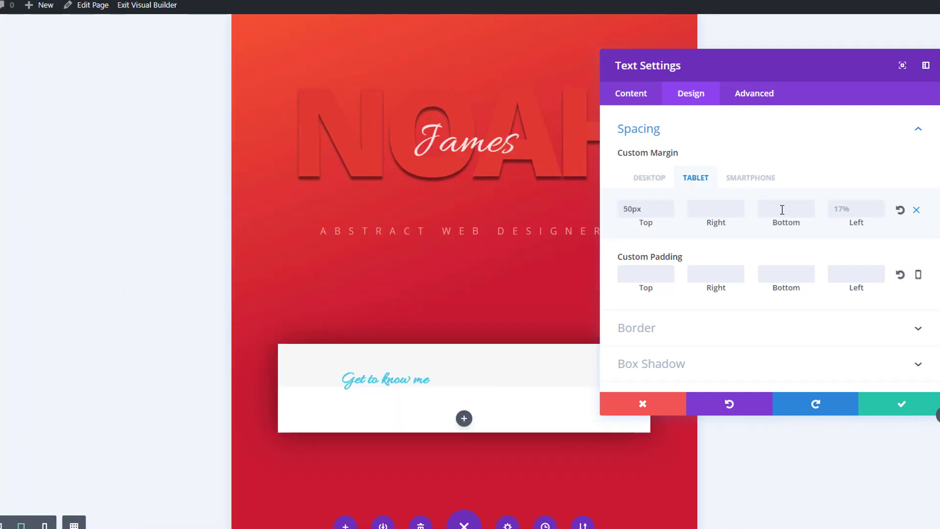
pyautogui.write('10%')
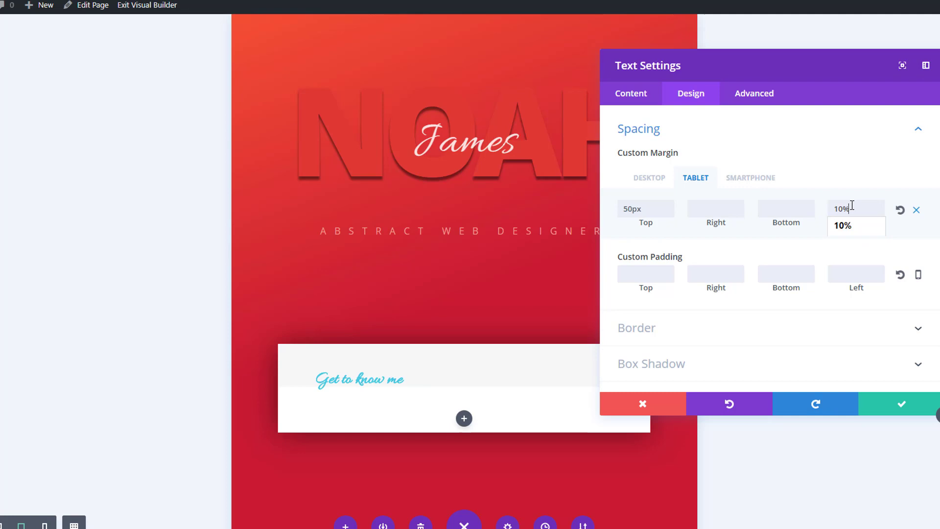
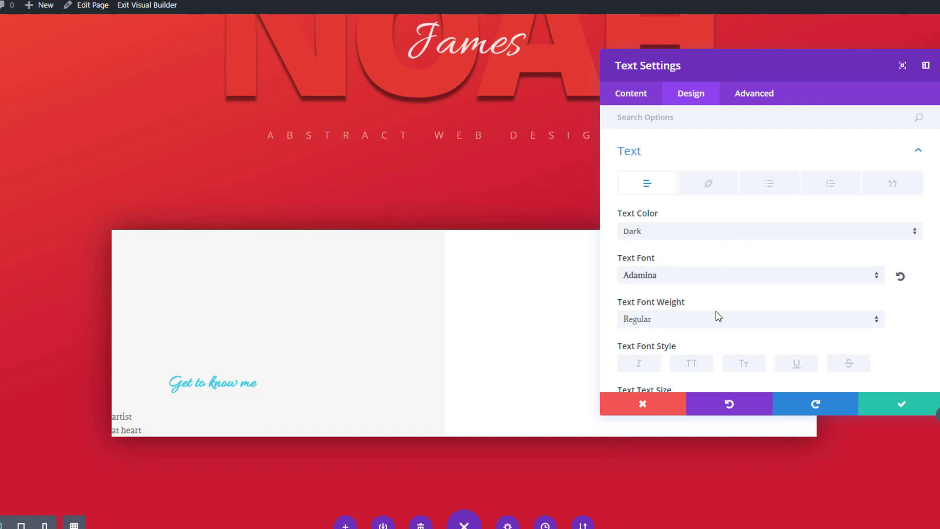
# - Set the "artist at heart" text to bold weight and all-uppercase style
pyautogui.click(718, 320)
pyautogui.click(709, 359)
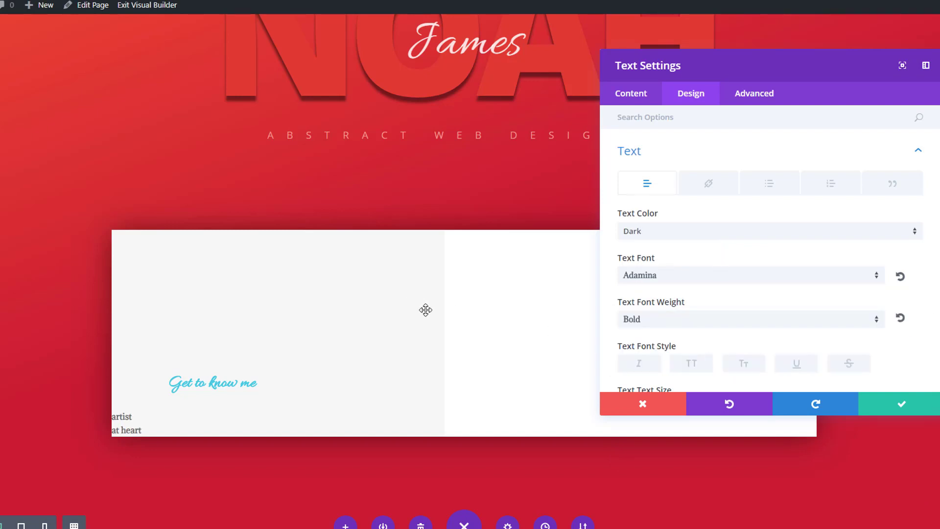
pyautogui.click(692, 364)
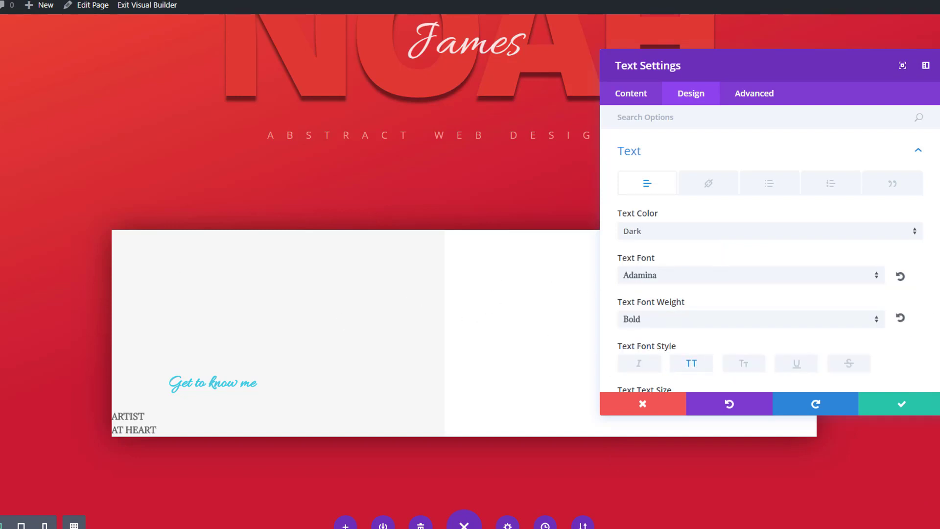
pyautogui.scroll(-3, 751, 292)
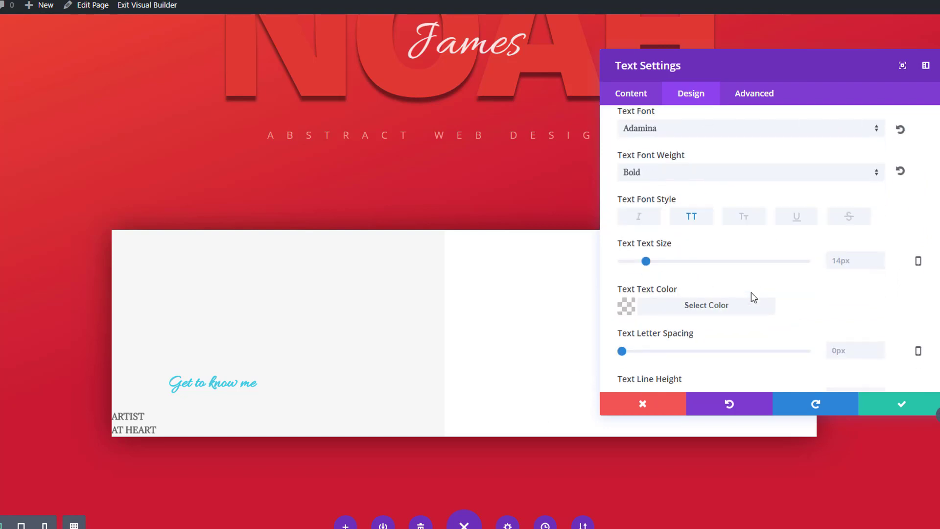
# - Set the "artist at heart" text size separately per device: 71px on desktop, 45px on smartphone, and a smaller size on tablet
pyautogui.click(919, 263)
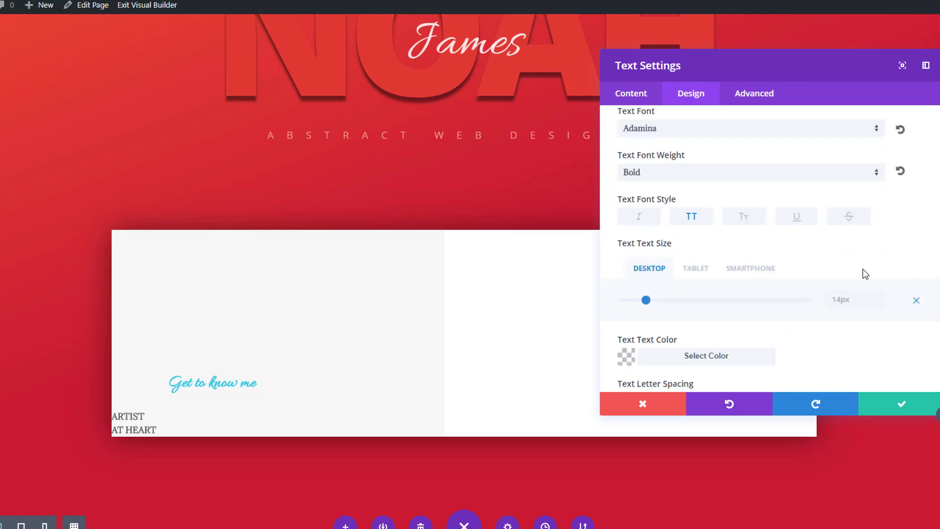
pyautogui.click(845, 296)
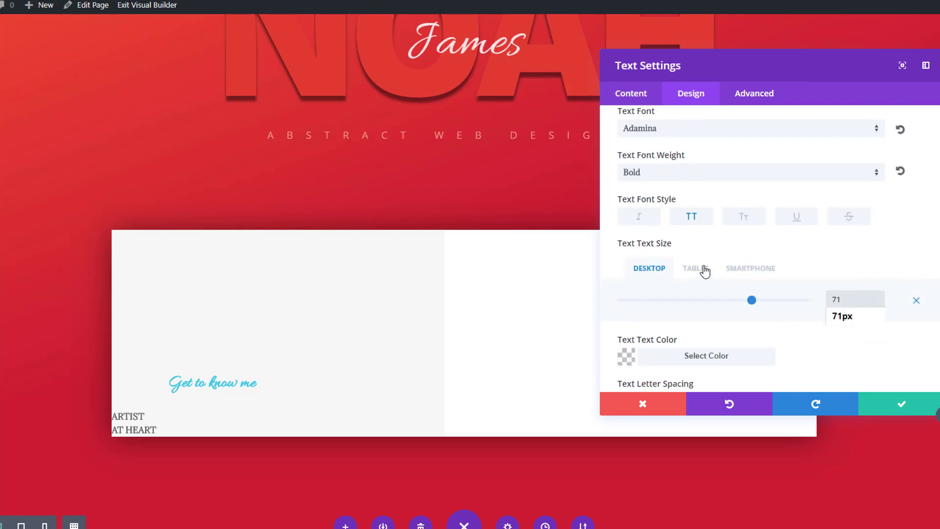
pyautogui.click(705, 269)
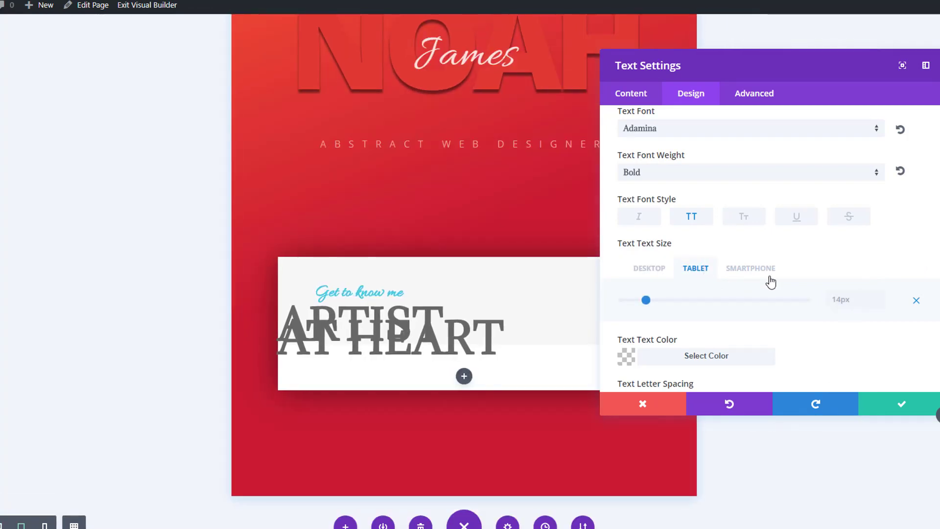
pyautogui.click(842, 299)
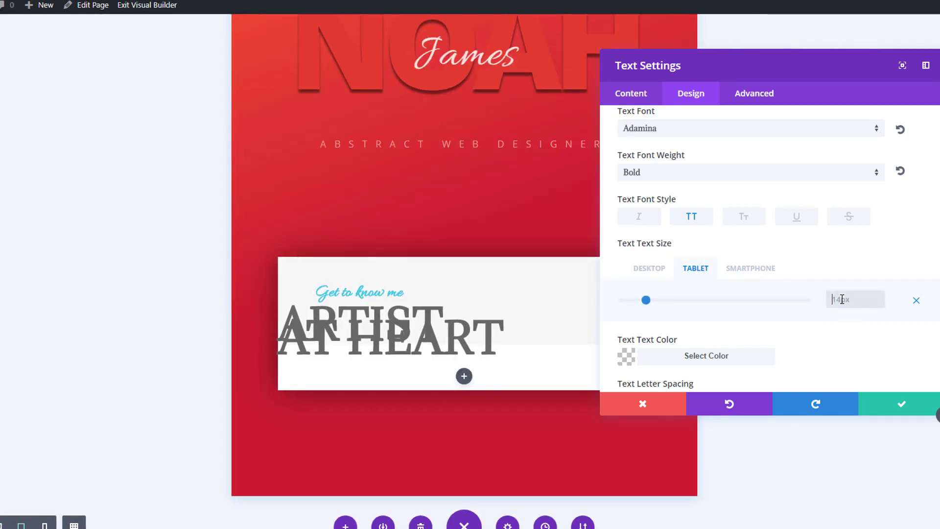
pyautogui.click(748, 267)
pyautogui.click(840, 299)
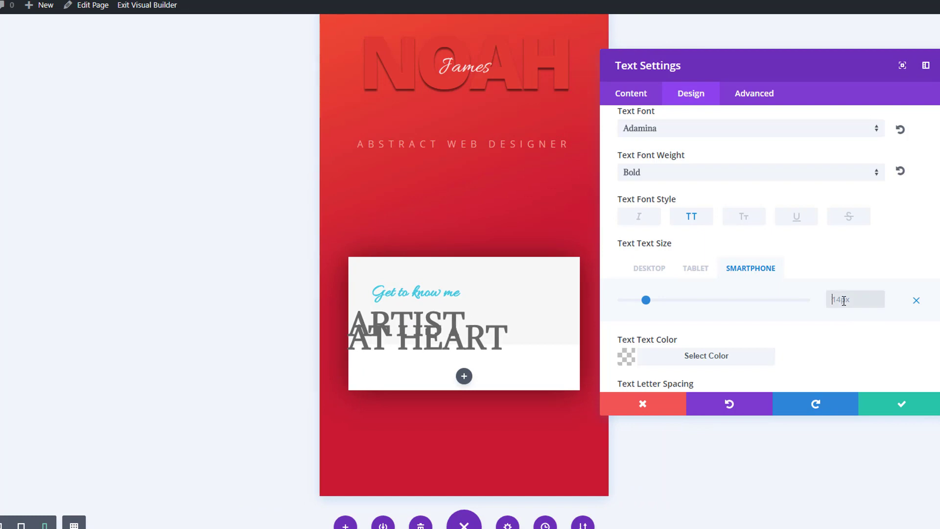
pyautogui.write('45px')
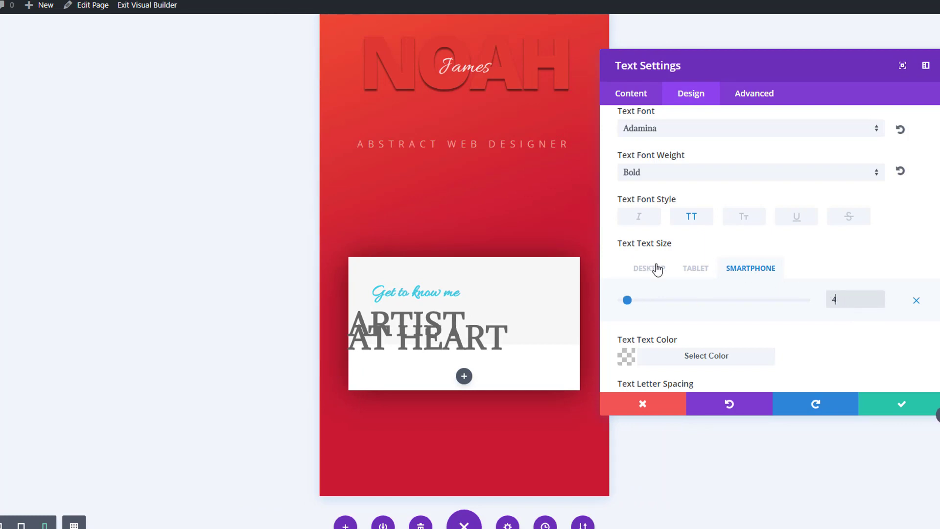
pyautogui.click(658, 268)
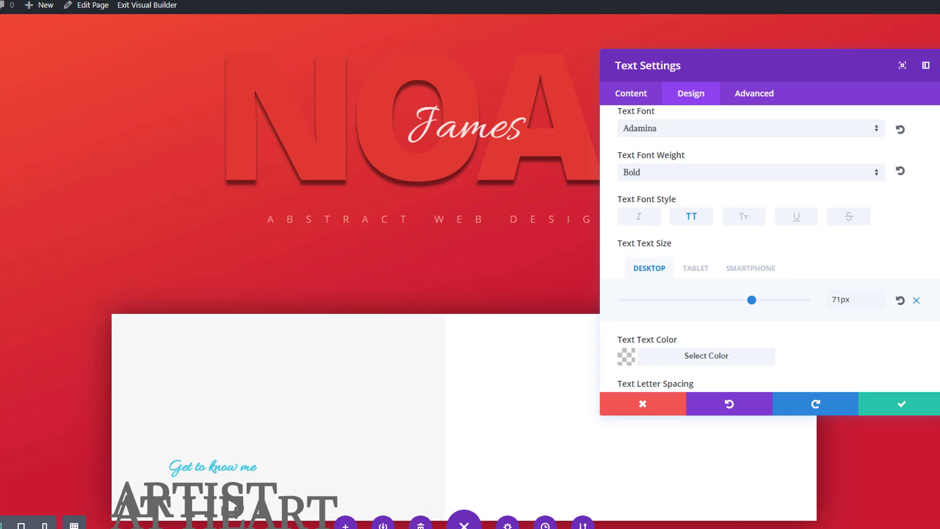
# - Set the "artist at heart" text colour to #c81a33, copied from Color #2 in the blog article
pyautogui.scroll(-3, 633, 317)
pyautogui.click(668, 286)
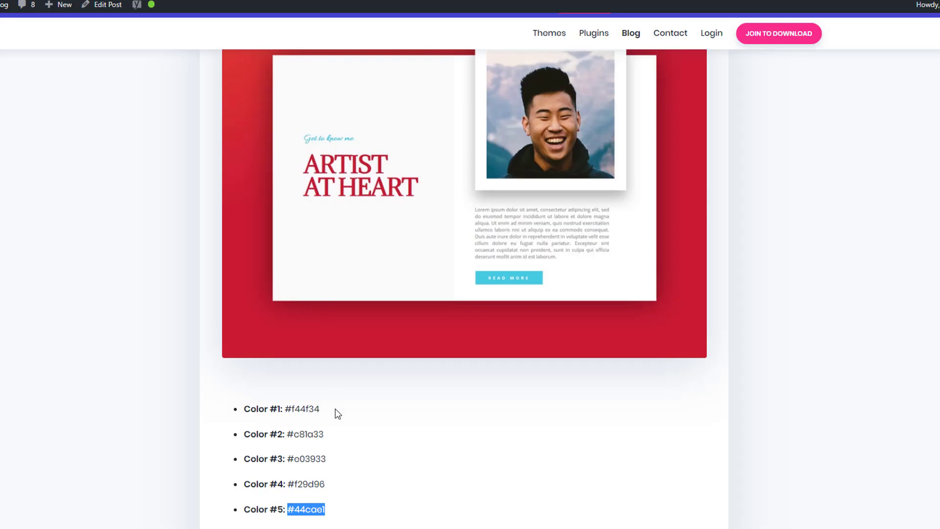
pyautogui.moveTo(325, 434); pyautogui.dragTo(283, 435)
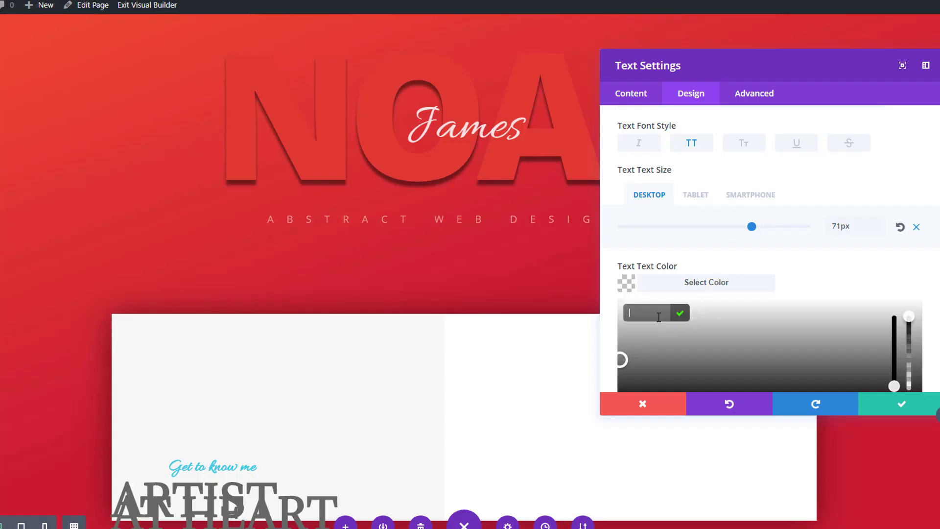
pyautogui.write('#c81a33')
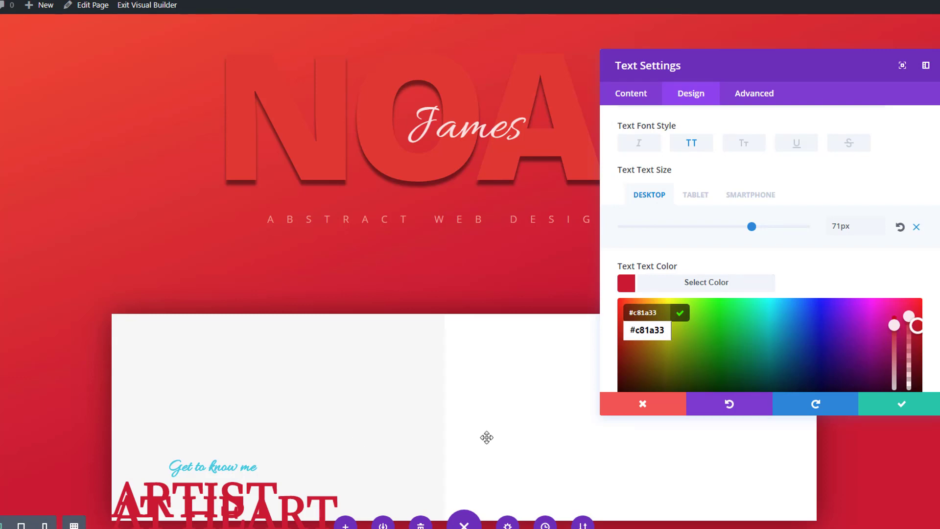
# - Set the "artist at heart" text's letter spacing to -5px and its line height to 1em
pyautogui.scroll(-4, 842, 271)
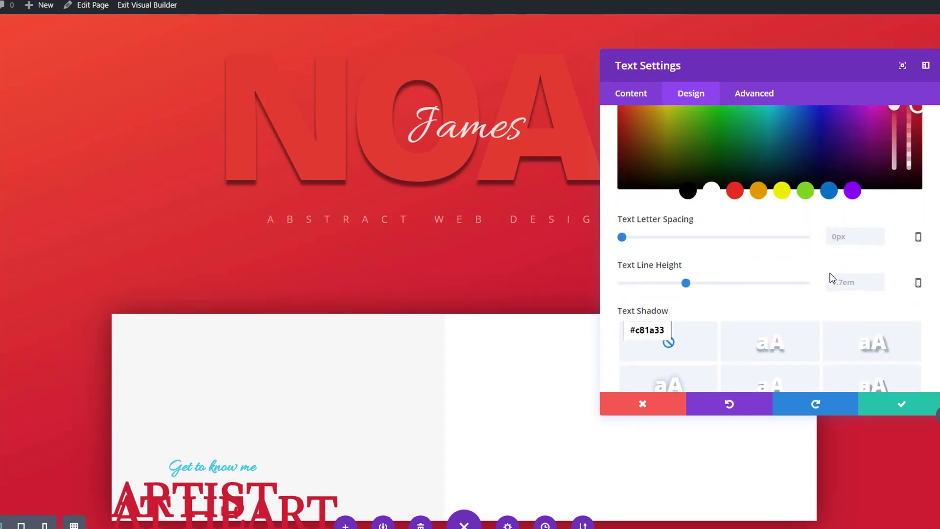
pyautogui.click(854, 239)
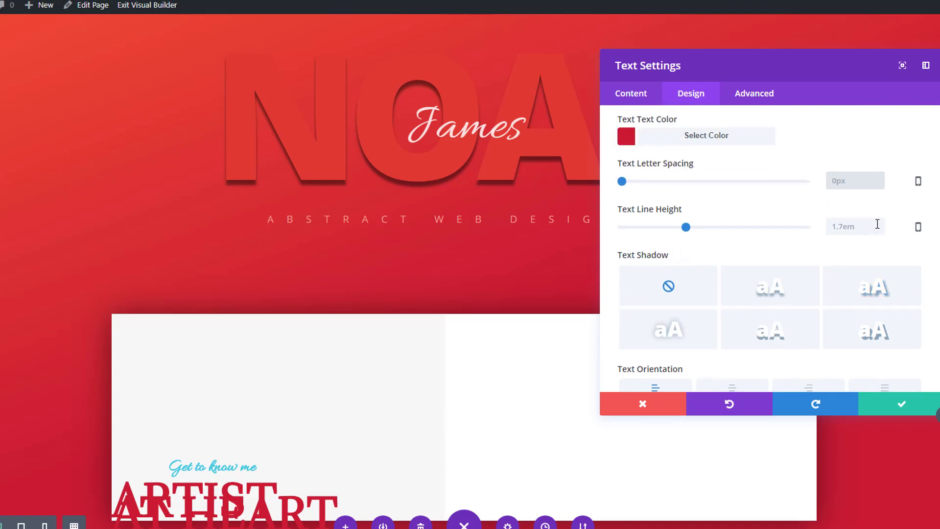
pyautogui.write('5')
pyautogui.press('BackSpace')
pyautogui.click(912, 251)
pyautogui.click(846, 182)
pyautogui.write('-')
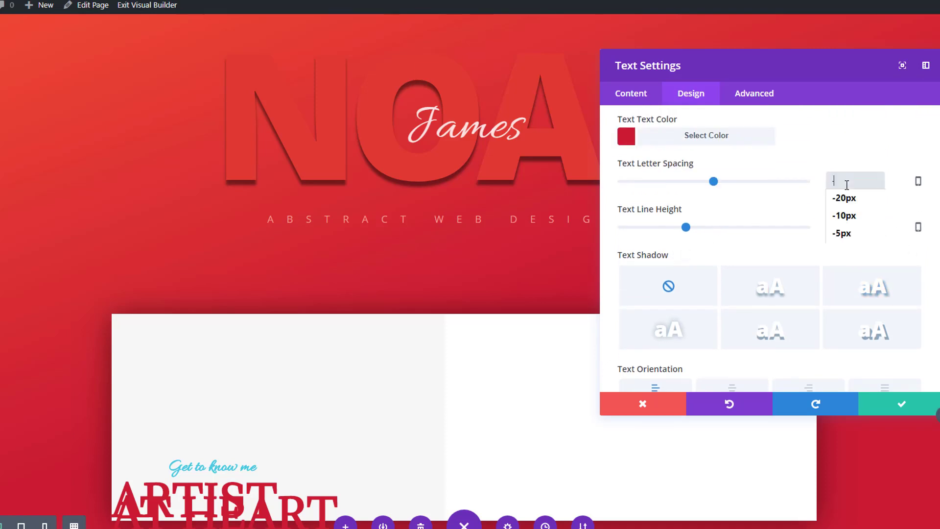
pyautogui.write('5')
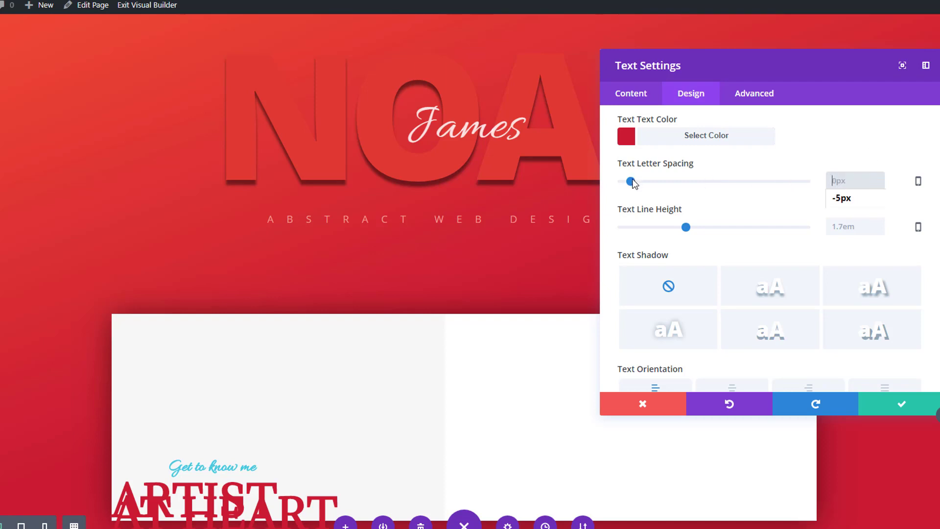
pyautogui.moveTo(632, 183); pyautogui.dragTo(620, 183)
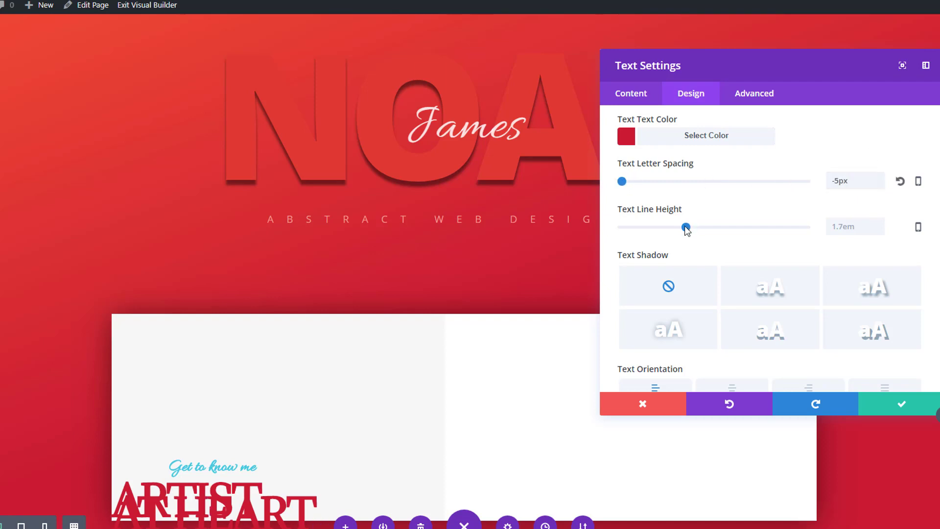
pyautogui.moveTo(663, 227); pyautogui.dragTo(611, 226)
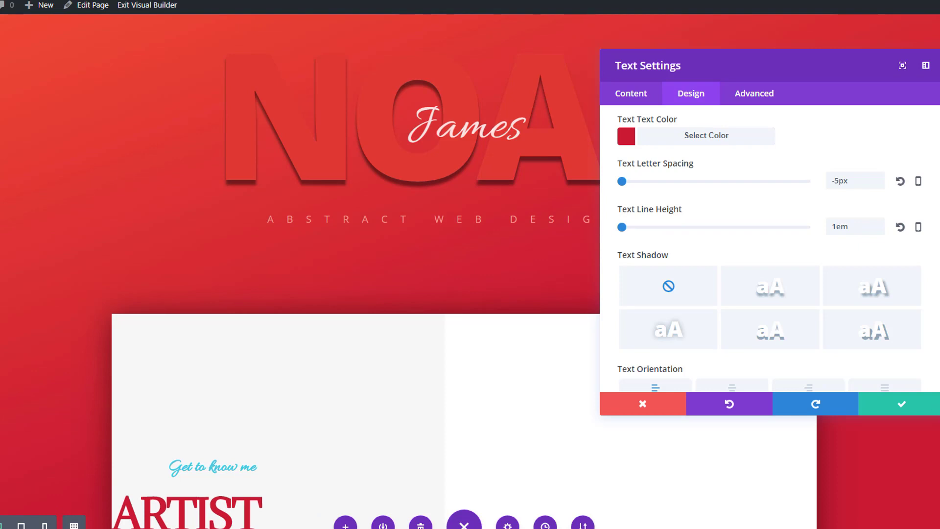
# - Set the "artist at heart" module's left custom margin to 17% on desktop
pyautogui.scroll(-5, 753, 288)
pyautogui.click(694, 216)
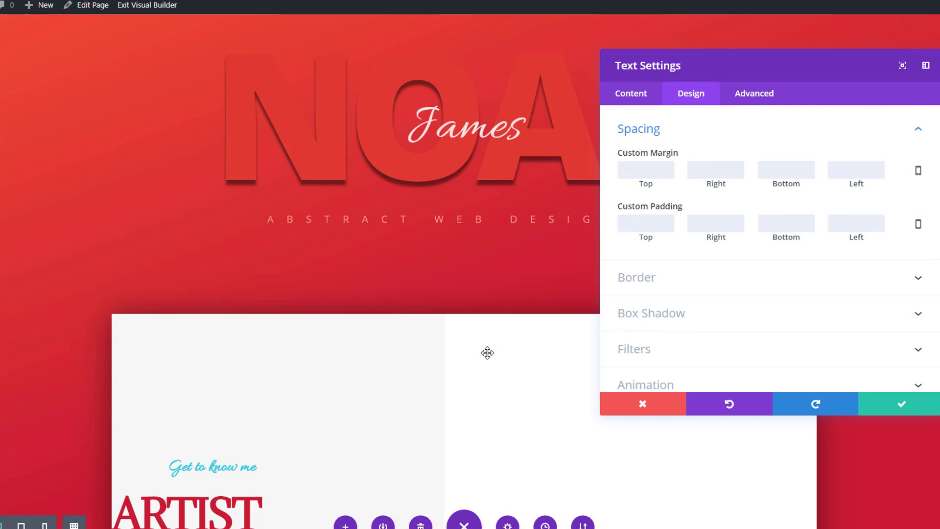
pyautogui.click(916, 171)
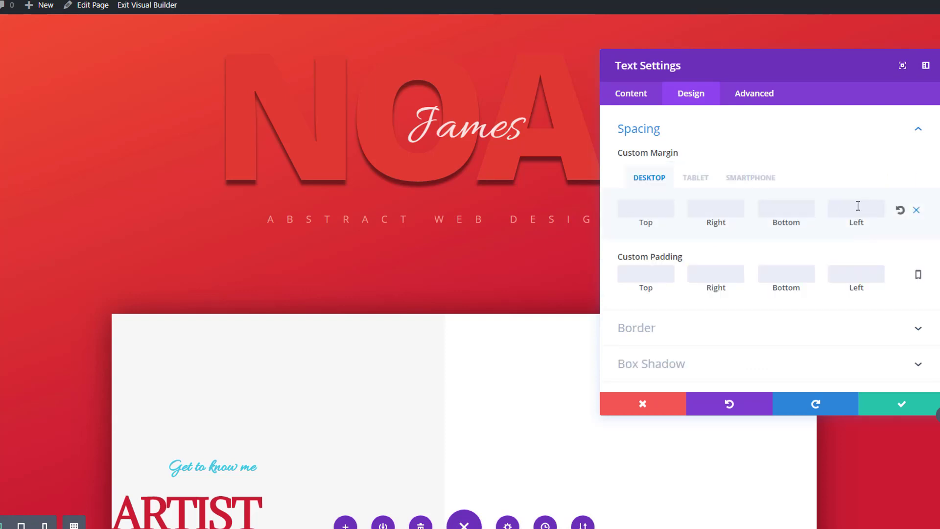
pyautogui.click(857, 205)
pyautogui.write('17%')
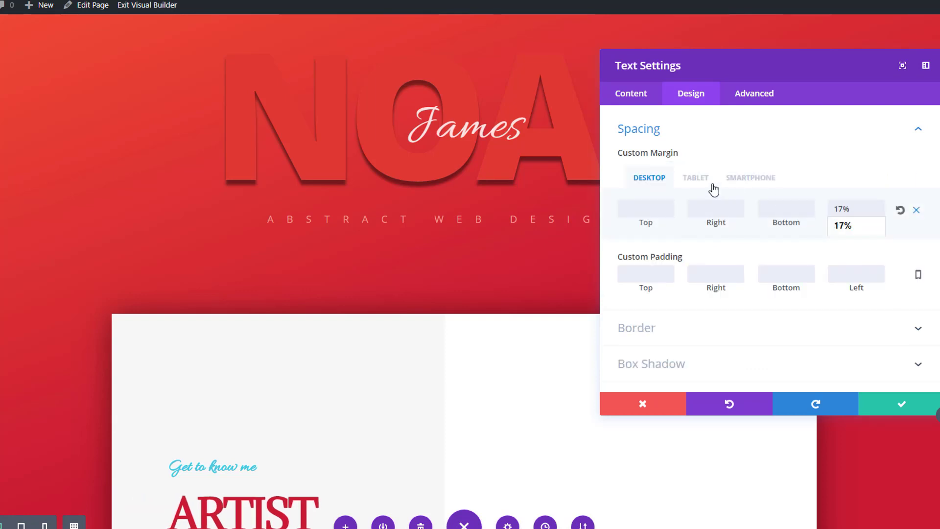
# - Set the "artist at heart" module's tablet margins to 50px bottom and 10% left, and save the module settings
pyautogui.click(695, 177)
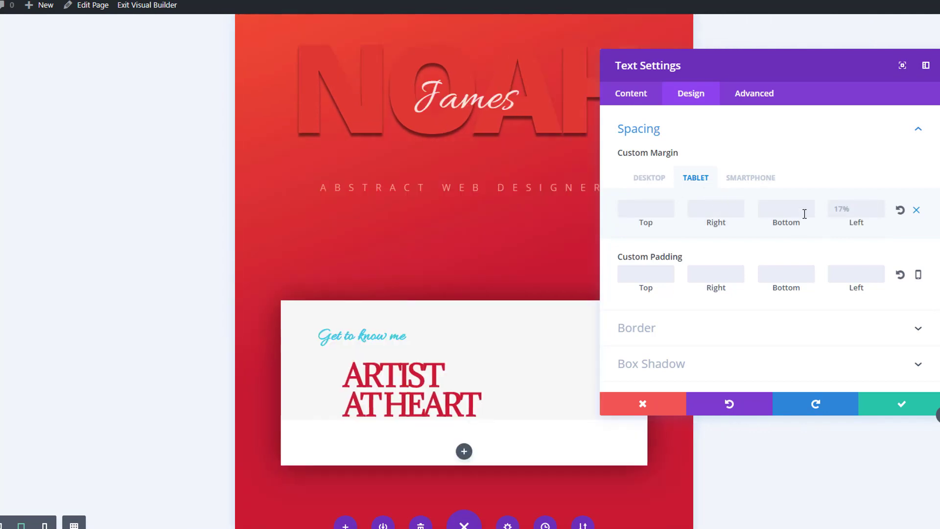
pyautogui.click(804, 213)
pyautogui.write('50px')
pyautogui.click(859, 211)
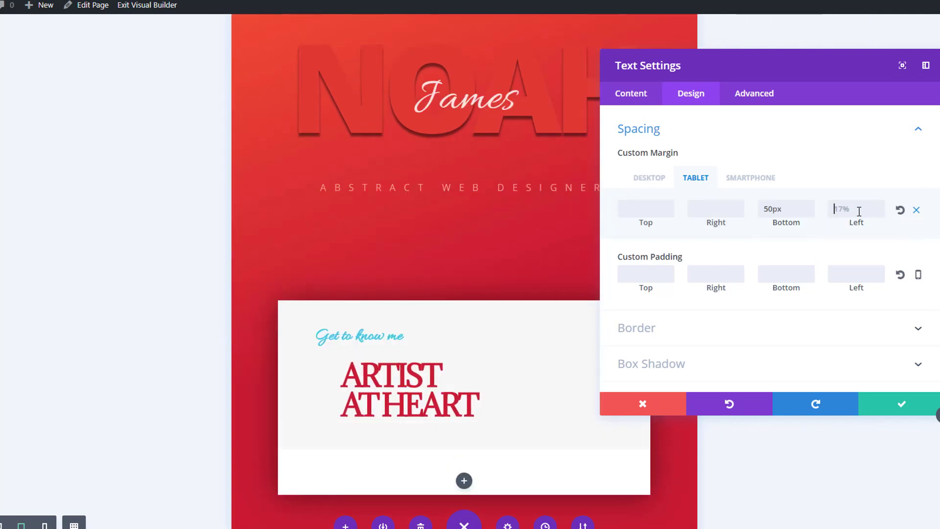
pyautogui.write('10')
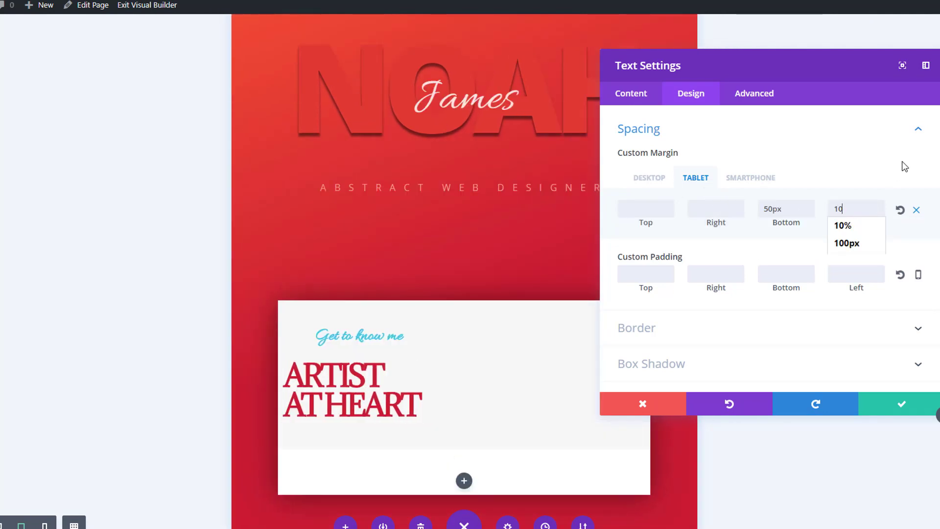
pyautogui.write('%')
pyautogui.press('Return')
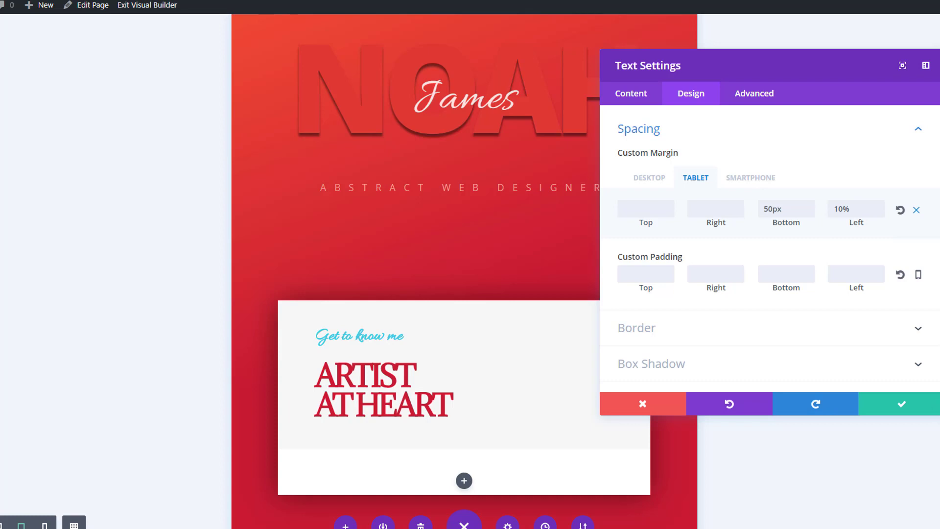
pyautogui.click(640, 177)
pyautogui.scroll(-4, 373, 234)
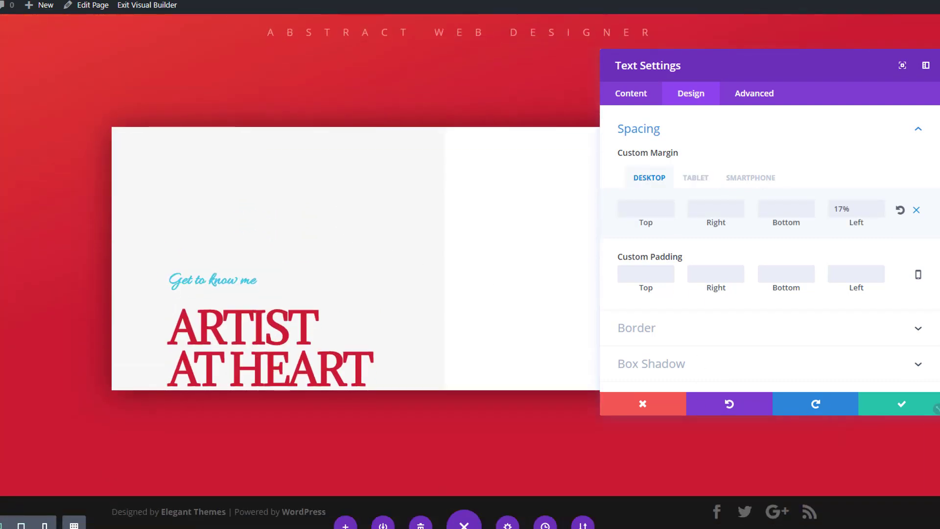
pyautogui.click(899, 403)
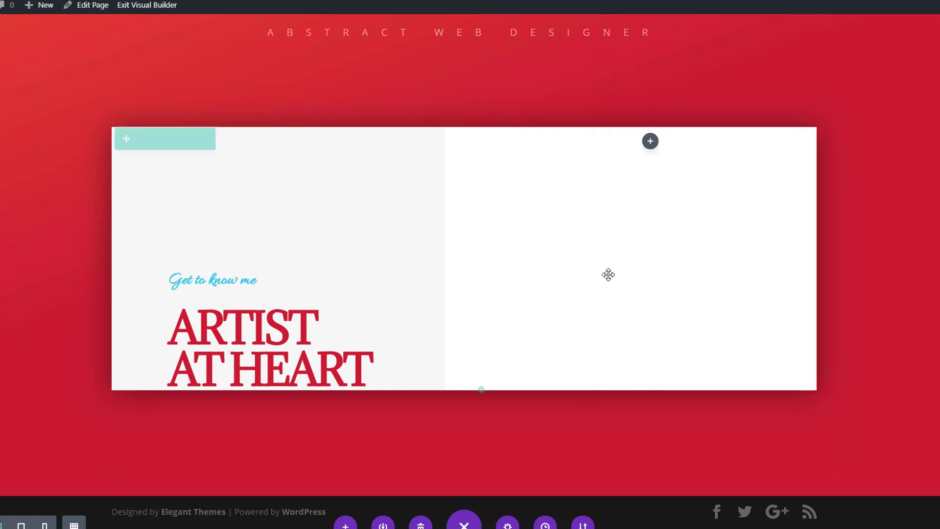
# - Insert an Image module in the row's empty white column, using portrait-square-05.jpg from the media library
pyautogui.click(650, 142)
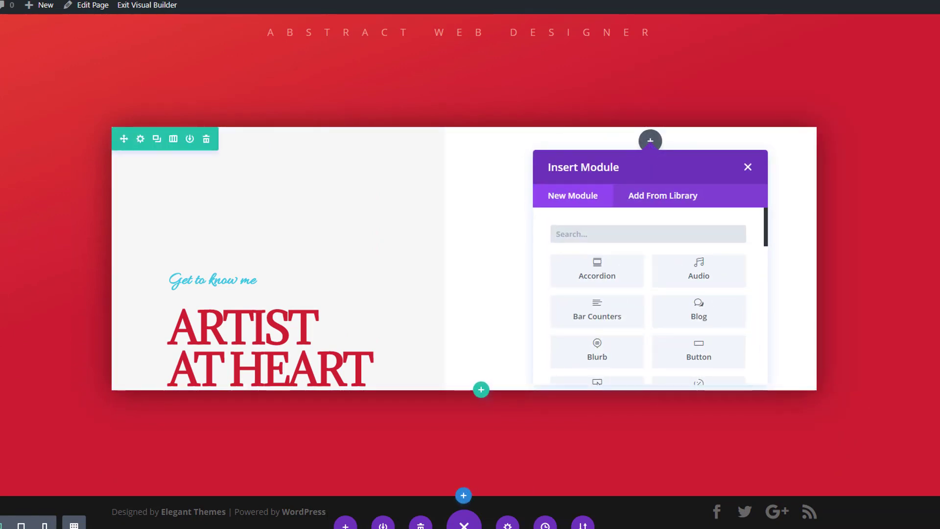
pyautogui.write('ima')
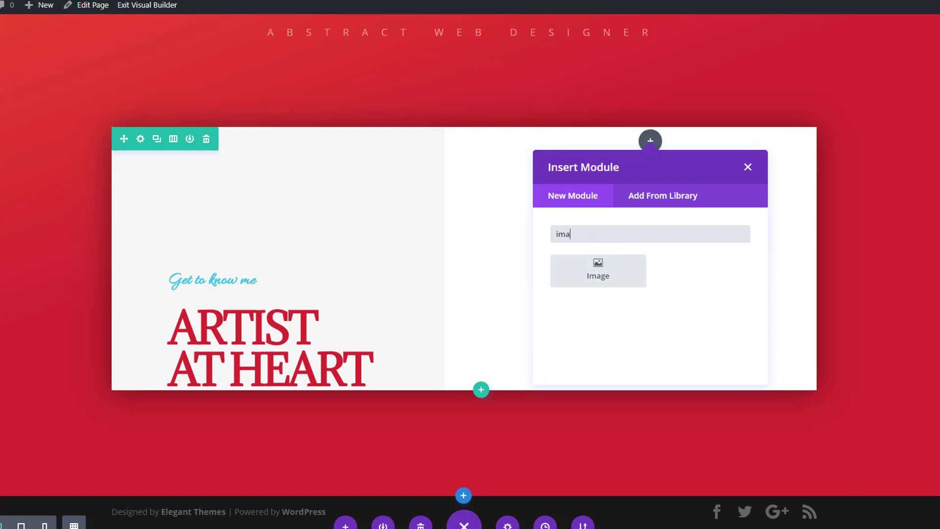
pyautogui.click(611, 281)
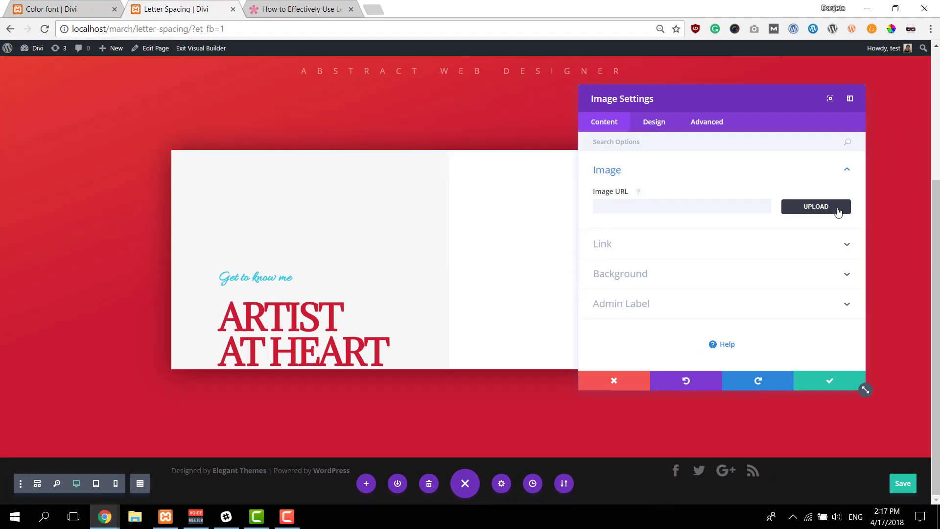
pyautogui.click(816, 206)
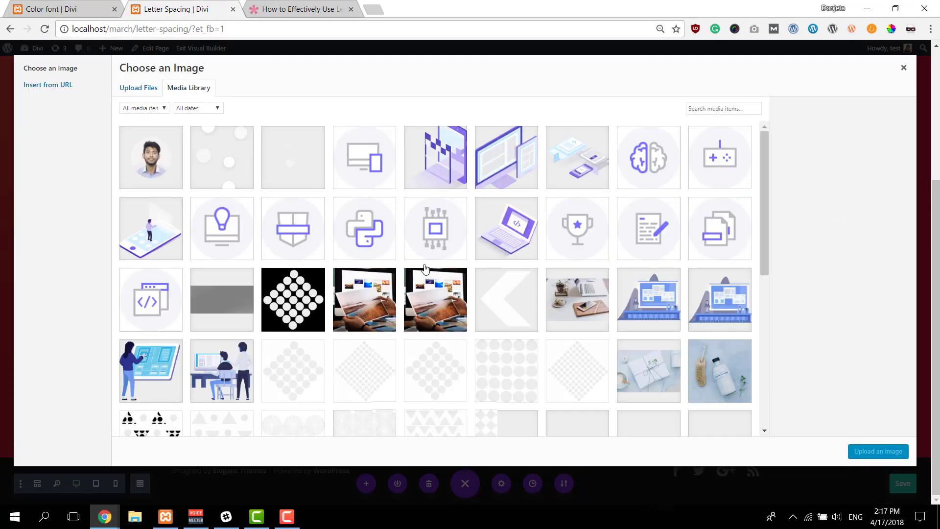
pyautogui.scroll(-7, 424, 269)
pyautogui.click(151, 256)
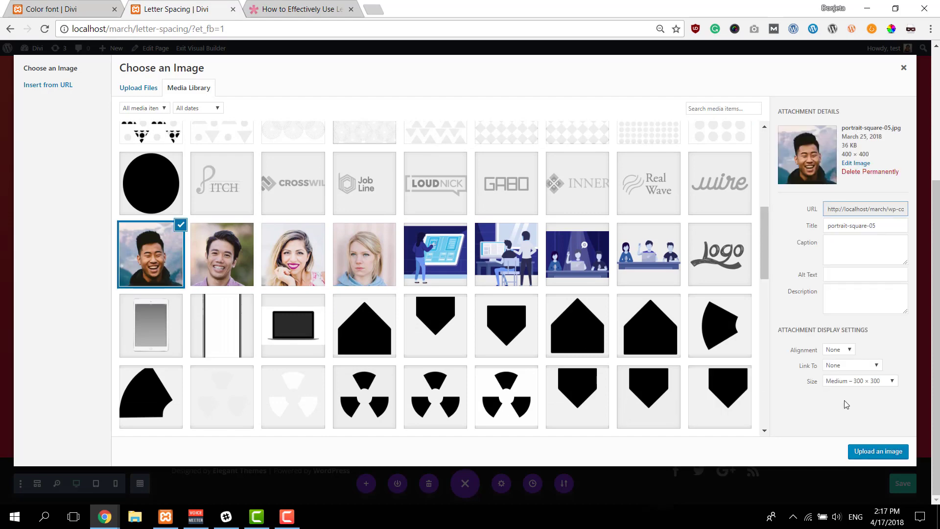
pyautogui.click(872, 449)
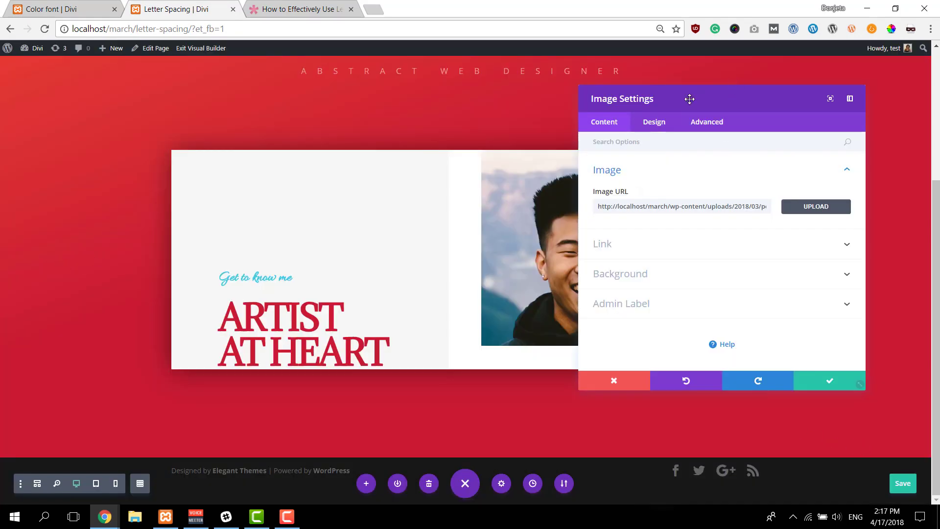
# - Turn off always centering the portrait image on mobile in its alignment settings
pyautogui.click(655, 122)
pyautogui.click(637, 178)
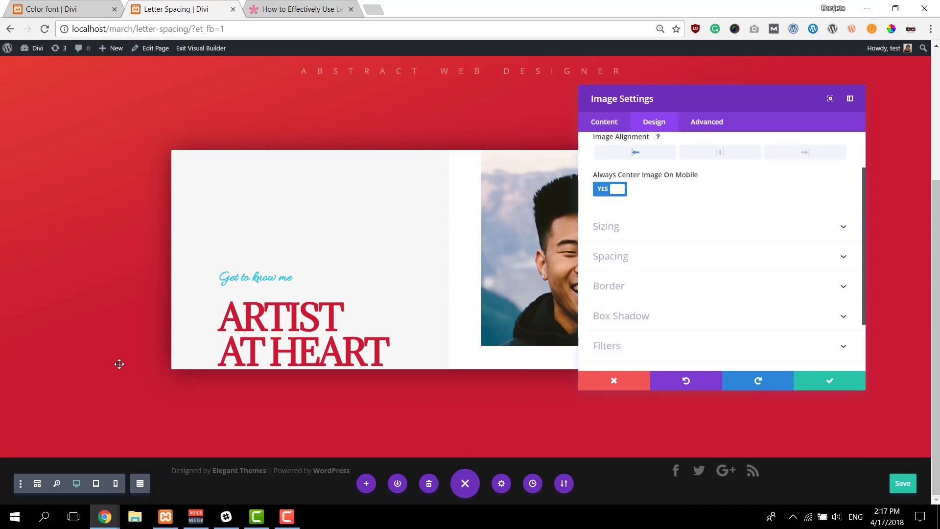
pyautogui.click(607, 190)
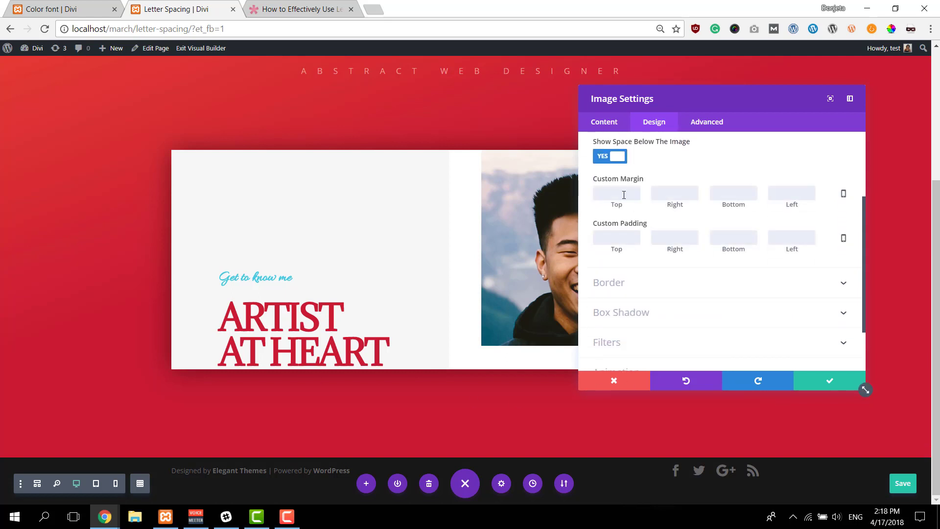
# - Set the portrait image's top margin to -50px on desktop, and its tablet margins to 0px top and 5% left
pyautogui.click(628, 225)
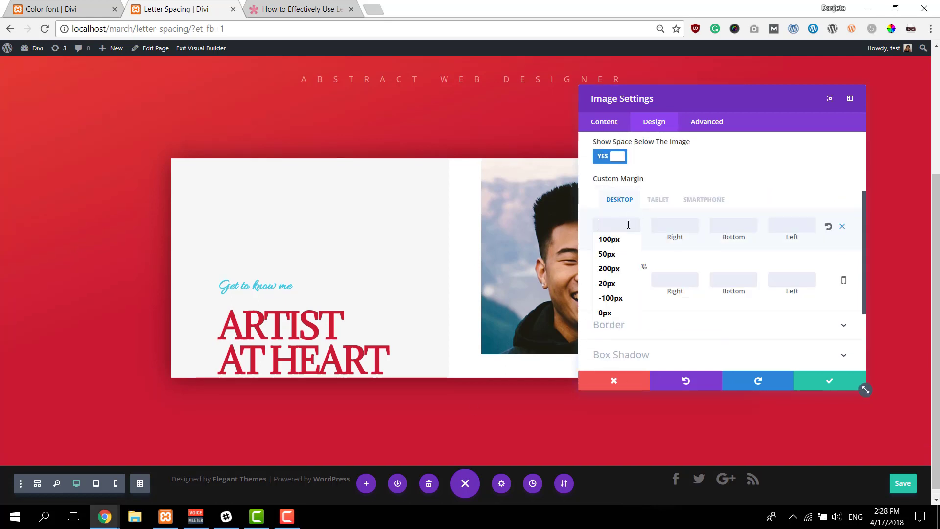
pyautogui.click(666, 205)
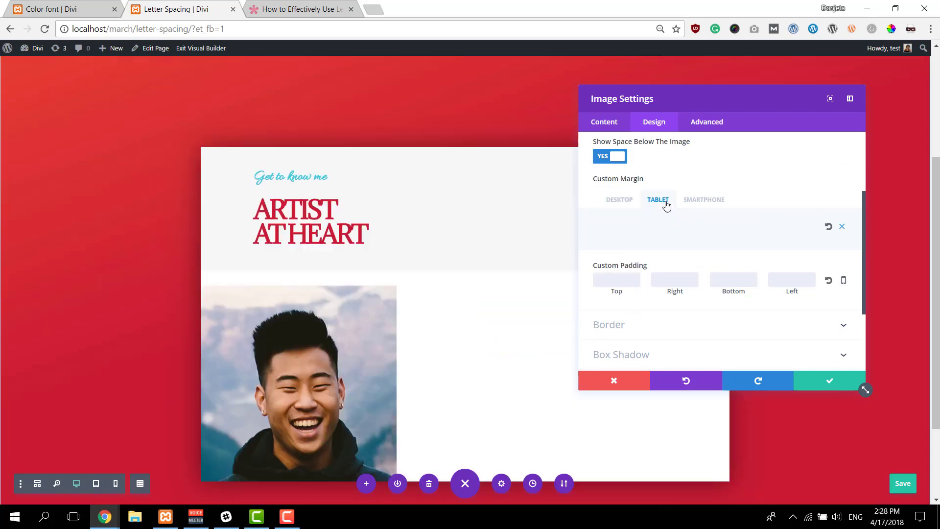
pyautogui.click(782, 226)
pyautogui.write('5')
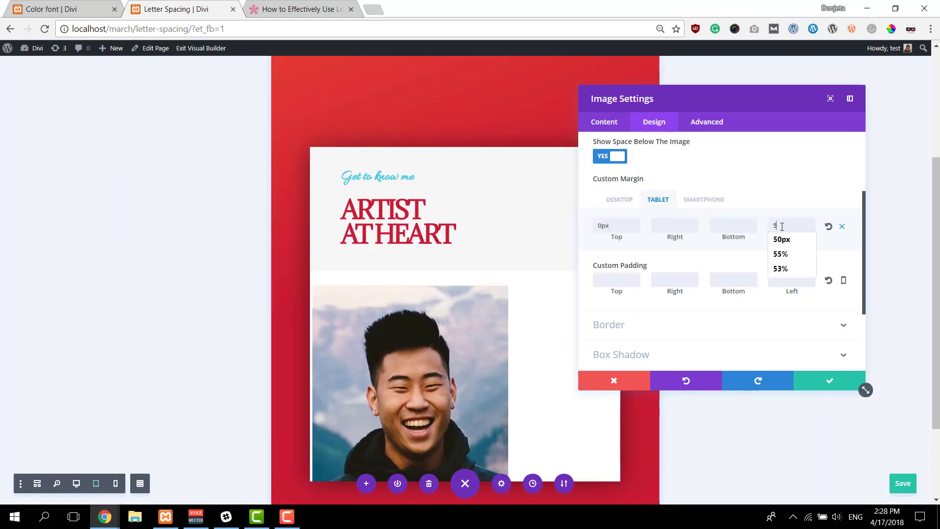
pyautogui.click(708, 199)
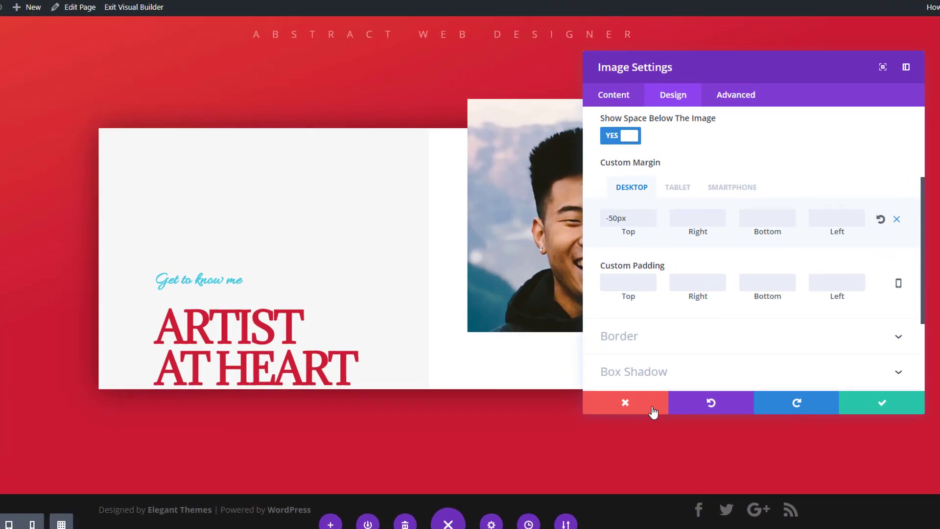
# - Give the portrait image a 35px solid white border on all sides
pyautogui.scroll(-2, 679, 309)
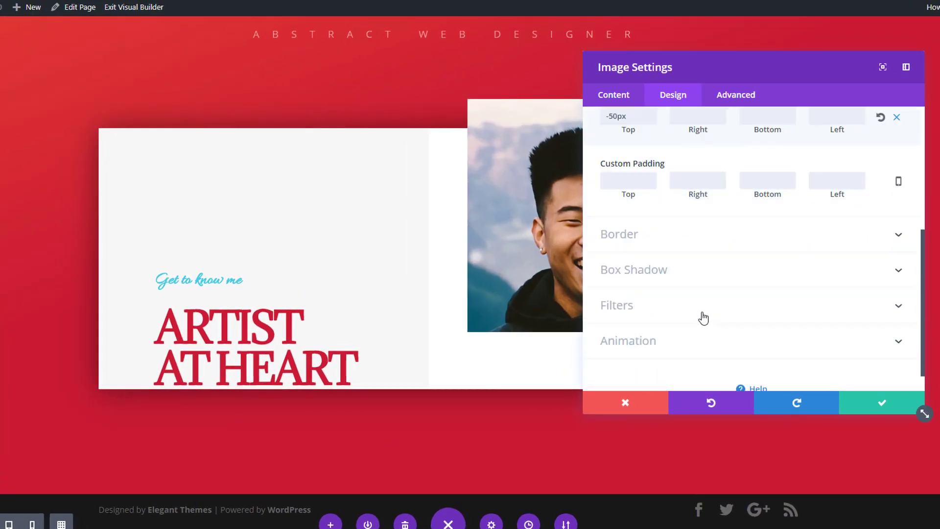
pyautogui.scroll(-1, 704, 319)
pyautogui.click(653, 211)
pyautogui.scroll(-3, 663, 326)
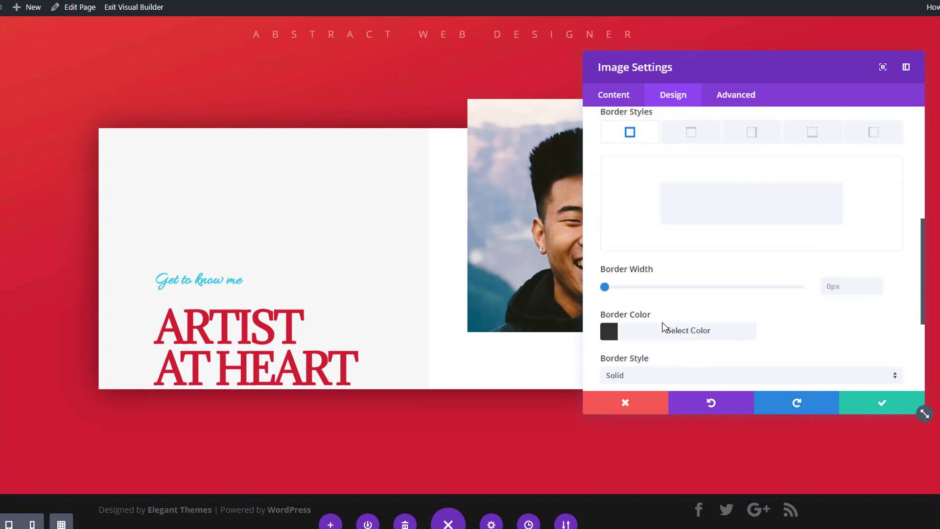
pyautogui.moveTo(603, 269); pyautogui.dragTo(742, 269)
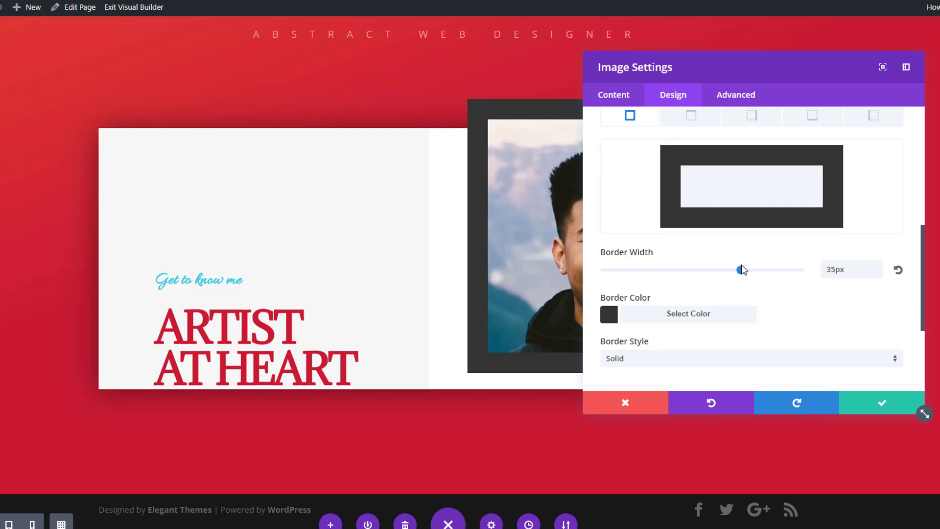
pyautogui.scroll(-2, 751, 269)
pyautogui.click(728, 249)
pyautogui.scroll(-2, 716, 322)
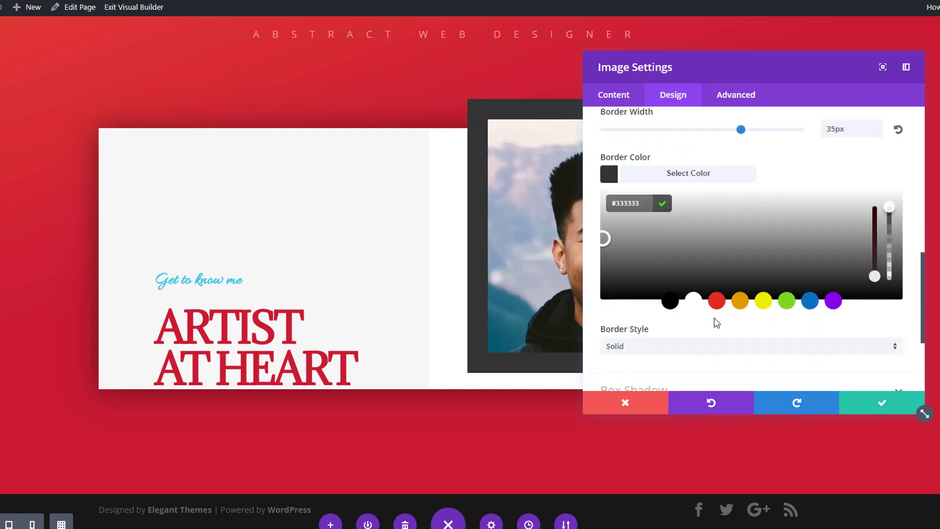
pyautogui.click(694, 295)
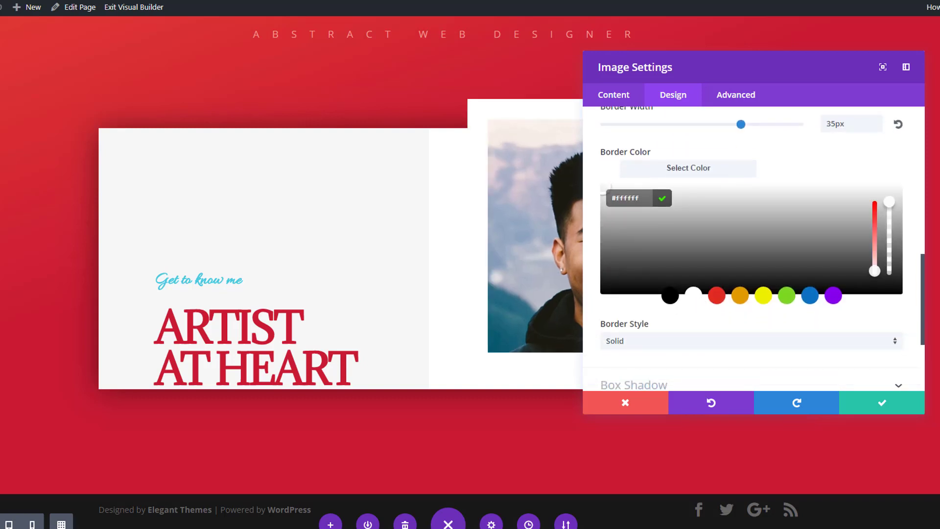
# - Apply the first box shadow style to the portrait image and set its blur strength to 41px
pyautogui.scroll(-3, 760, 341)
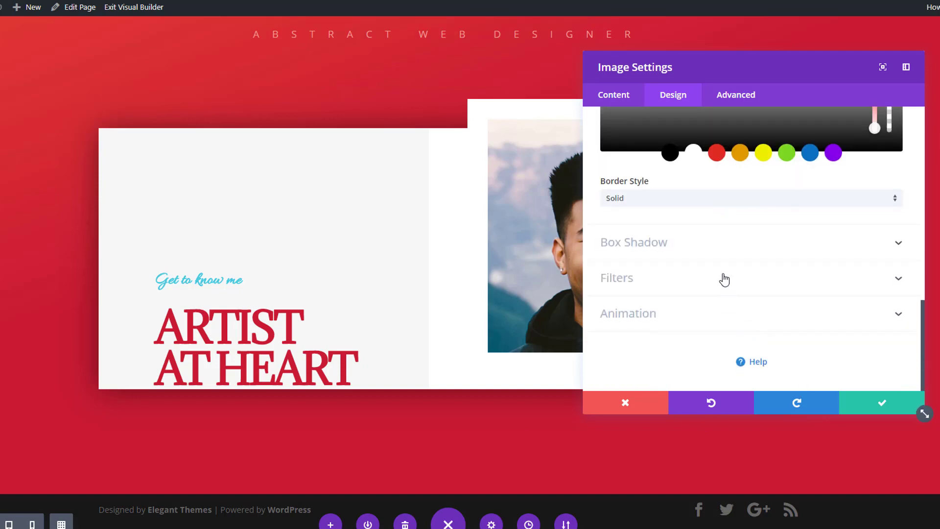
pyautogui.click(706, 243)
pyautogui.click(708, 189)
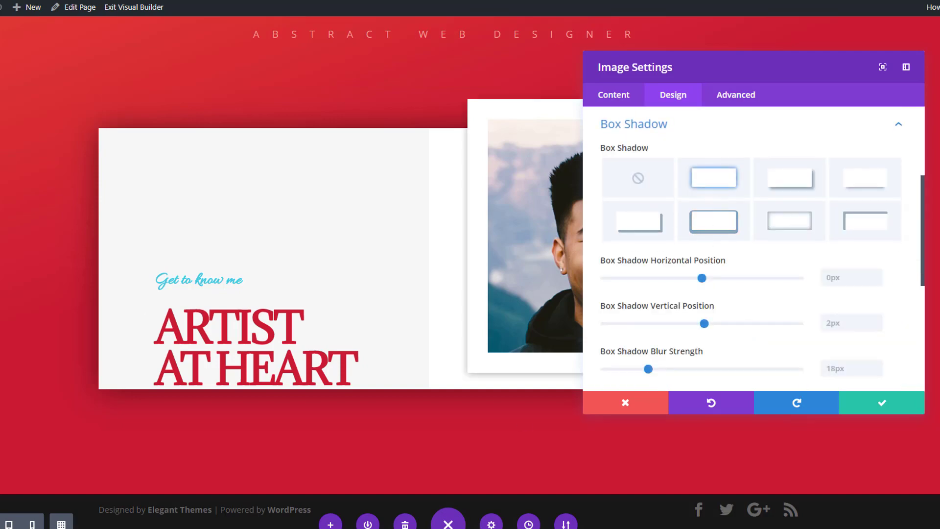
pyautogui.scroll(-2, 851, 318)
pyautogui.click(841, 296)
pyautogui.write('41px')
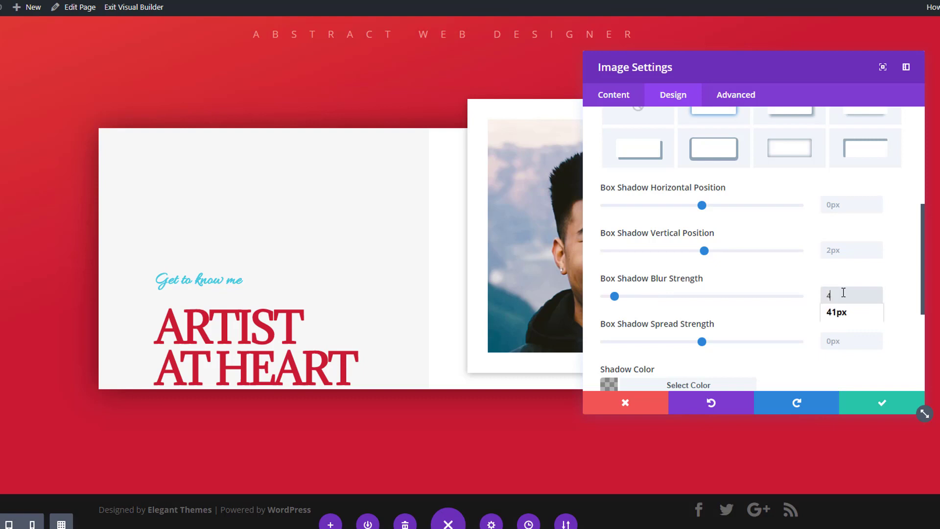
pyautogui.click(911, 311)
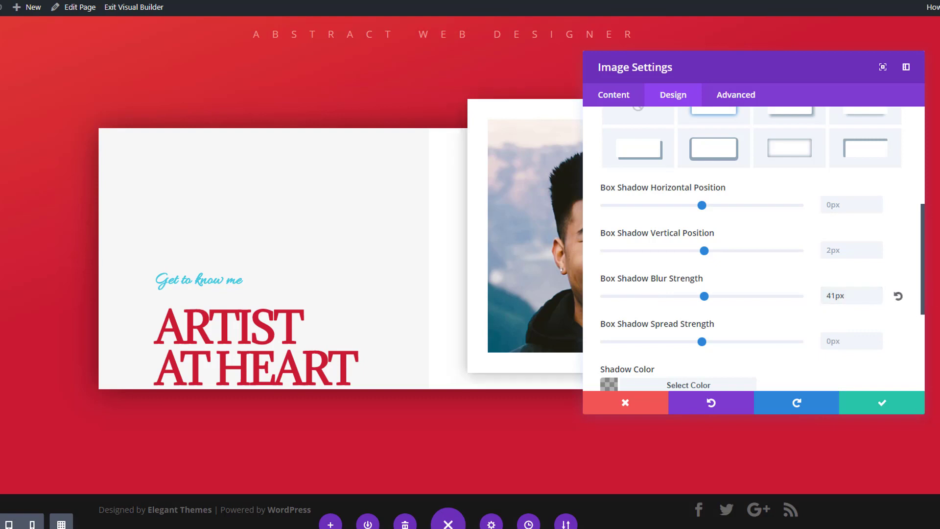
# - Check that the portrait's shadow color is rgba(0,0,0,0.3) and save the image settings
pyautogui.scroll(-3, 657, 381)
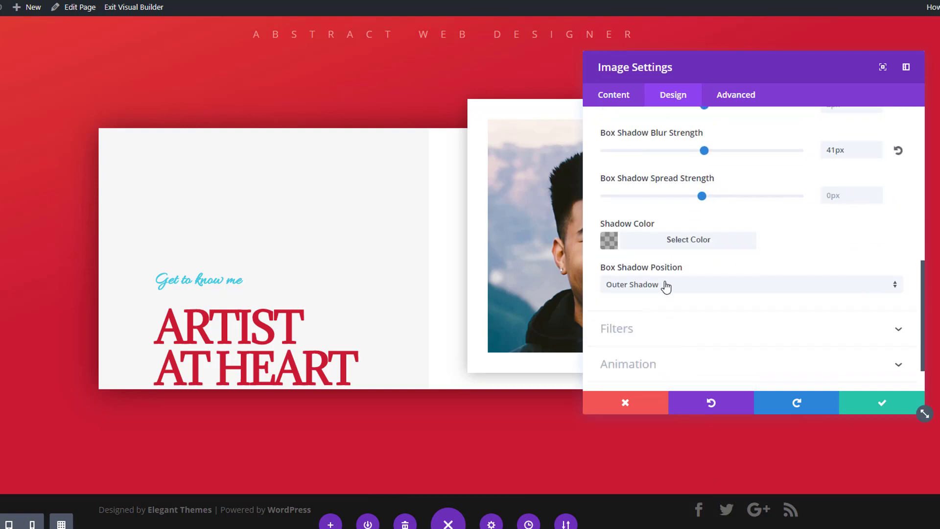
pyautogui.click(657, 240)
pyautogui.click(652, 265)
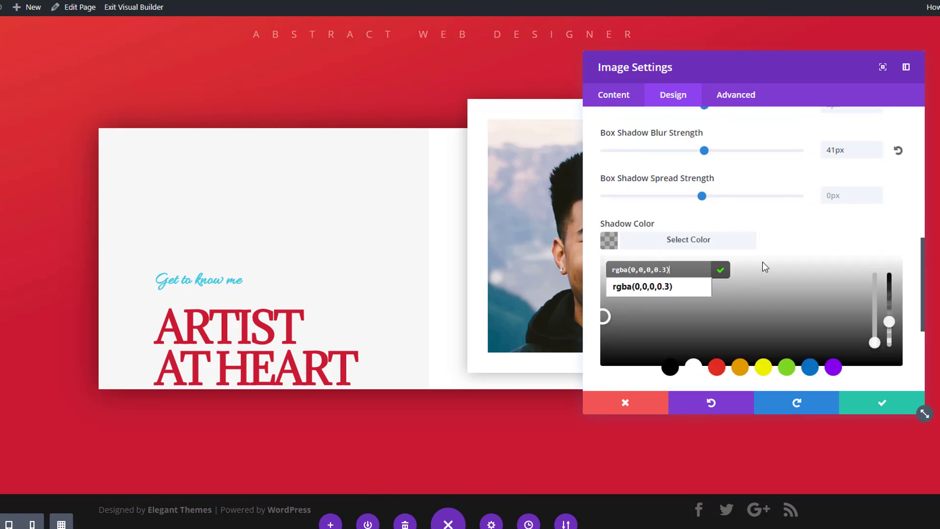
pyautogui.click(721, 239)
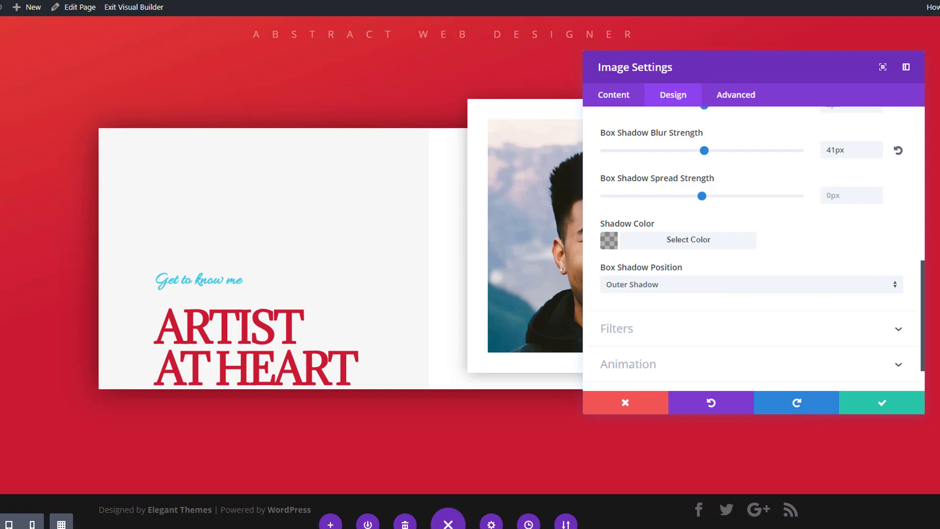
pyautogui.click(853, 409)
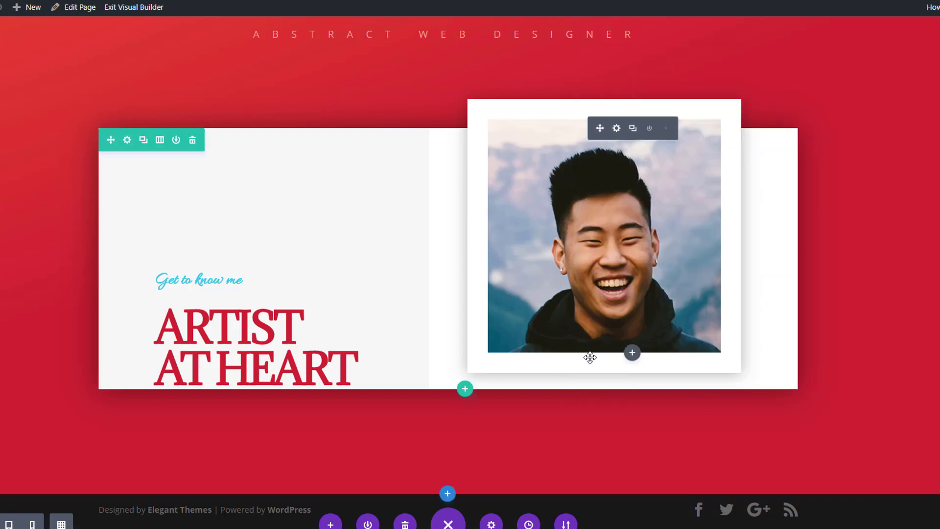
# - Insert a Text module below the portrait image
pyautogui.click(632, 352)
pyautogui.write('text')
pyautogui.click(579, 231)
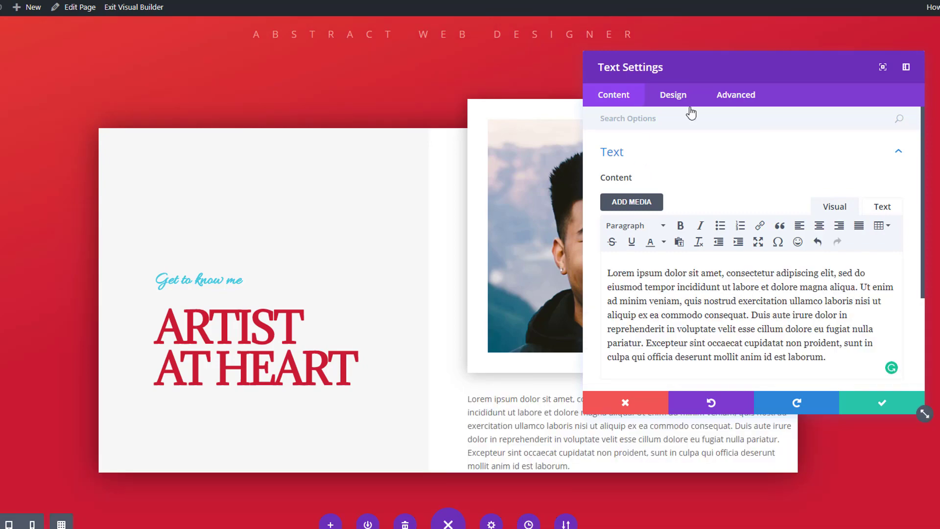
# - Set the new paragraph's text size to 15px and its text color to #828282
pyautogui.click(688, 104)
pyautogui.click(686, 157)
pyautogui.scroll(-3, 719, 324)
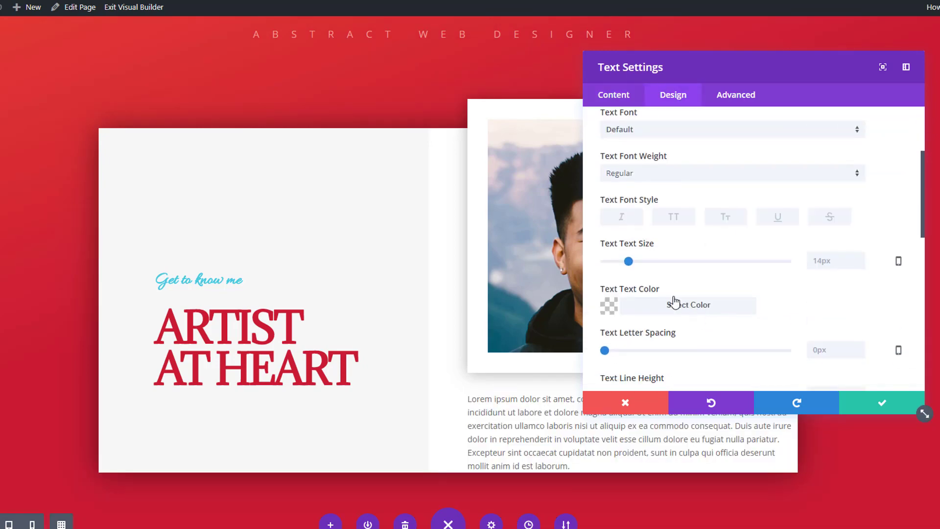
pyautogui.moveTo(628, 262); pyautogui.dragTo(631, 261)
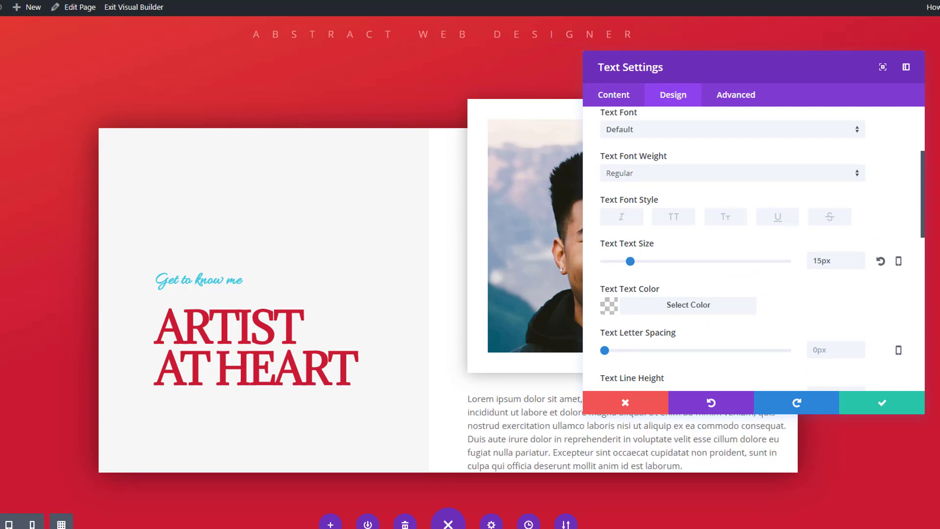
pyautogui.click(661, 306)
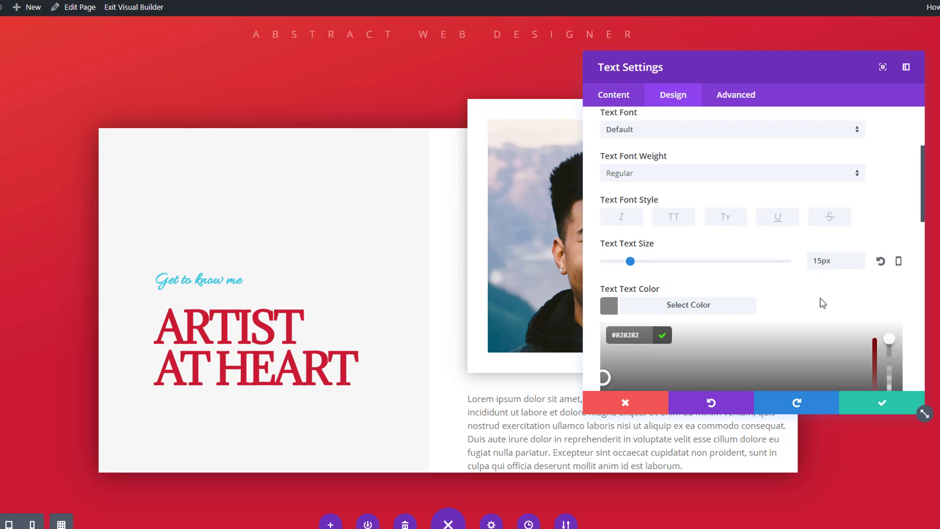
# - Reduce the paragraph's line height slightly and justify its text
pyautogui.scroll(-5, 840, 348)
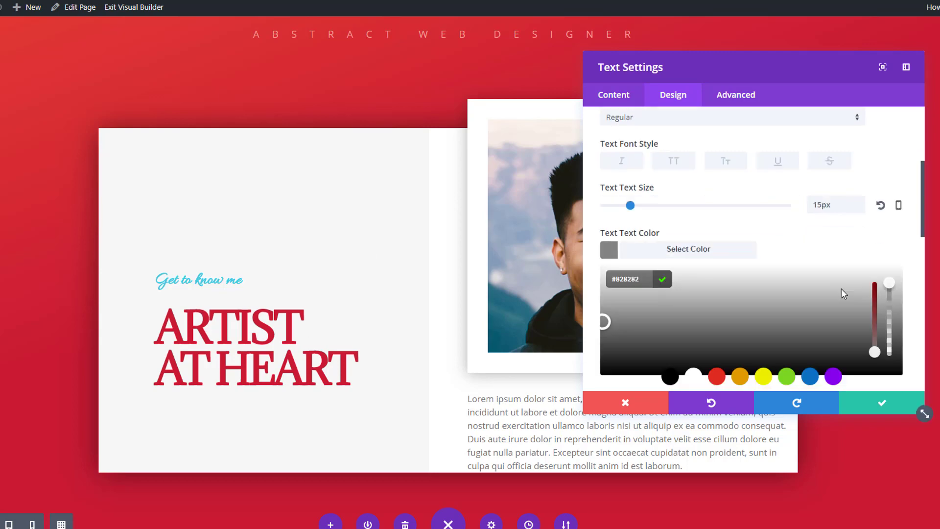
pyautogui.moveTo(661, 236); pyautogui.dragTo(642, 235)
pyautogui.scroll(-3, 623, 245)
pyautogui.scroll(-2, 853, 275)
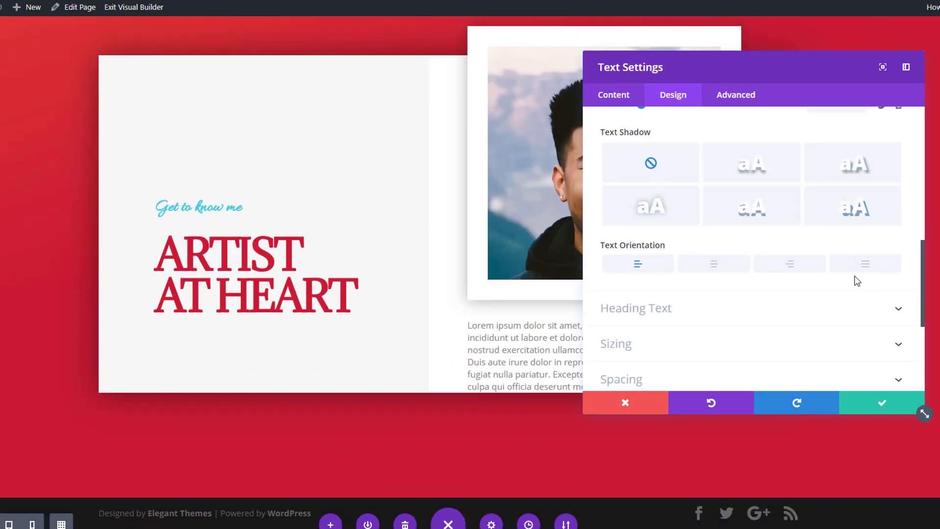
pyautogui.click(862, 263)
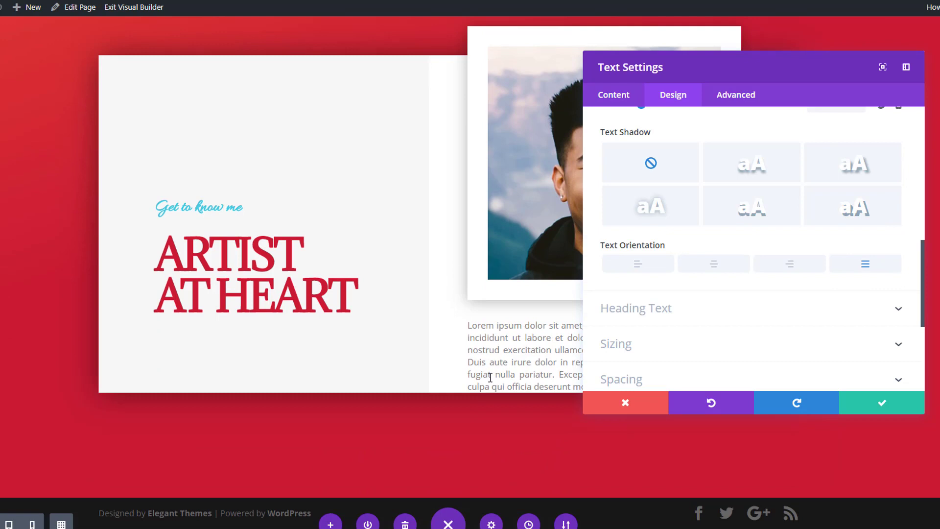
# - Set the paragraph module's width to 70%
pyautogui.scroll(-2, 832, 283)
pyautogui.click(722, 275)
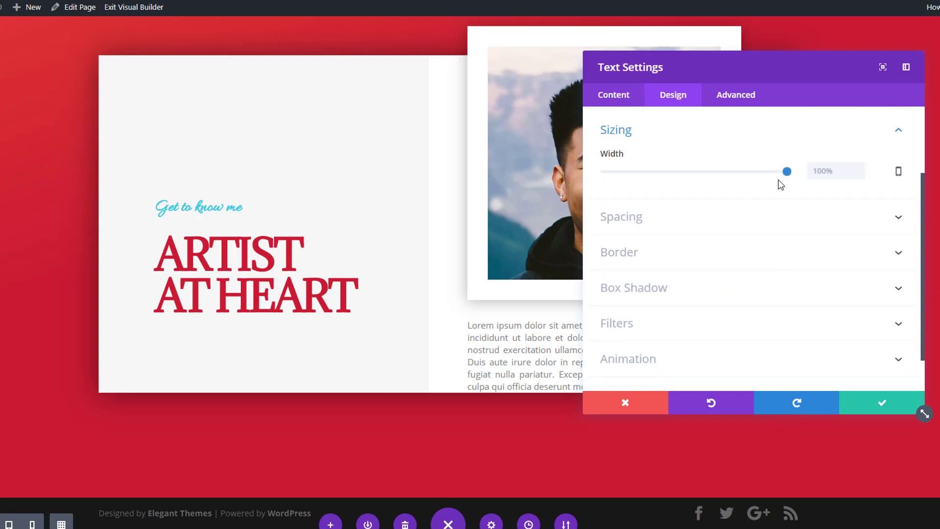
pyautogui.moveTo(787, 171); pyautogui.dragTo(732, 174)
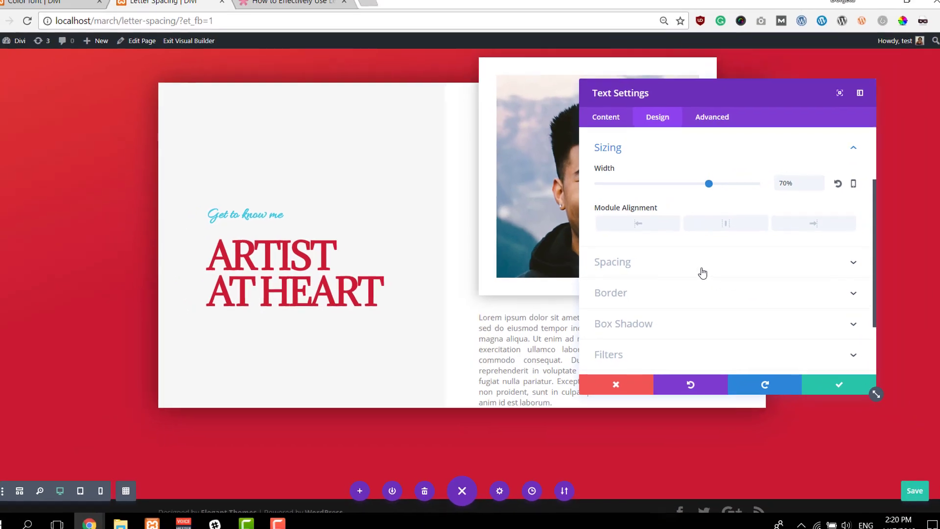
# - Set the paragraph's custom margins to 50px top on desktop, and 0px top and 10% left on tablet
pyautogui.click(727, 262)
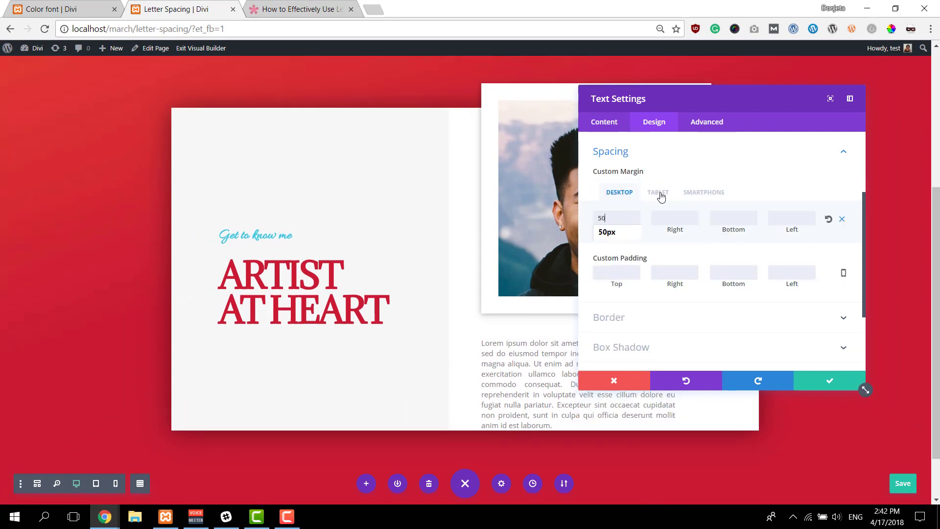
pyautogui.click(657, 192)
pyautogui.click(631, 216)
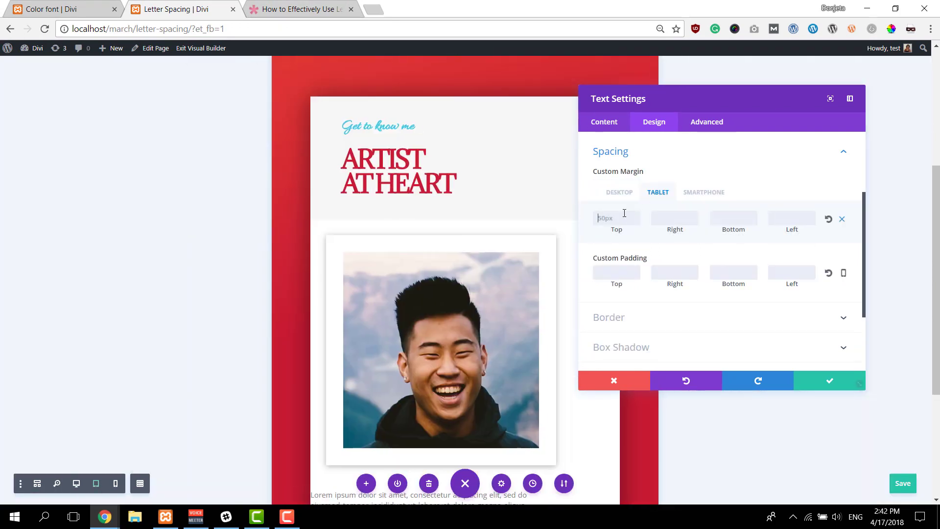
pyautogui.write('0')
pyautogui.click(803, 219)
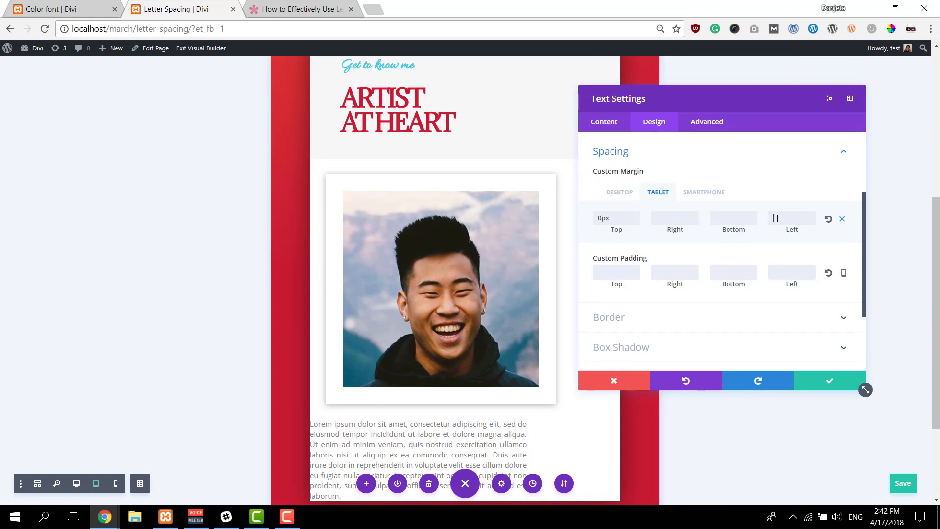
pyautogui.write('10%')
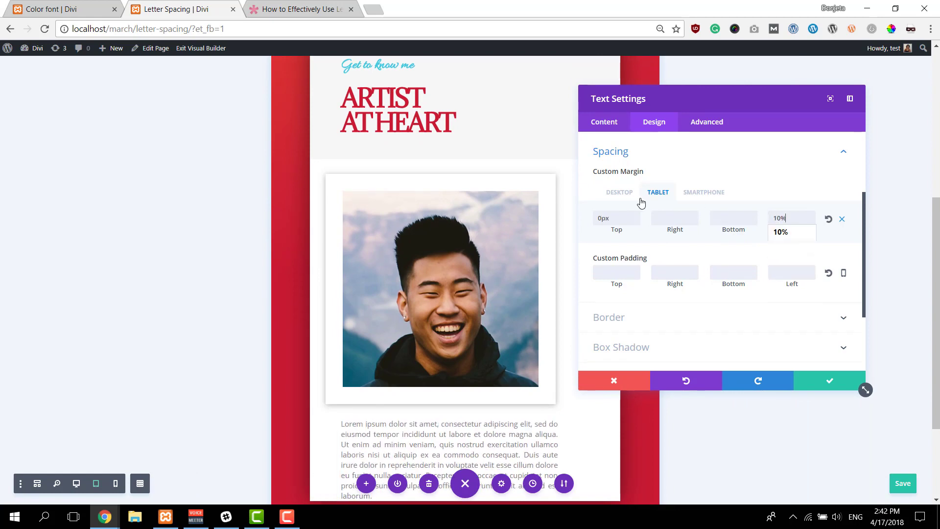
pyautogui.click(625, 192)
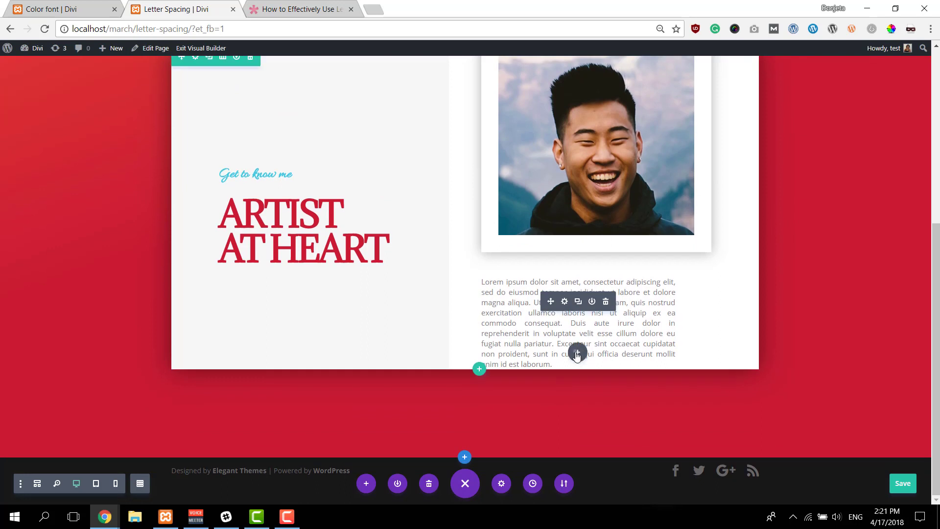
# - Insert a Button module below the paragraph and set its text to "read more"
pyautogui.click(577, 354)
pyautogui.write('bu')
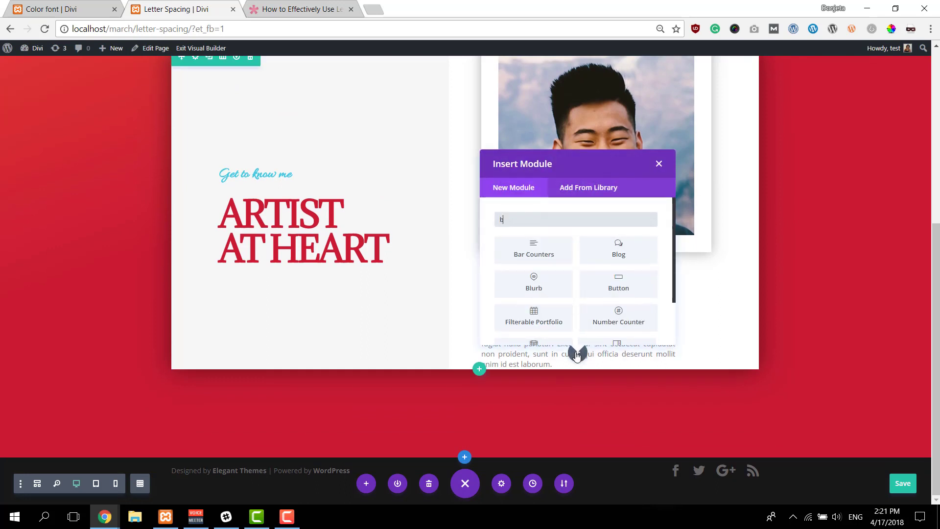
pyautogui.click(549, 252)
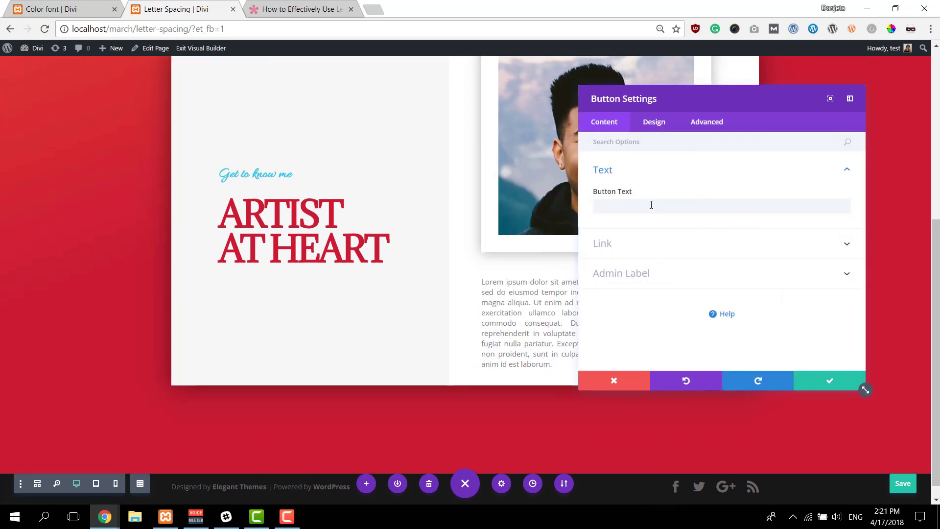
pyautogui.click(650, 204)
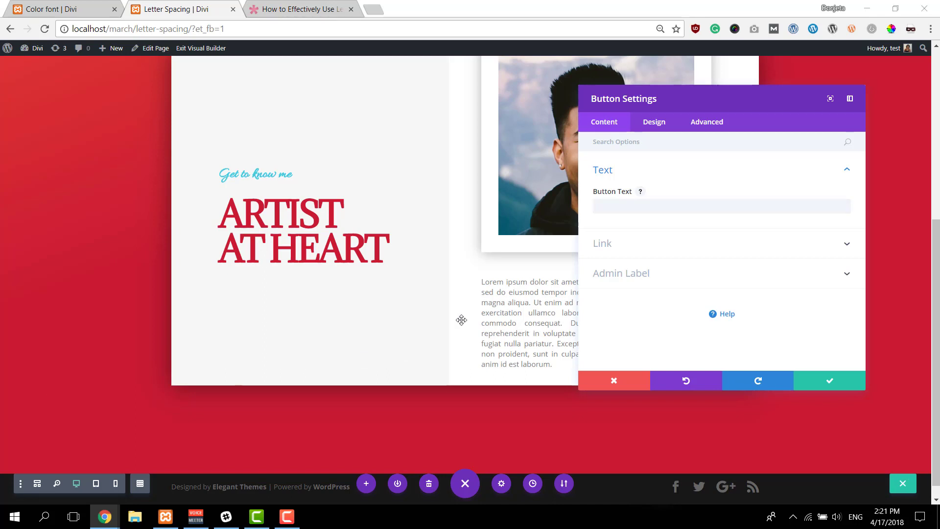
pyautogui.click(640, 199)
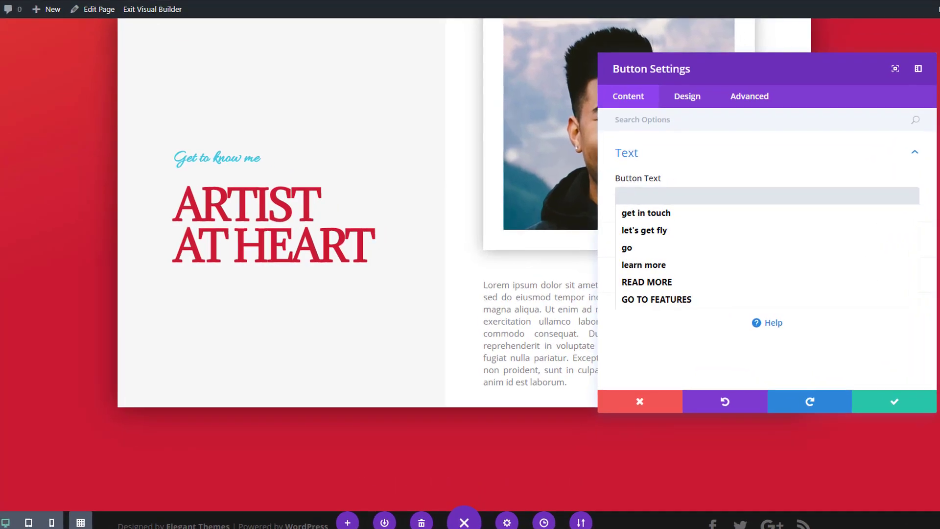
pyautogui.write('read more')
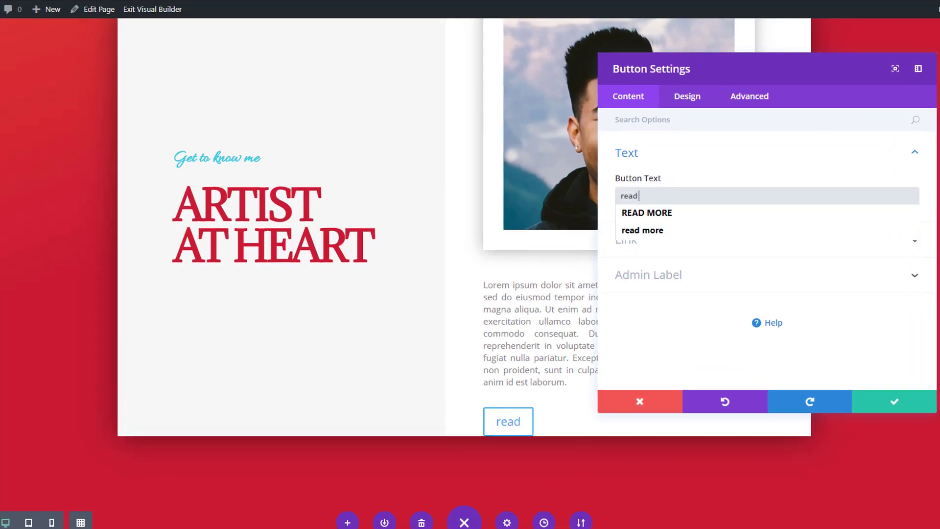
# - Enable custom styles for the button, with 13px text in #ffffff
pyautogui.click(687, 96)
pyautogui.click(682, 158)
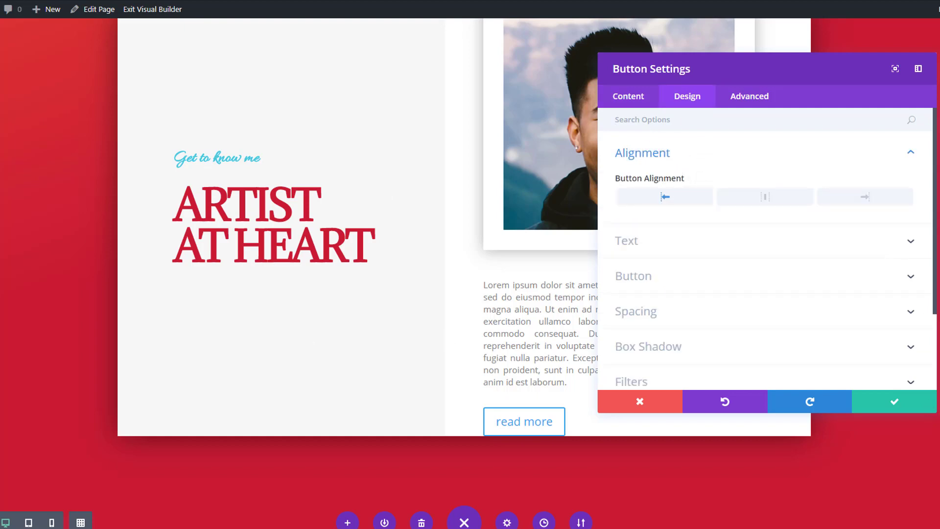
pyautogui.click(697, 277)
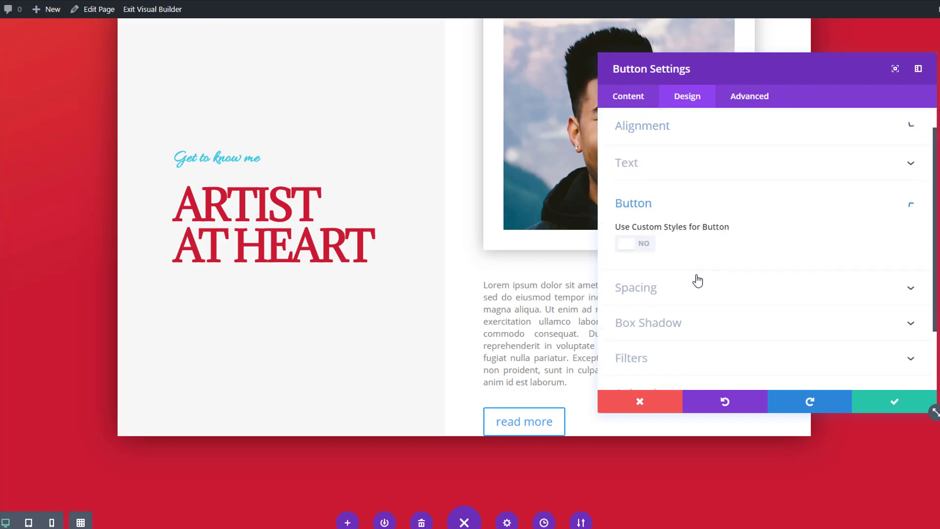
pyautogui.click(649, 171)
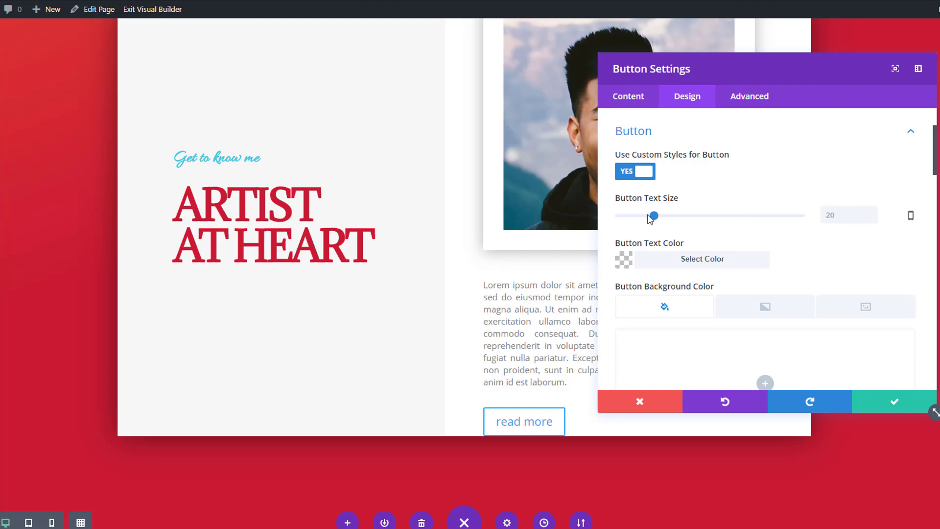
pyautogui.moveTo(649, 218); pyautogui.dragTo(643, 218)
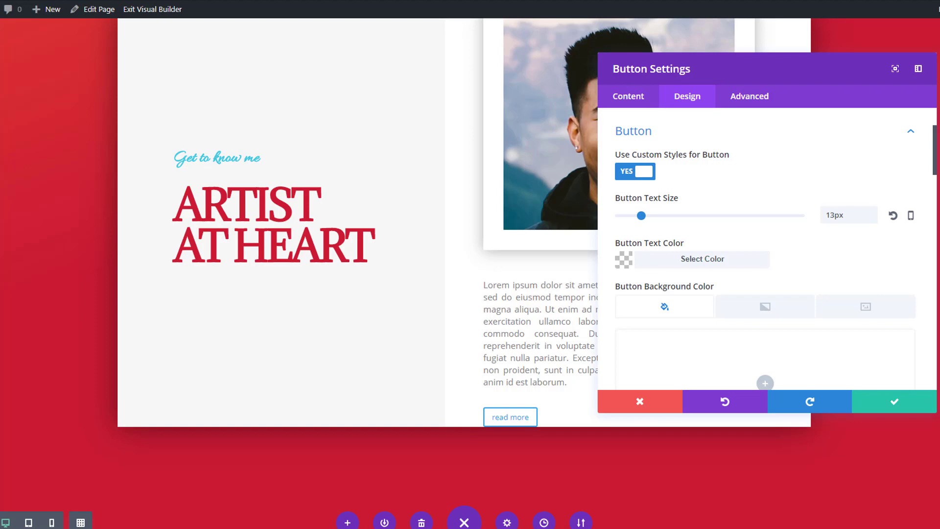
pyautogui.click(671, 264)
pyautogui.click(645, 285)
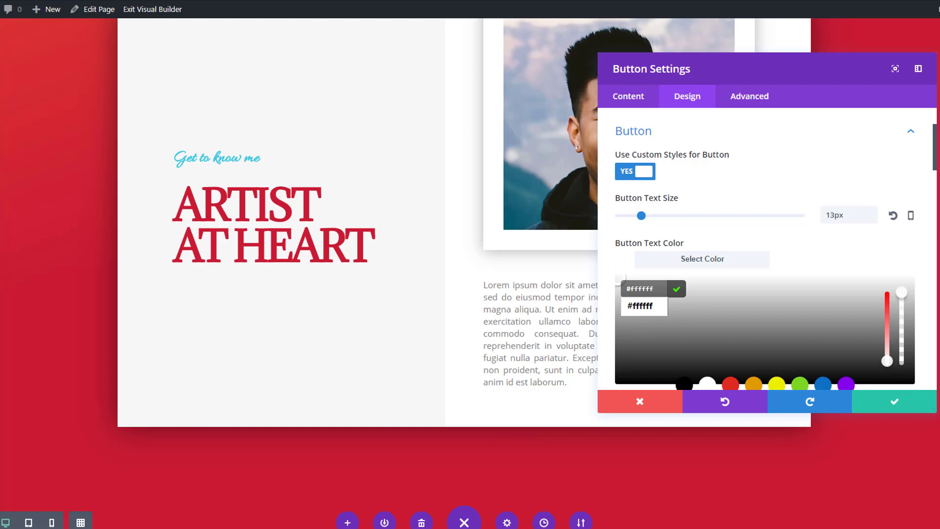
pyautogui.click(644, 305)
pyautogui.scroll(-3, 797, 264)
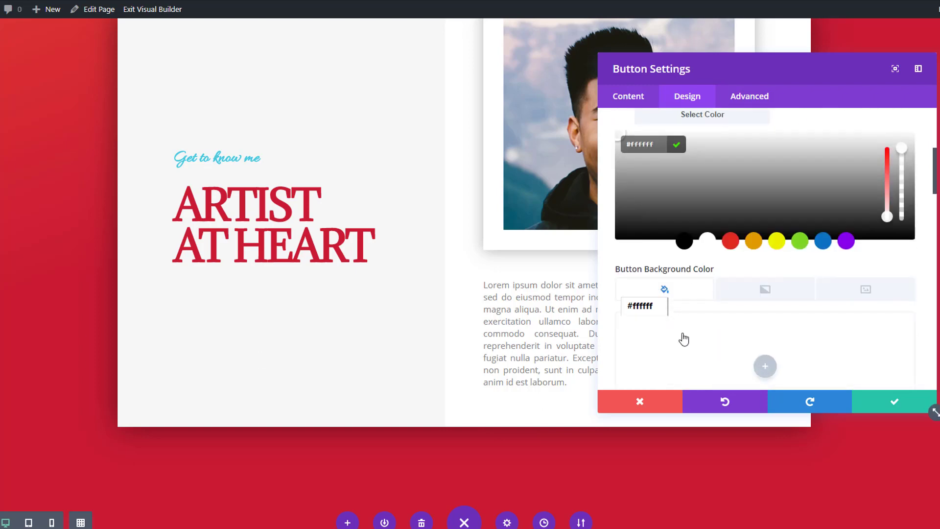
# - Copy Color #5 from the blog post and use it, #44cae1, as the button's background color
pyautogui.click(640, 306)
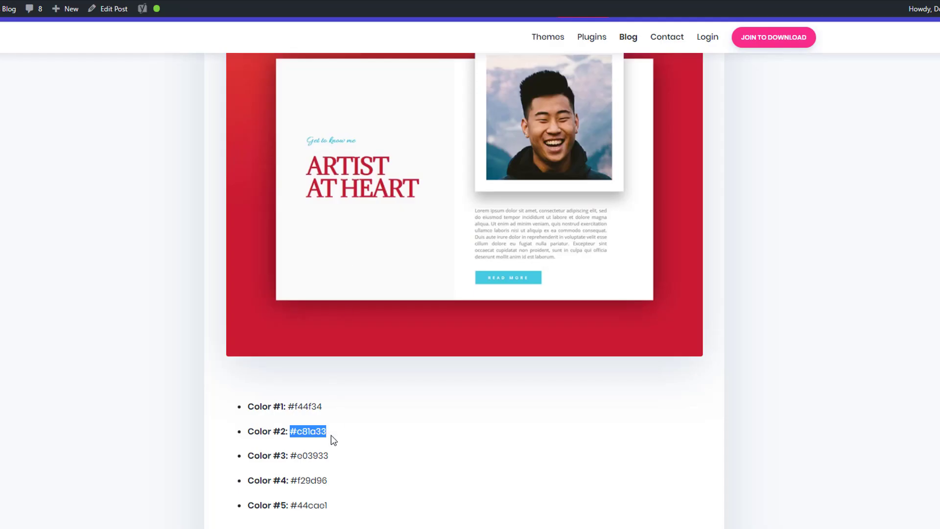
pyautogui.moveTo(335, 504); pyautogui.dragTo(293, 504)
pyautogui.hotkey('ctrl', 'c')
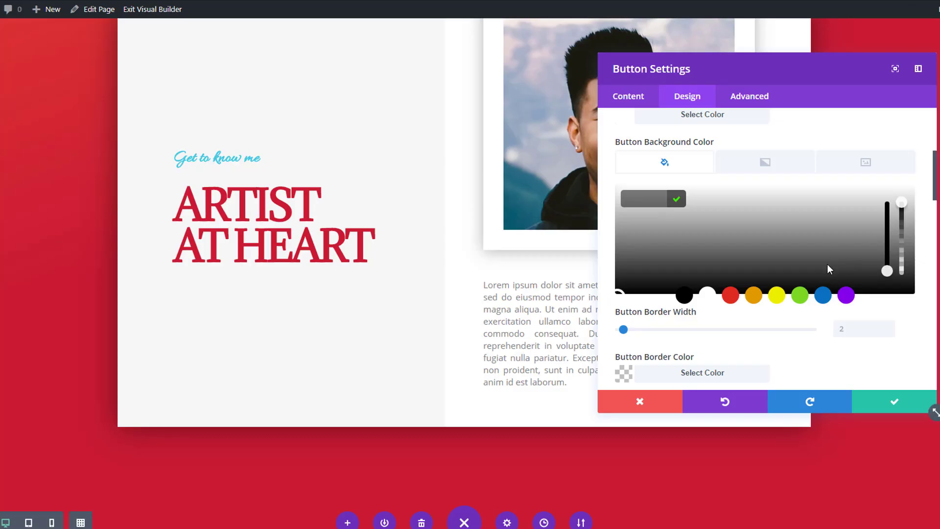
pyautogui.scroll(-2, 661, 172)
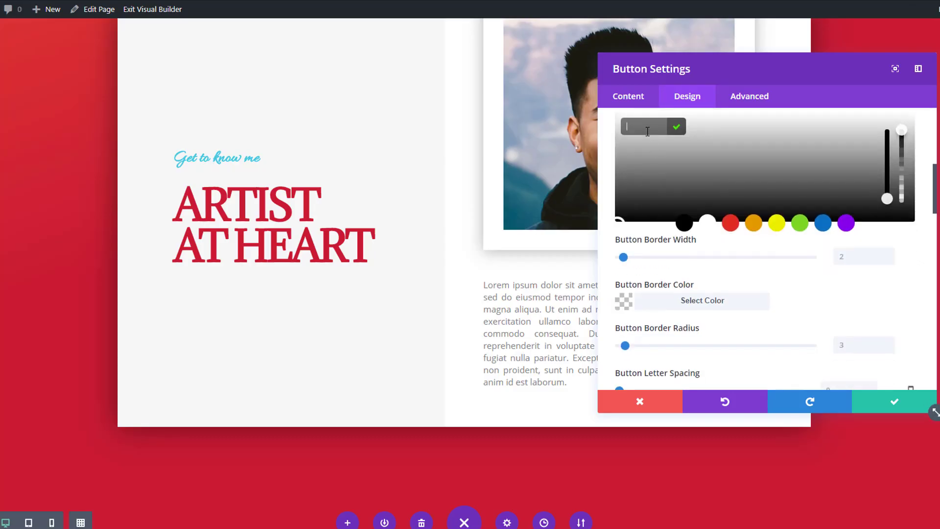
pyautogui.hotkey('ctrl', 'v')
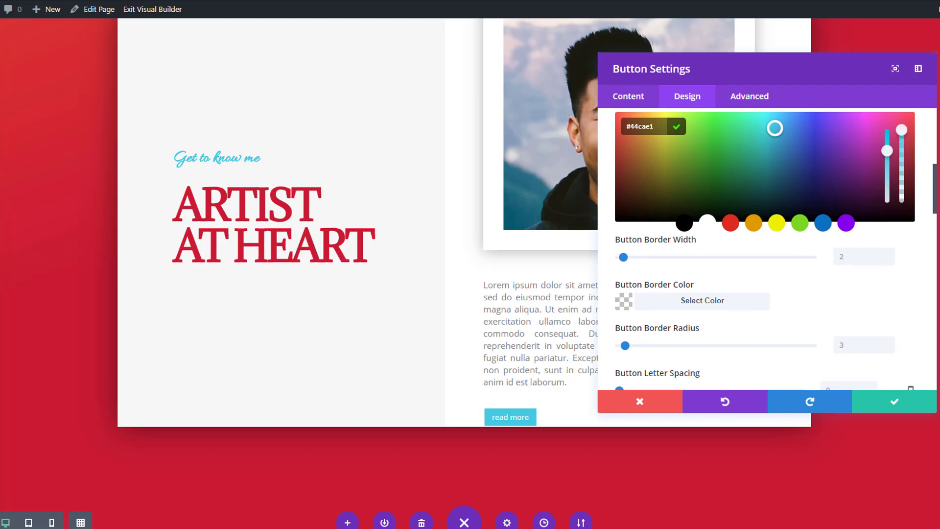
# - Set the button's border width to 0px and its letter spacing to 6px
pyautogui.moveTo(623, 257); pyautogui.dragTo(613, 259)
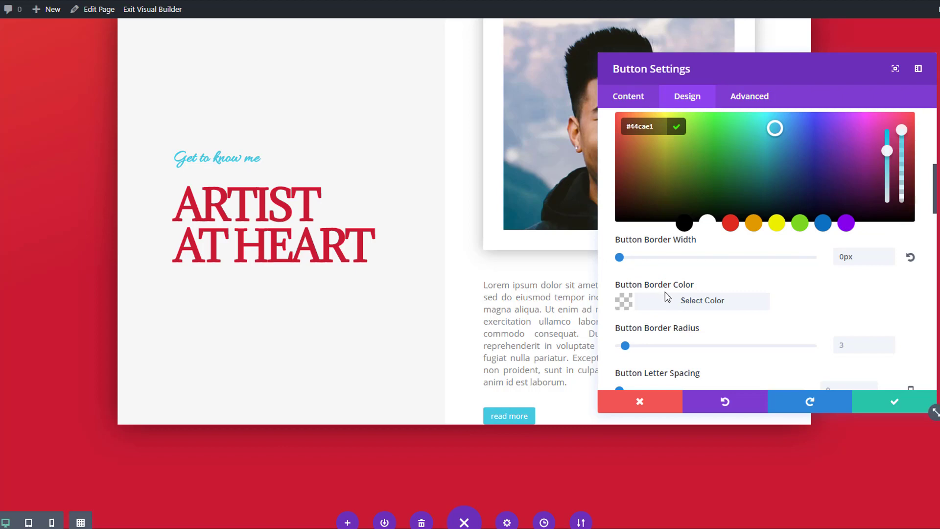
pyautogui.scroll(-2, 664, 291)
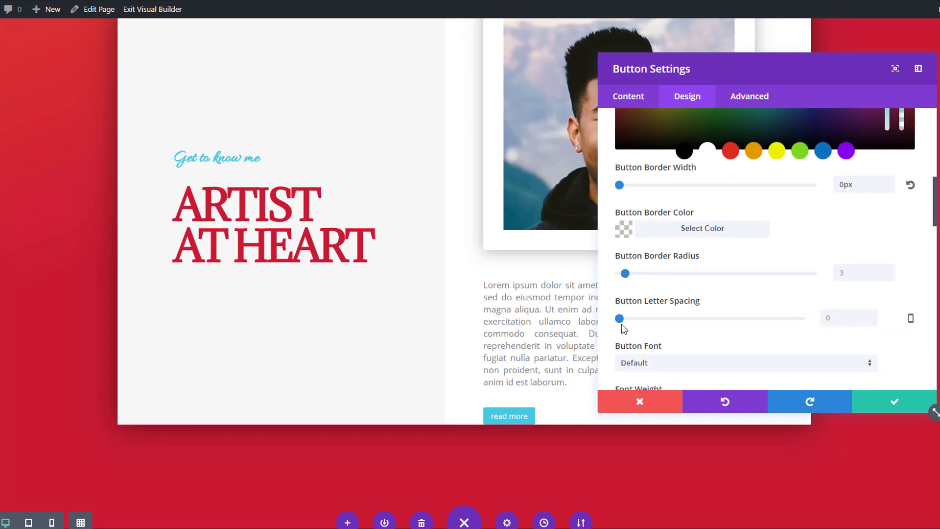
pyautogui.moveTo(623, 319); pyautogui.dragTo(631, 323)
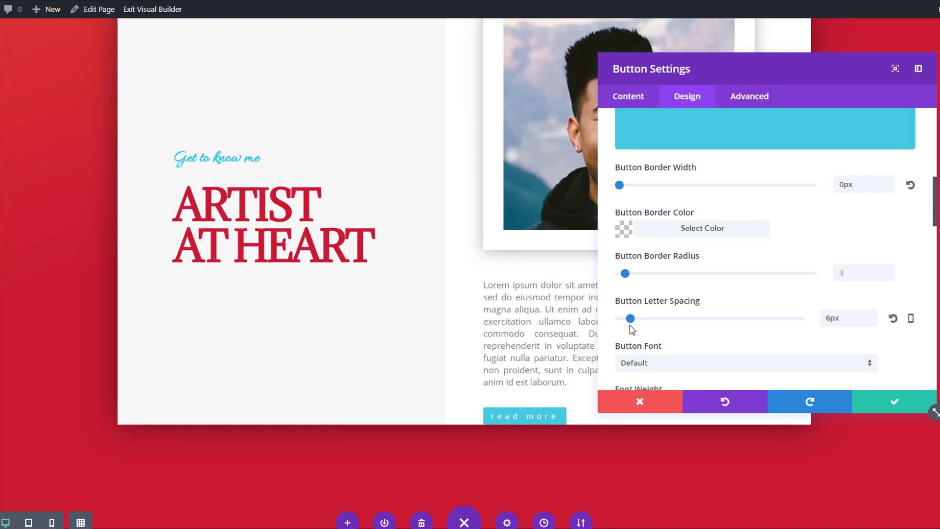
# - Apply the uppercase font style to the button text
pyautogui.scroll(-4, 695, 284)
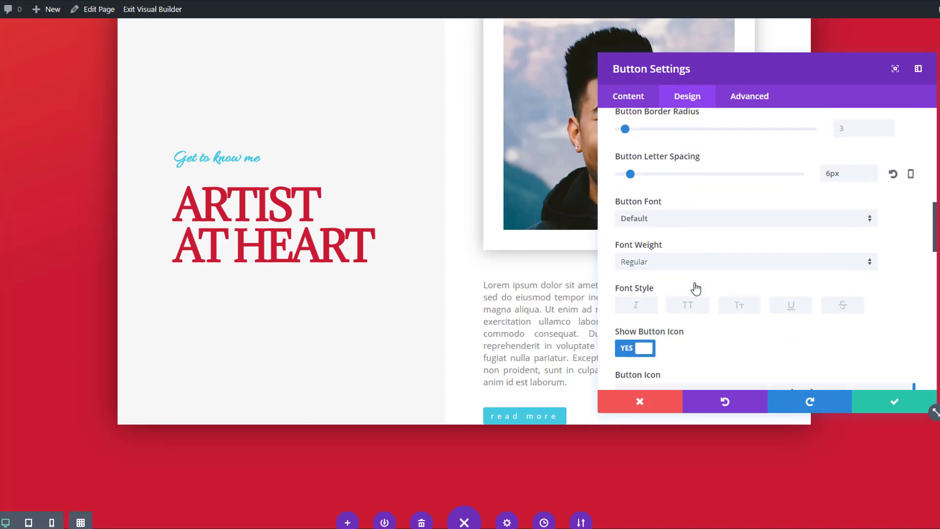
pyautogui.click(705, 310)
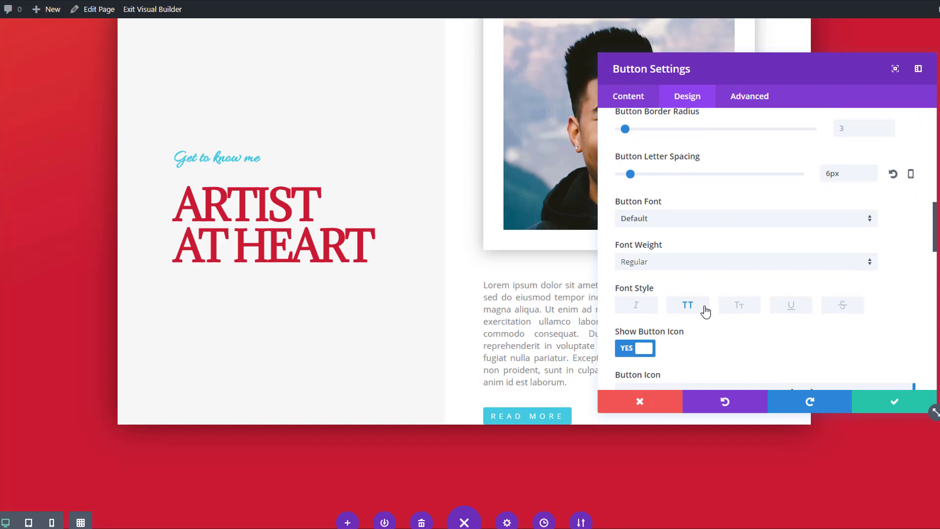
pyautogui.scroll(2, 687, 197)
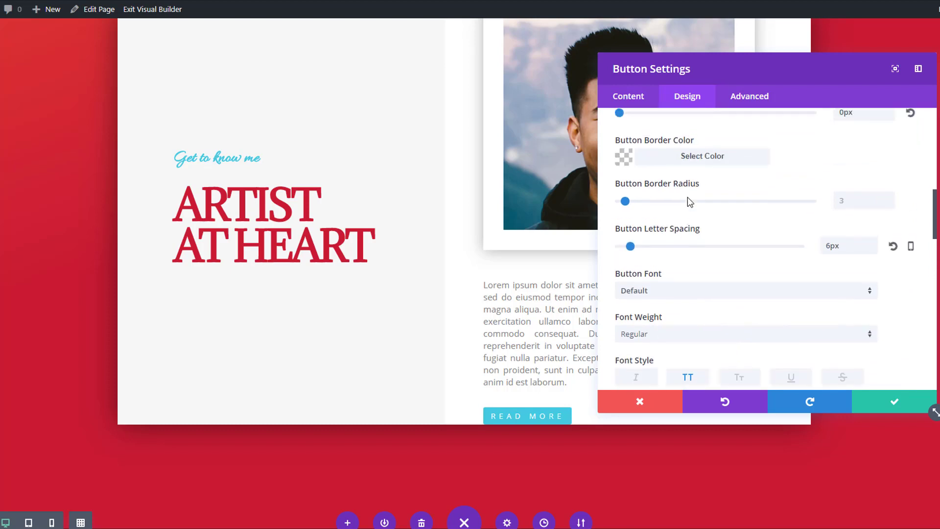
pyautogui.scroll(-4, 682, 215)
pyautogui.scroll(-2, 680, 234)
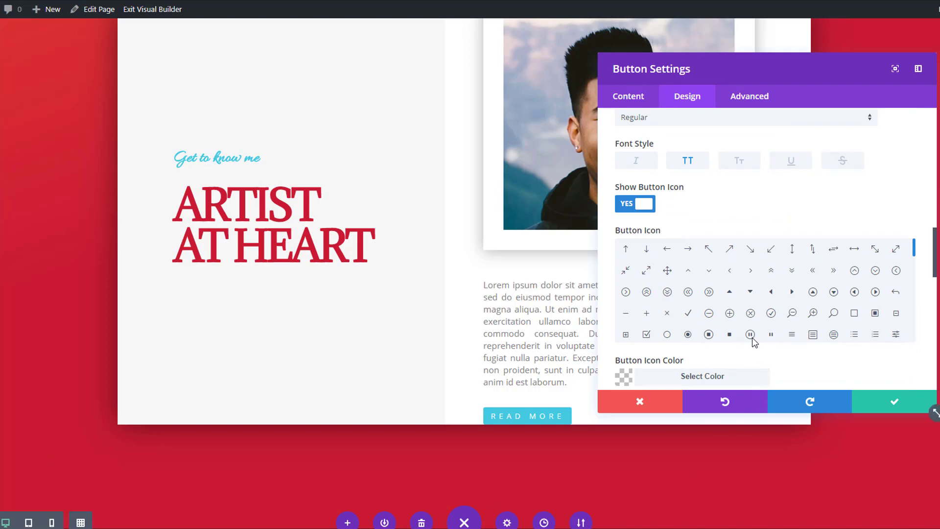
# - Set the button's custom padding to 10px top and bottom and 40px right and left
pyautogui.scroll(-8, 744, 323)
pyautogui.scroll(-4, 896, 372)
pyautogui.scroll(-10, 785, 320)
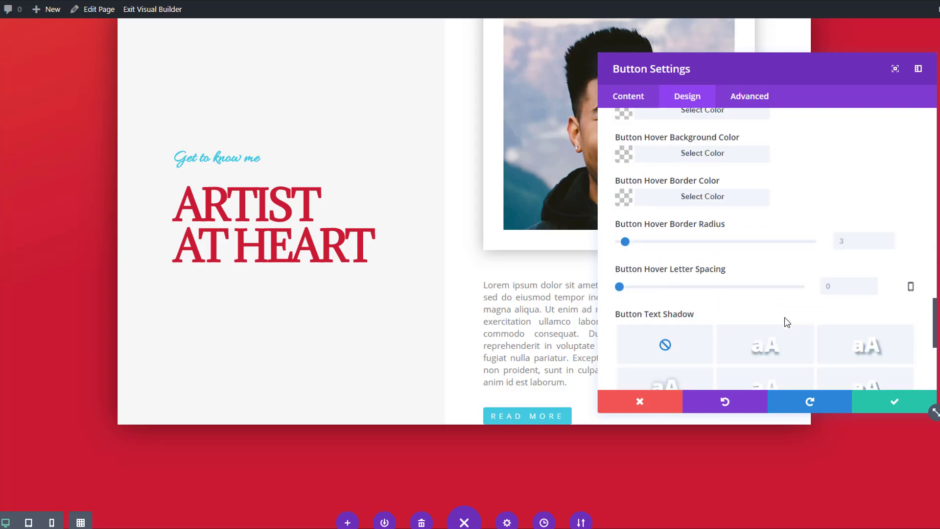
pyautogui.click(697, 264)
pyautogui.scroll(1, 697, 268)
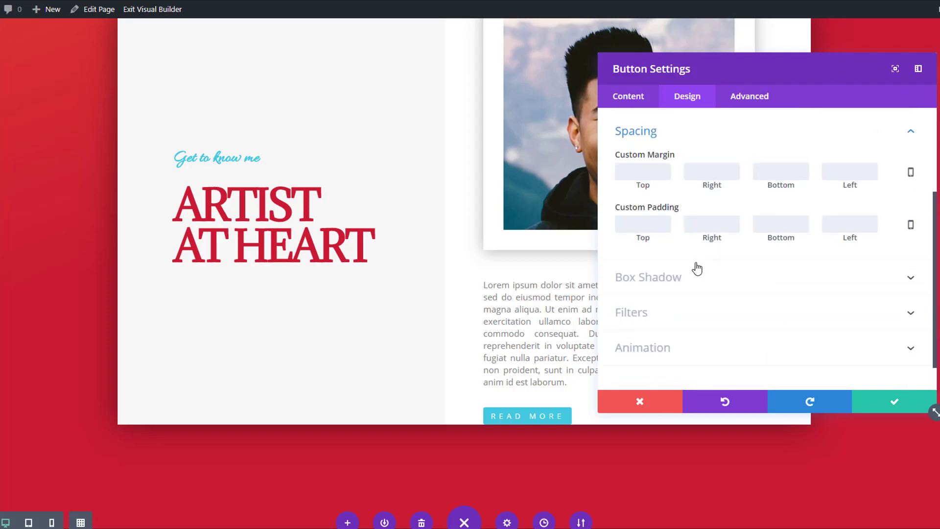
pyautogui.write('10')
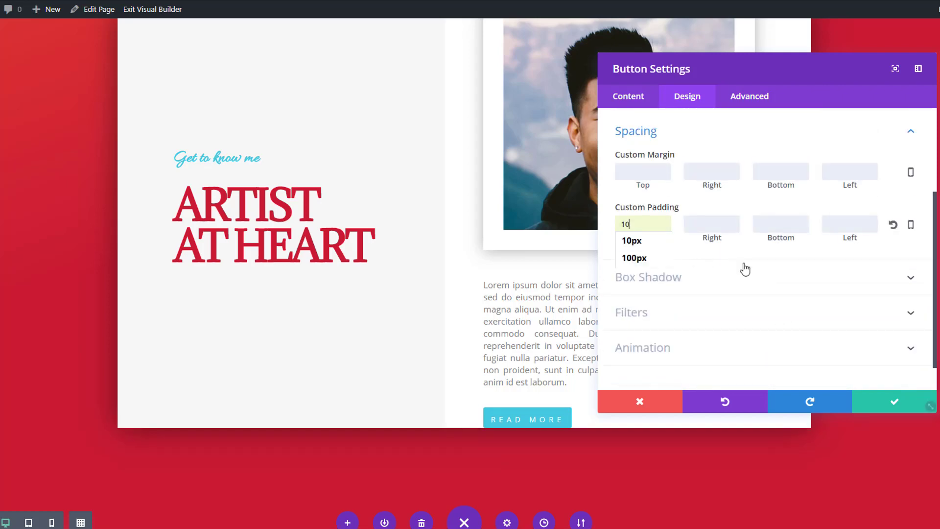
pyautogui.click(701, 226)
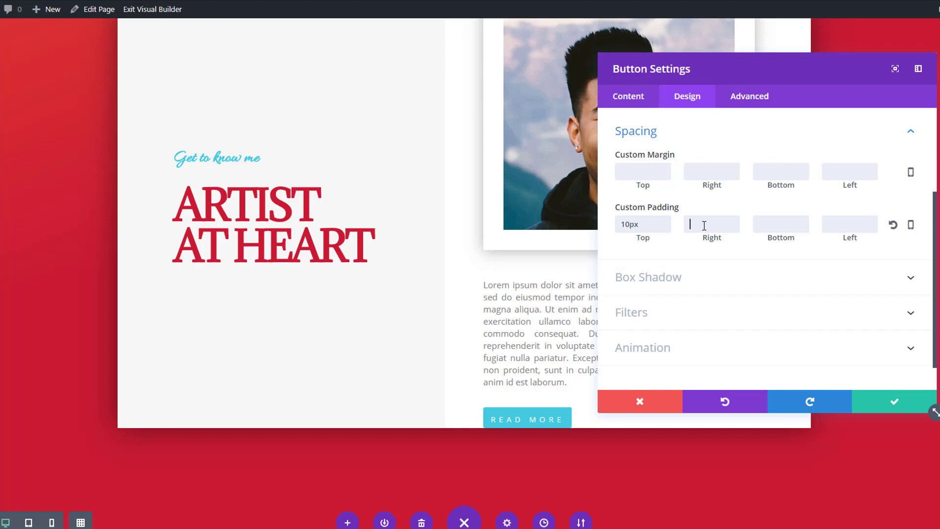
pyautogui.write('40')
pyautogui.click(758, 226)
pyautogui.write('10')
pyautogui.click(850, 225)
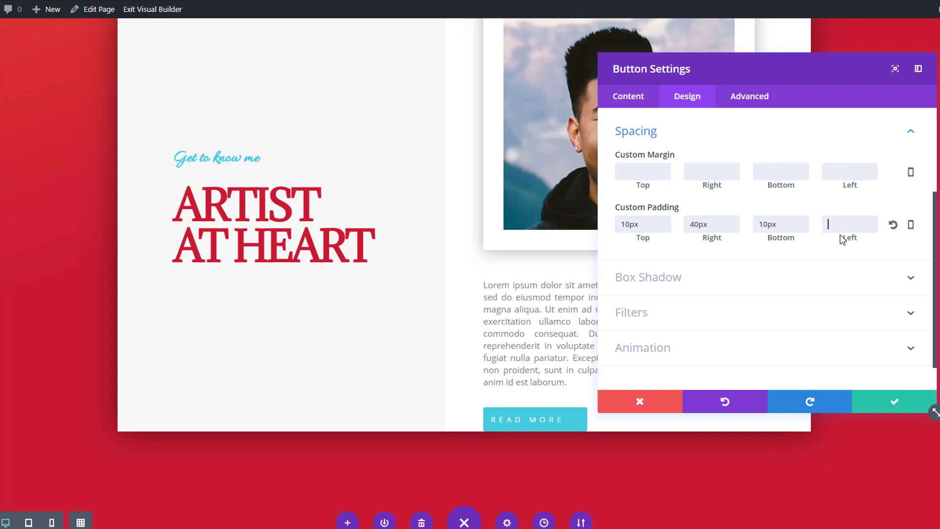
pyautogui.write('40')
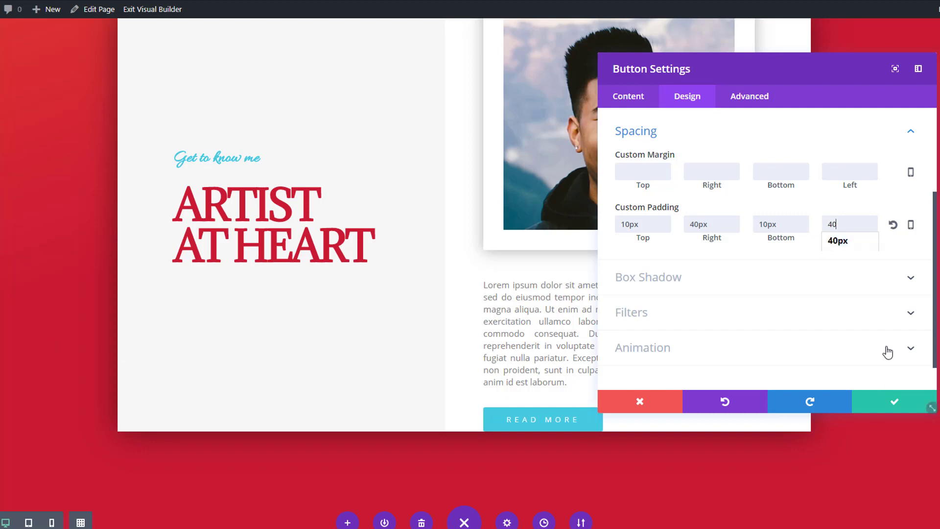
pyautogui.press('Escape')
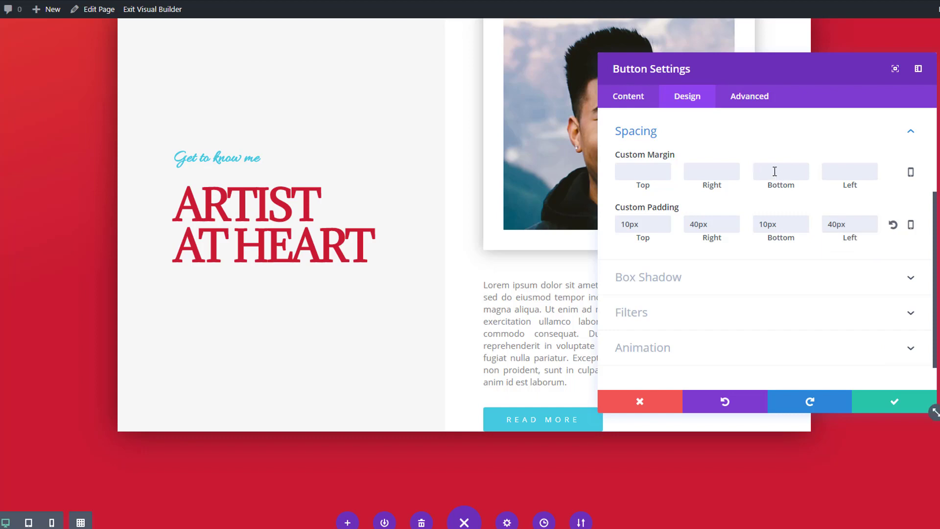
# - Give the button a 50px bottom margin and save the module's settings
pyautogui.click(775, 171)
pyautogui.write('50')
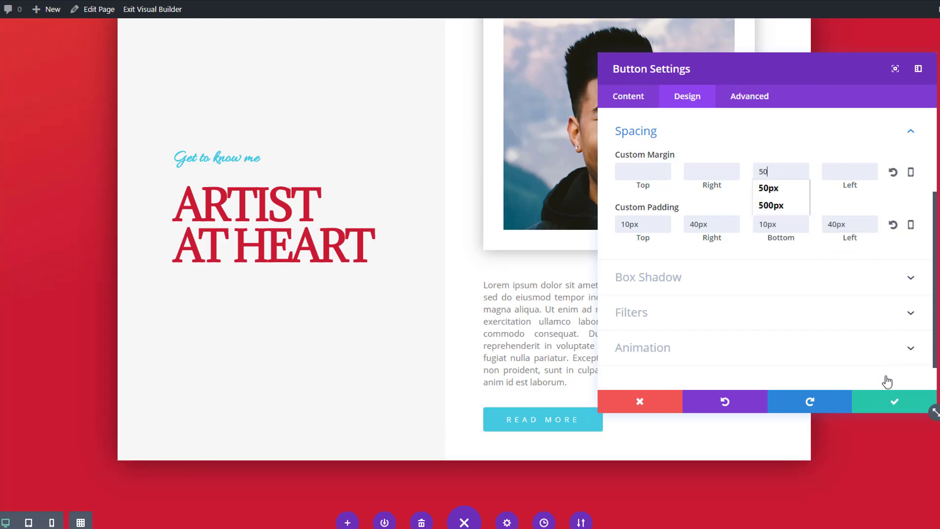
pyautogui.click(923, 246)
pyautogui.click(890, 403)
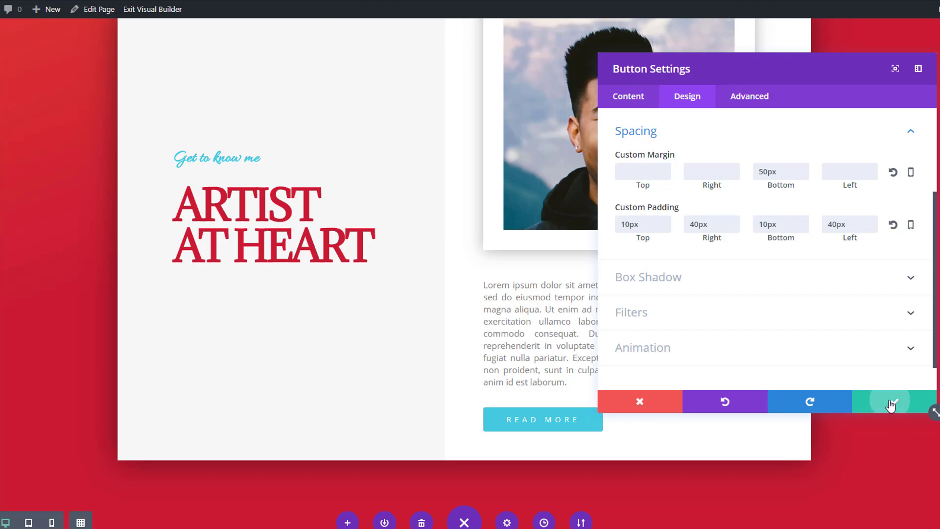
# - Review the finished layout and the red and gray versions on the Color font page in desktop view
pyautogui.scroll(5, 593, 367)
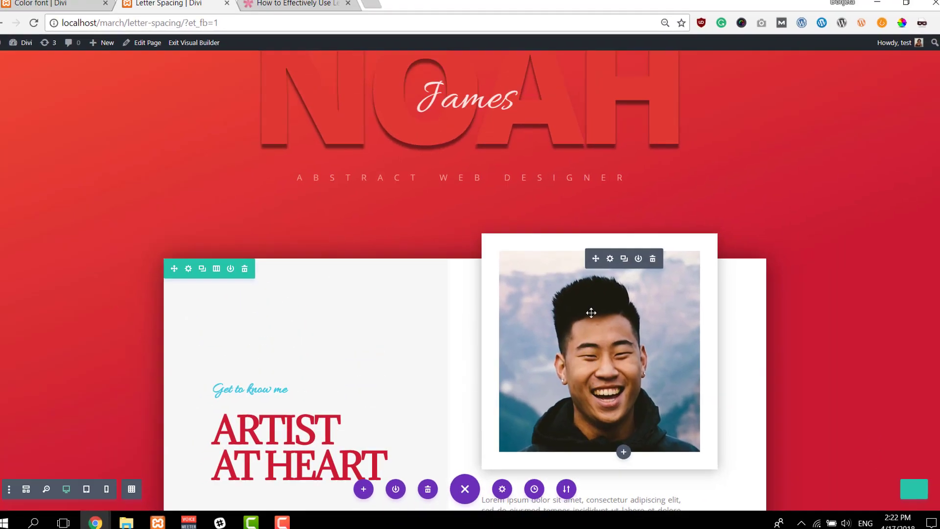
pyautogui.scroll(2, 591, 312)
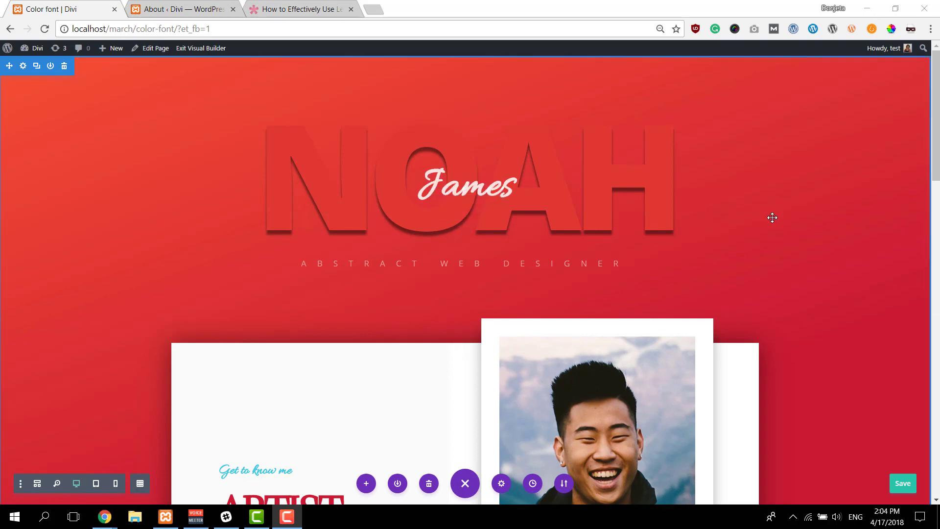
pyautogui.scroll(-4, 768, 215)
pyautogui.scroll(-12, 612, 116)
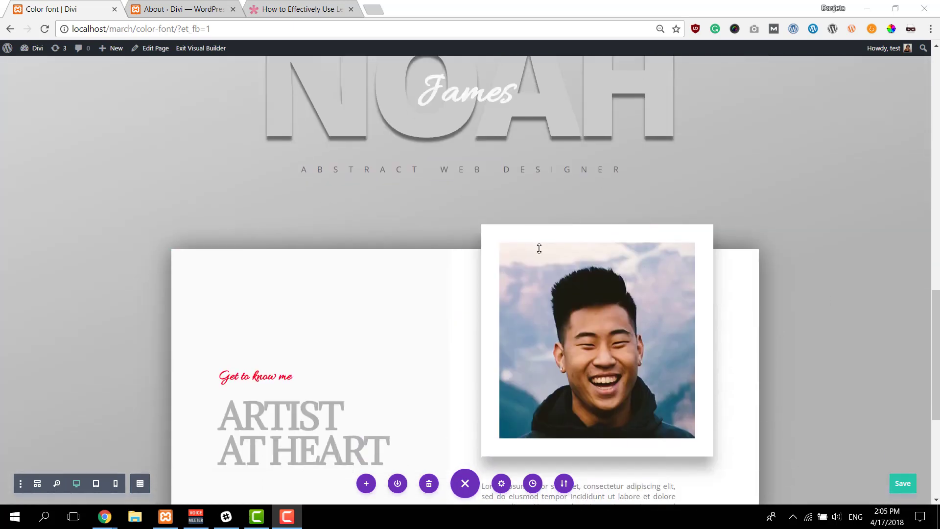
pyautogui.scroll(-4, 539, 255)
# - Preview the Color font page's red and gray designs in the tablet and phone layouts
pyautogui.click(96, 483)
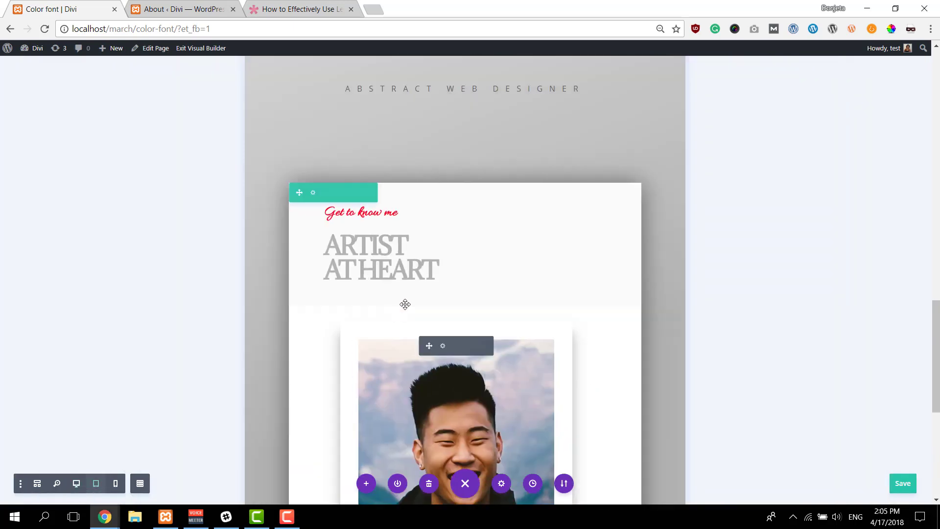
pyautogui.scroll(-5, 452, 267)
pyautogui.scroll(18, 497, 236)
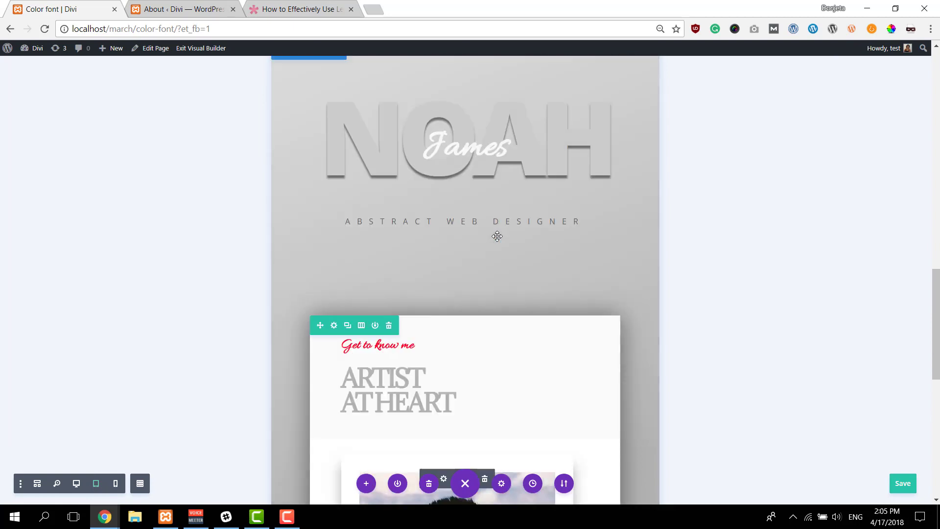
pyautogui.scroll(4, 498, 236)
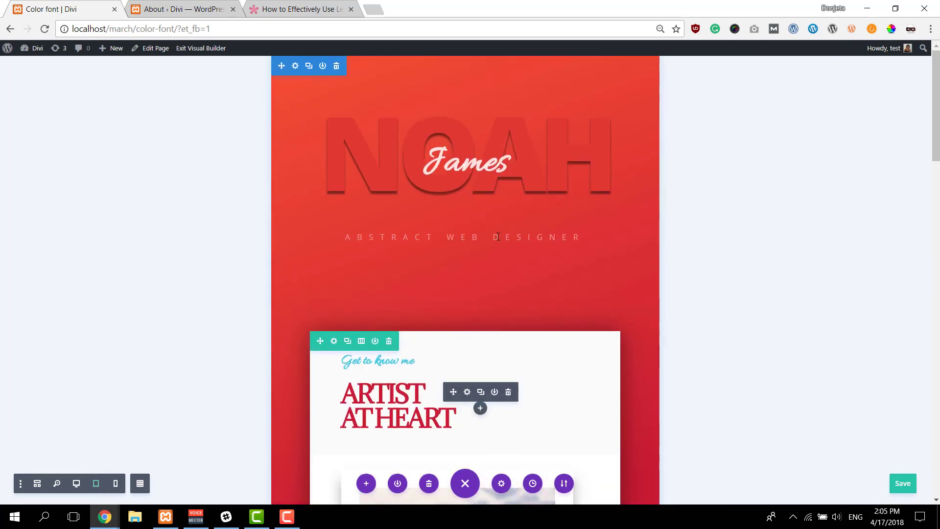
pyautogui.click(115, 483)
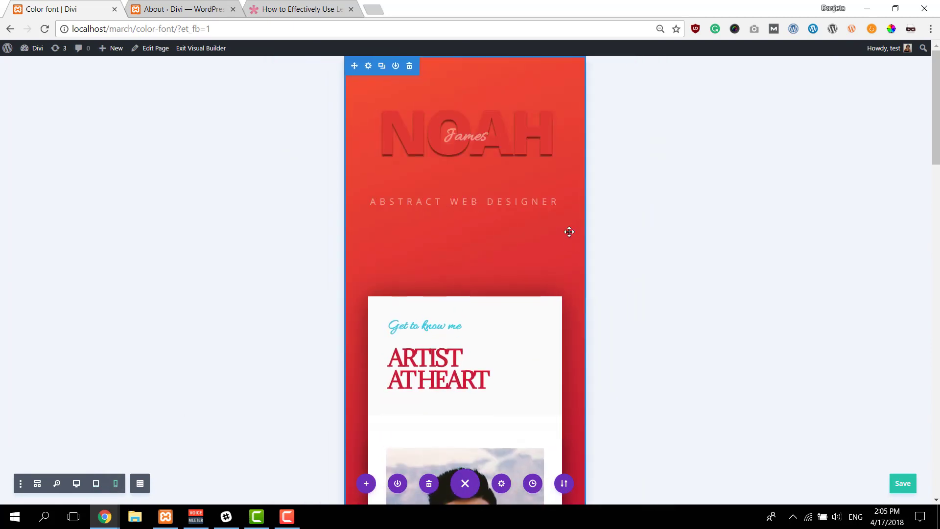
pyautogui.scroll(-13, 569, 232)
pyautogui.scroll(8, 567, 231)
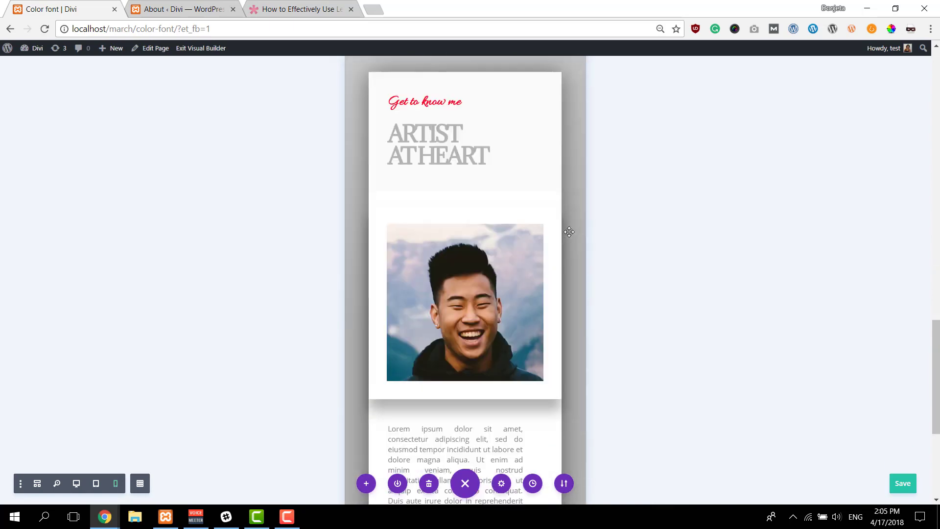